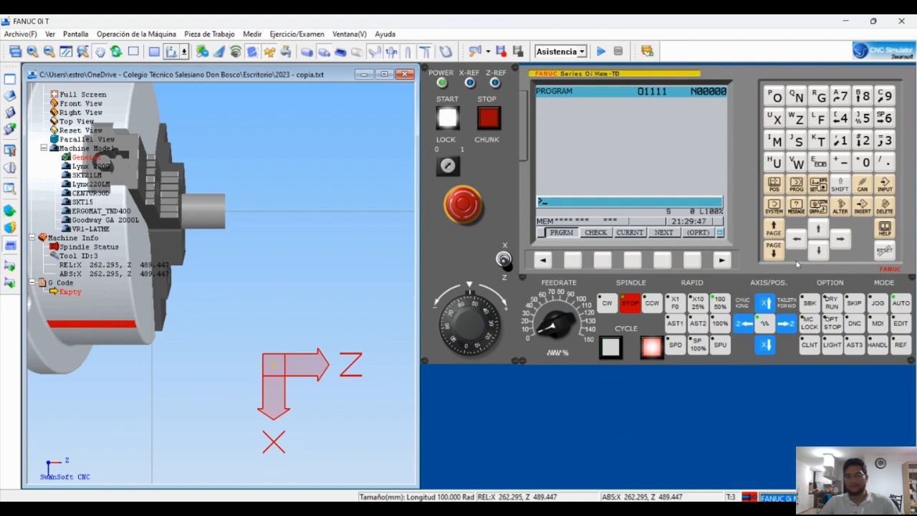
scroll(318, 232, "down", 4)
scroll(315, 231, "up", 2)
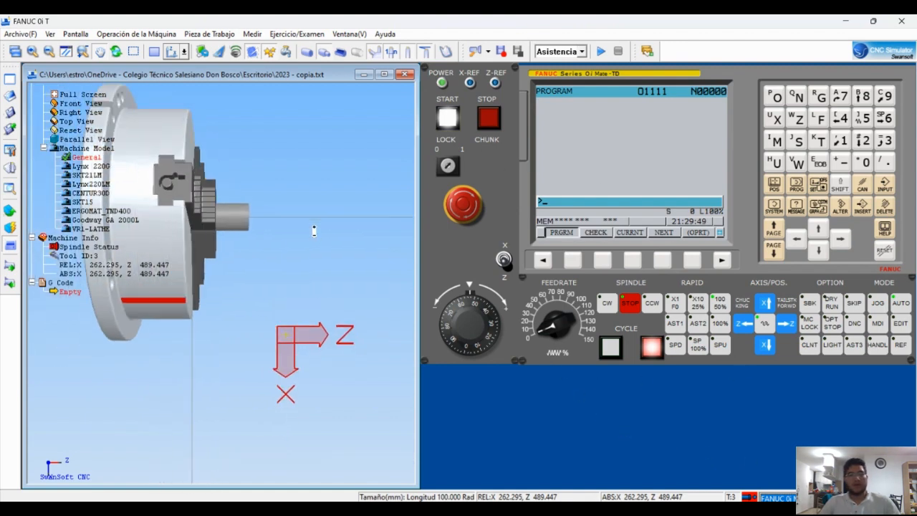
scroll(318, 233, "up", 1)
scroll(336, 232, "up", 2)
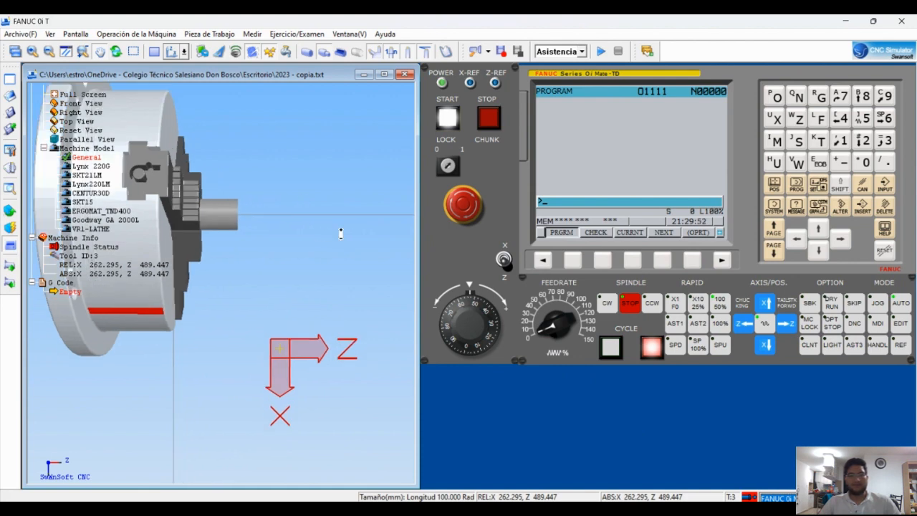
scroll(326, 236, "down", 2)
scroll(290, 203, "up", 4)
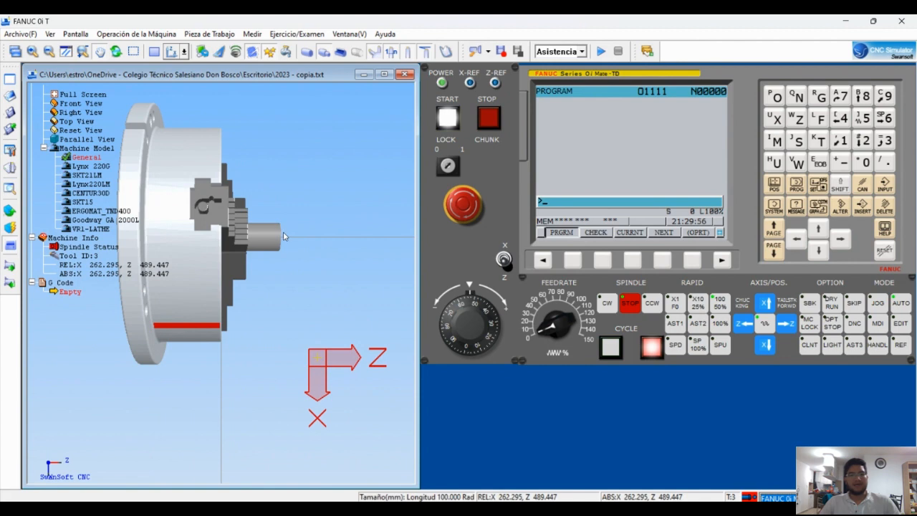
Display the complete machine body and inspect the lathe's enclosure, chuck and turret from the front
left_click(50, 34)
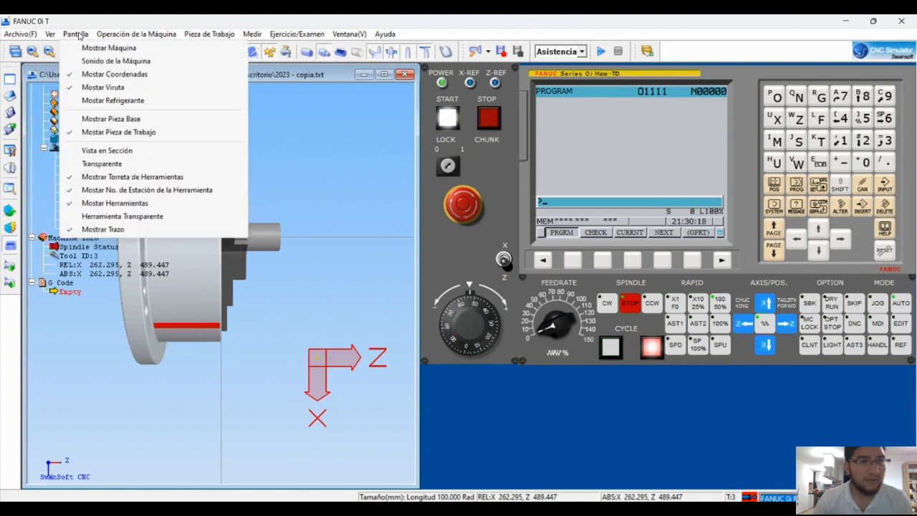
left_click(101, 50)
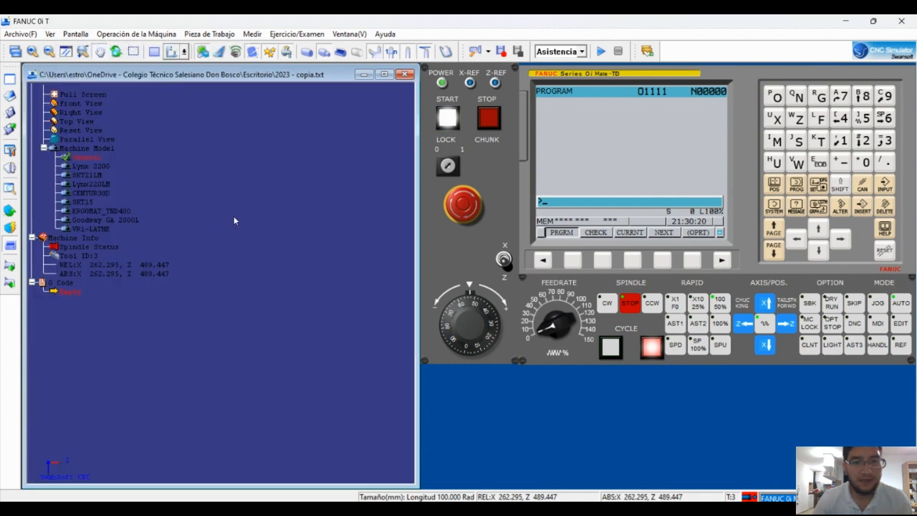
scroll(232, 221, "up", 1)
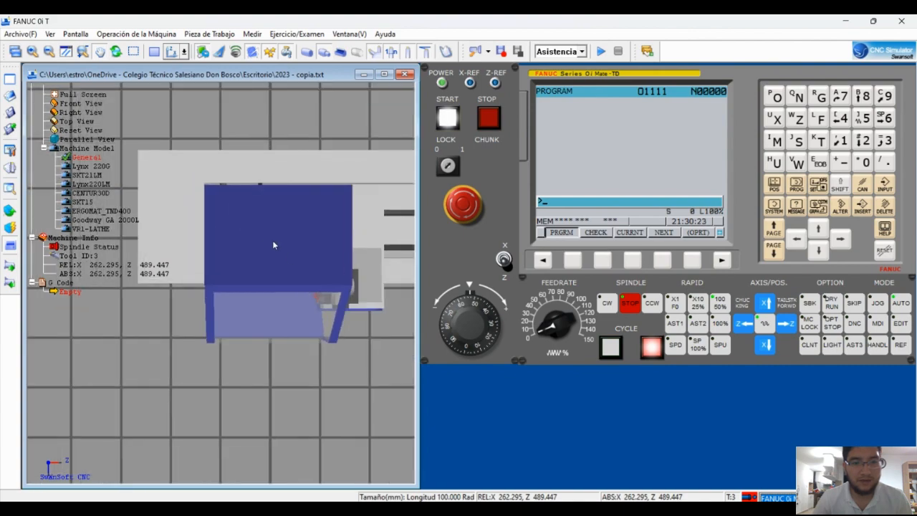
middle_click_drag(274, 244, 272, 111)
scroll(260, 202, "up", 2)
scroll(258, 208, "down", 4)
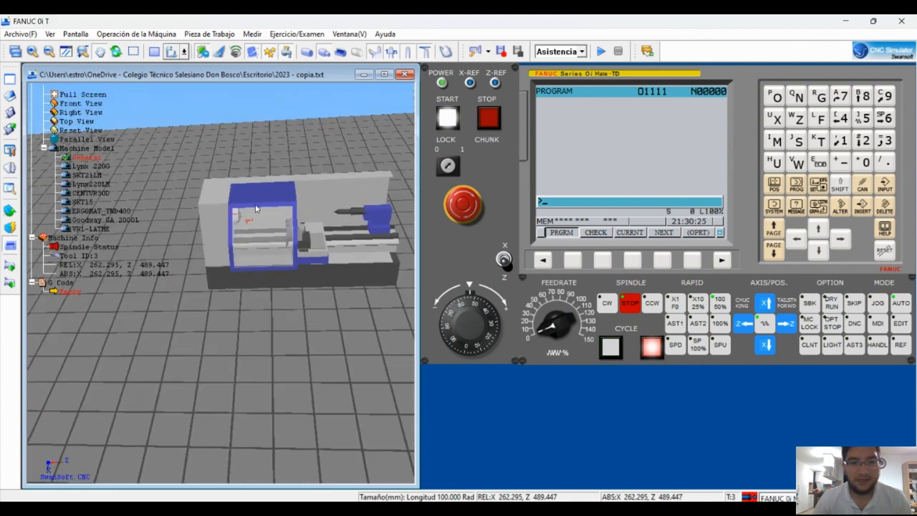
scroll(388, 225, "up", 1)
scroll(227, 207, "up", 1)
middle_click_drag(209, 189, 211, 148)
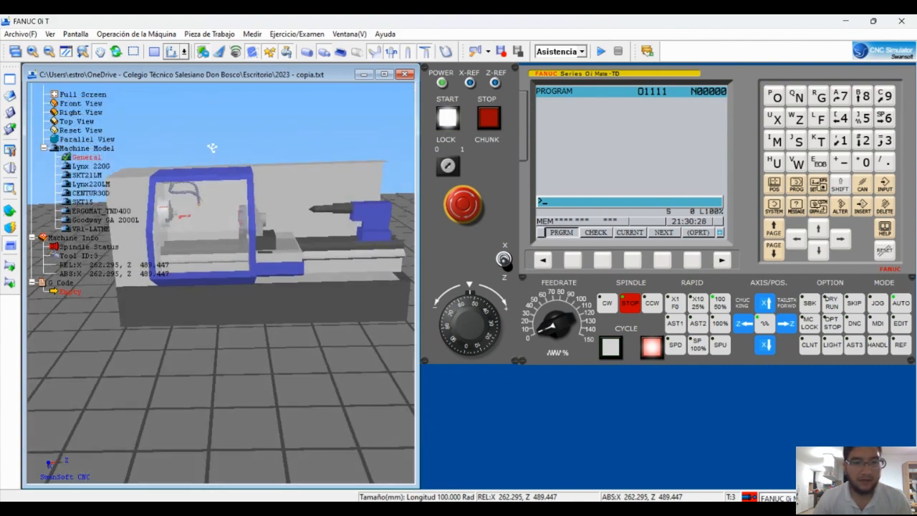
scroll(190, 218, "down", 2)
scroll(190, 214, "up", 2)
scroll(189, 218, "up", 2)
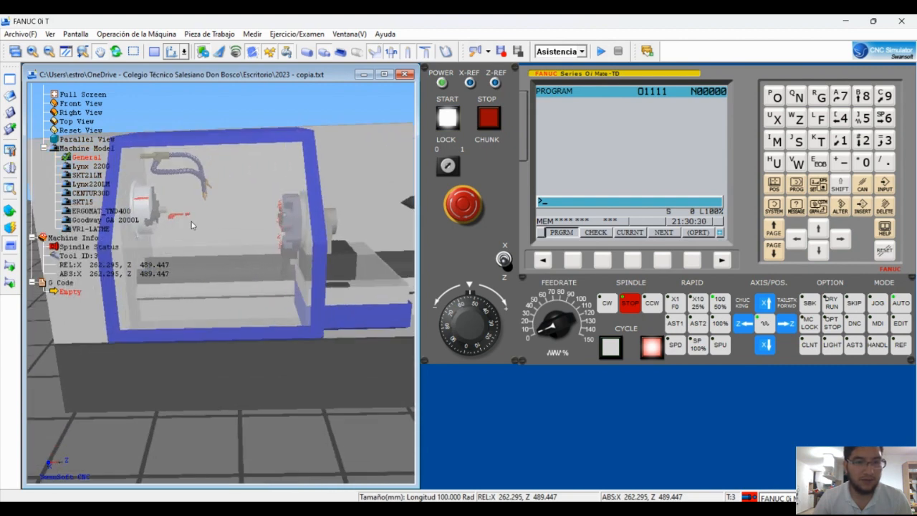
Hide the machine body and return to the top view of the chuck and tool turret
left_click(87, 36)
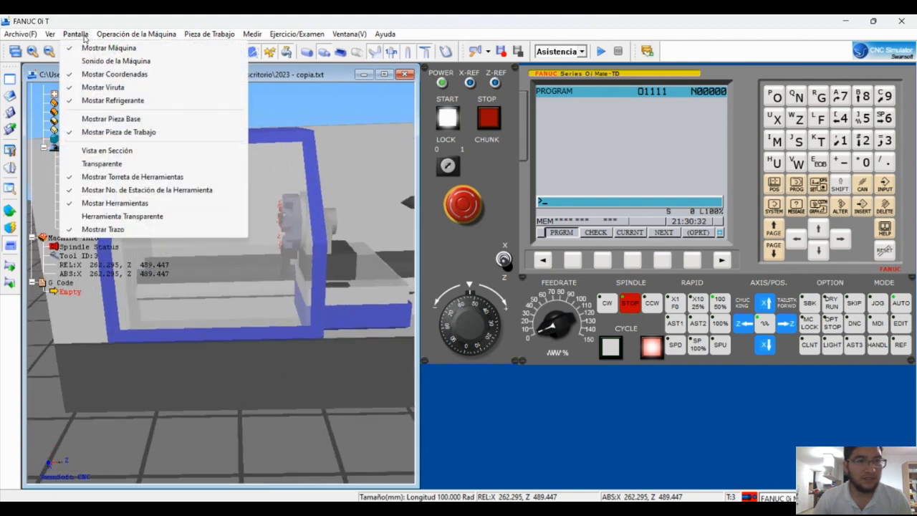
left_click(108, 47)
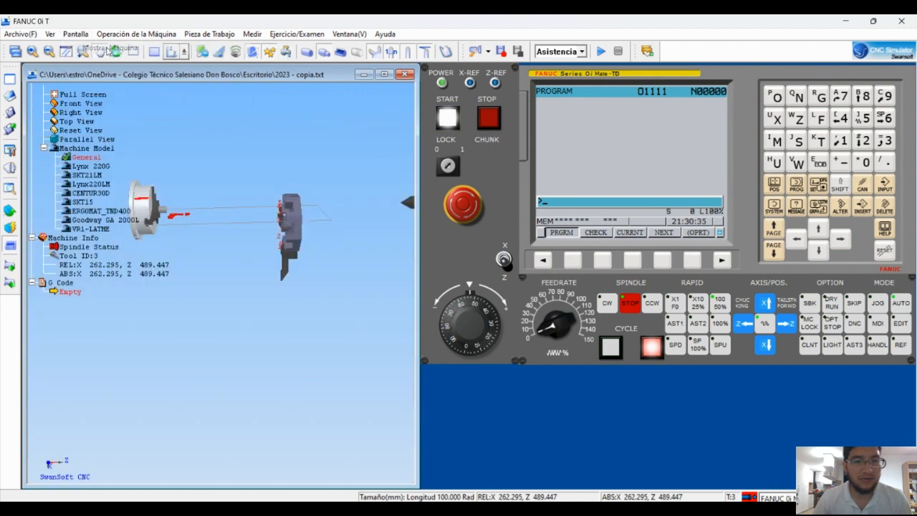
left_click(51, 34)
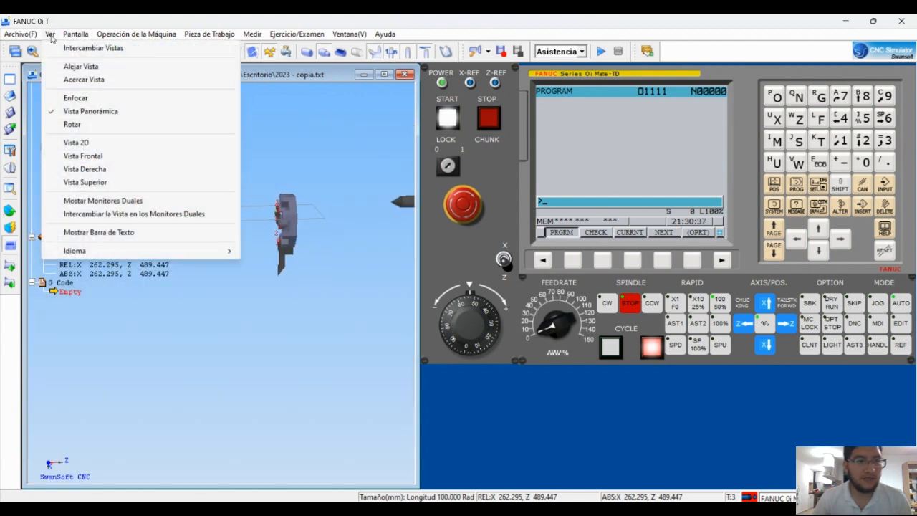
left_click(85, 182)
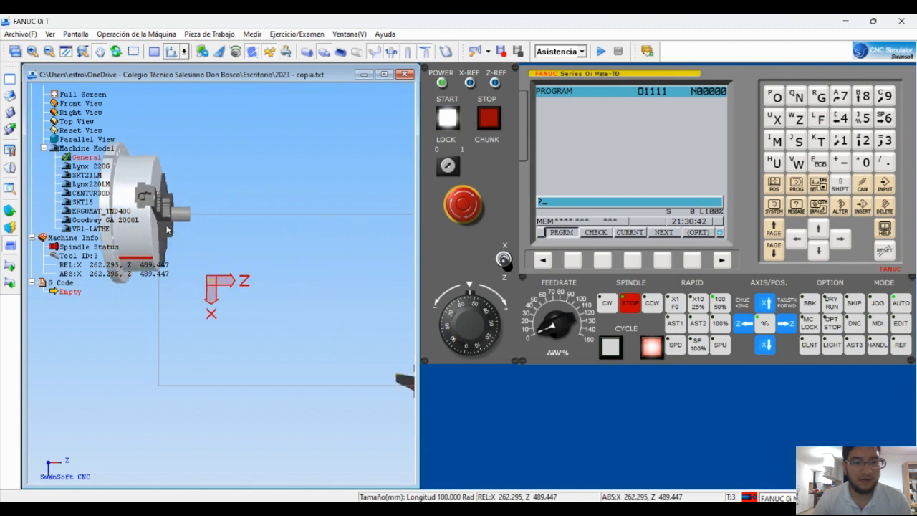
scroll(150, 213, "down", 4)
scroll(330, 285, "up", 2)
scroll(330, 284, "up", 1)
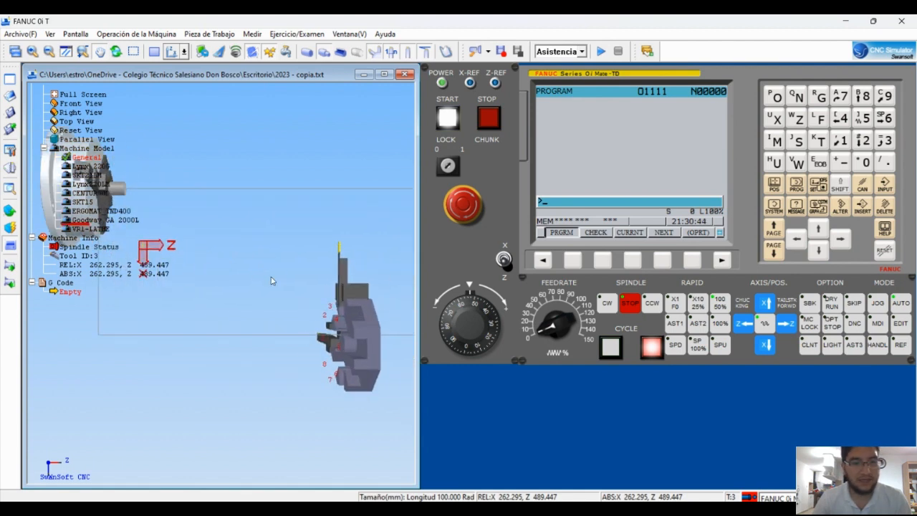
scroll(240, 247, "down", 2)
scroll(123, 198, "up", 3)
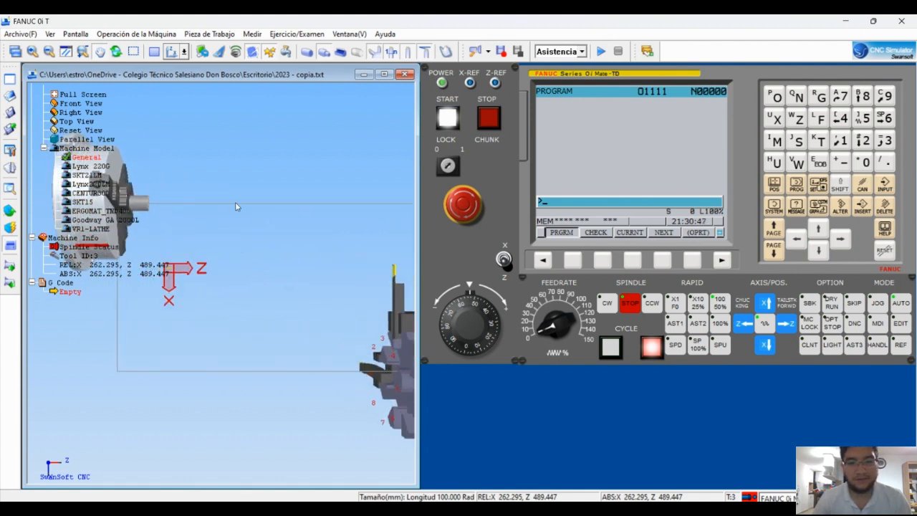
scroll(237, 205, "down", 3)
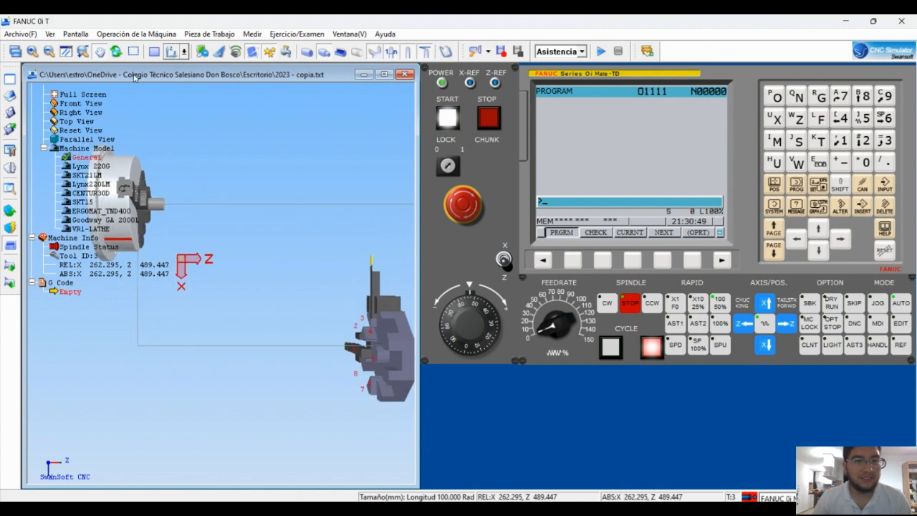
Configure the workpiece with a diameter of 32 mm and a length of 100 mm, replacing the current workpiece
left_click(208, 35)
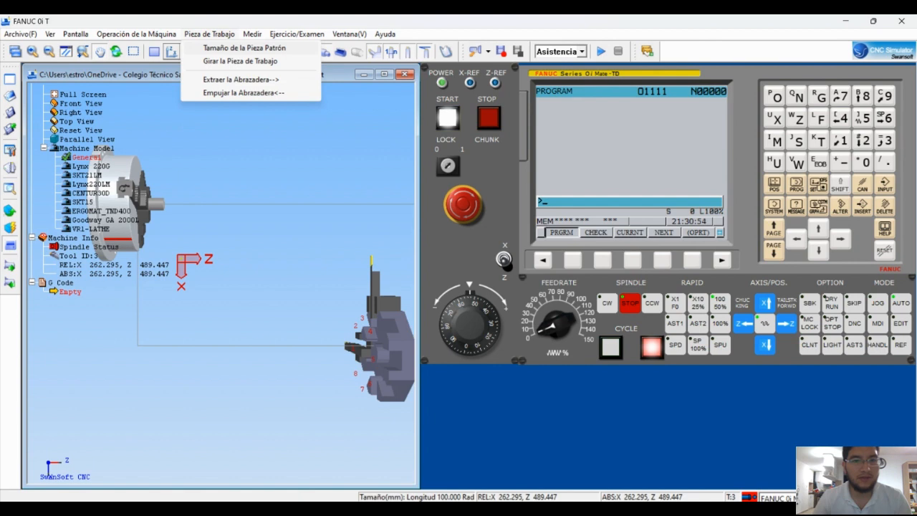
left_click(230, 48)
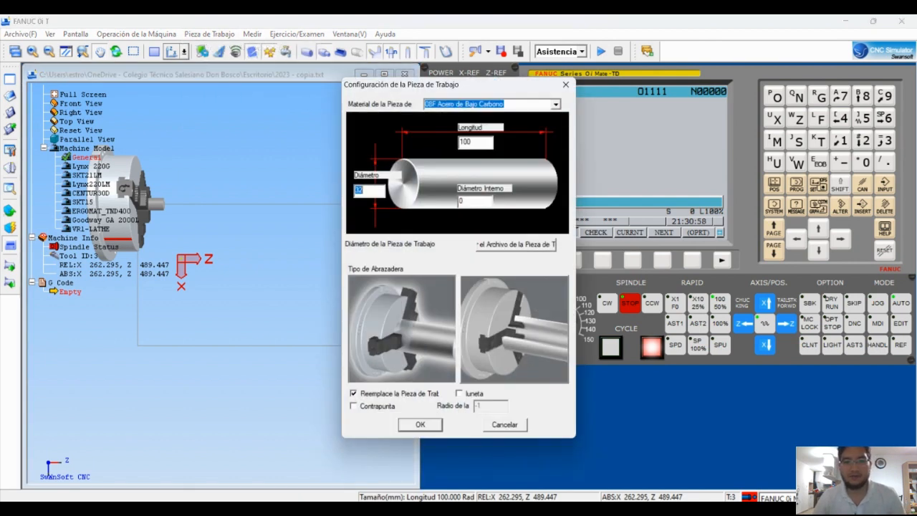
double_click(465, 142)
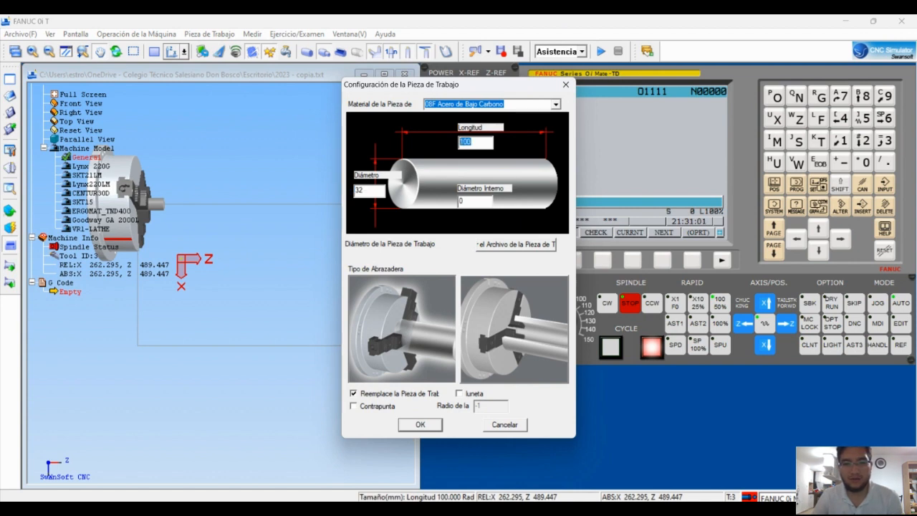
double_click(364, 190)
left_click(365, 191)
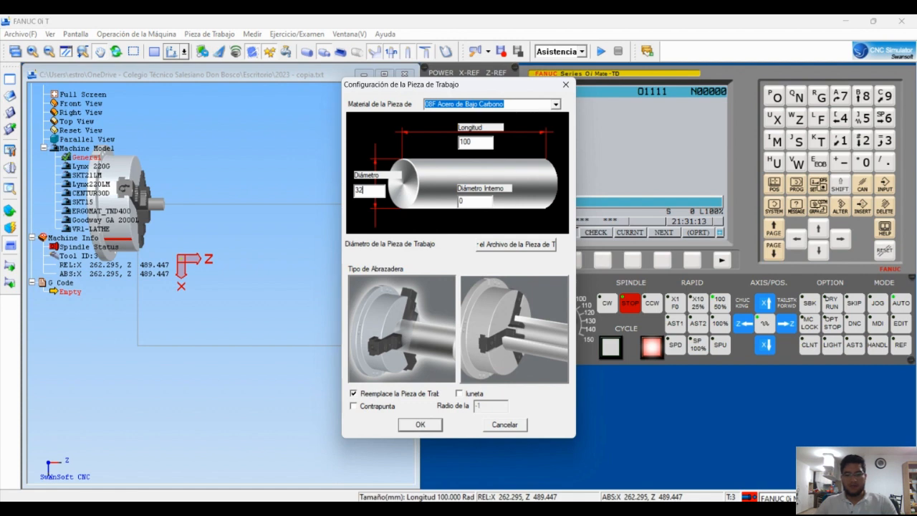
key("Return")
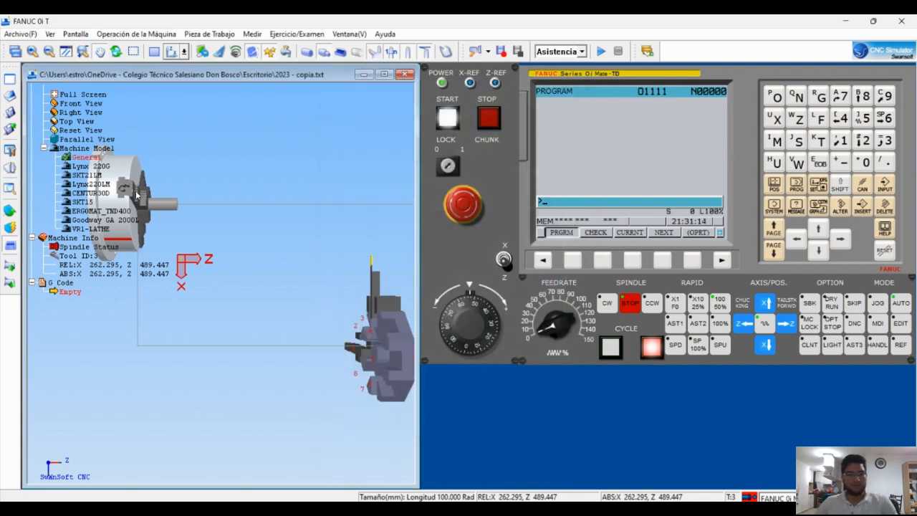
Open the tool magazine manager and examine the graphics of tools 001, 002 and 010 in the tool database
scroll(292, 208, "down", 3)
scroll(188, 203, "up", 8)
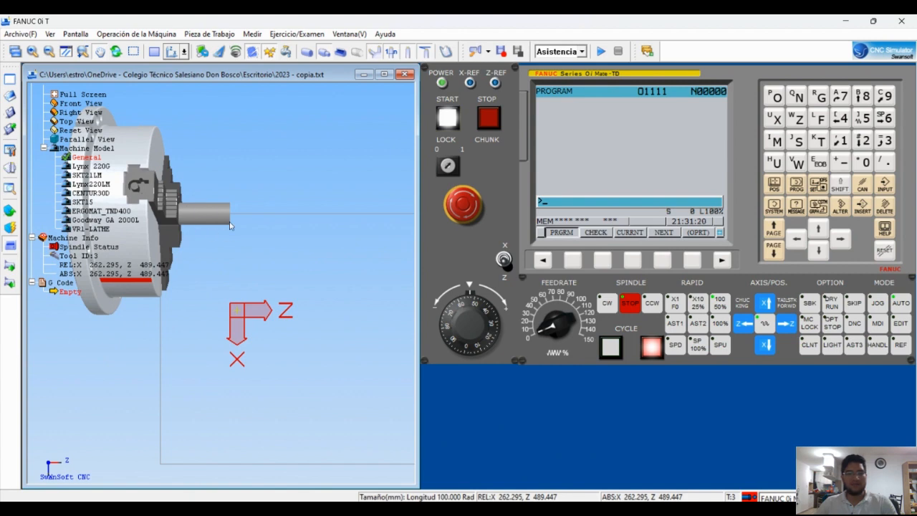
scroll(215, 211, "up", 2)
scroll(210, 208, "down", 3)
scroll(395, 297, "down", 3)
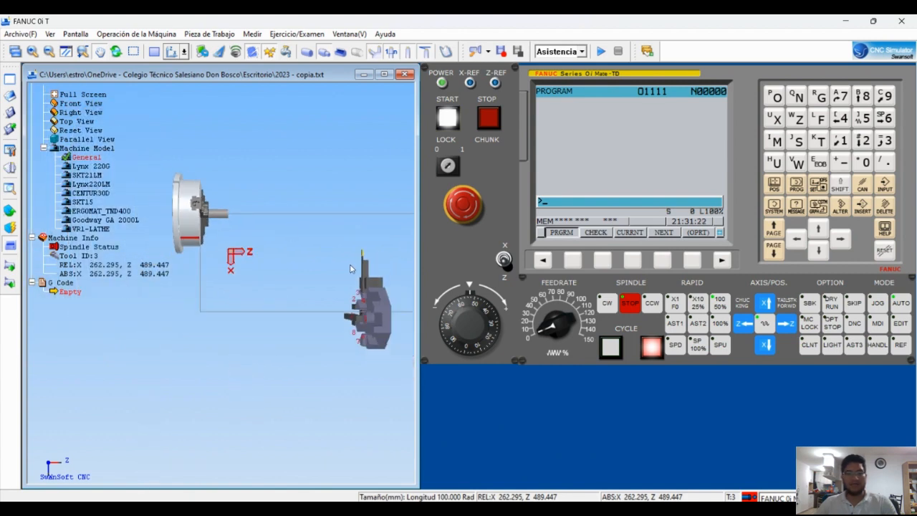
scroll(395, 296, "up", 1)
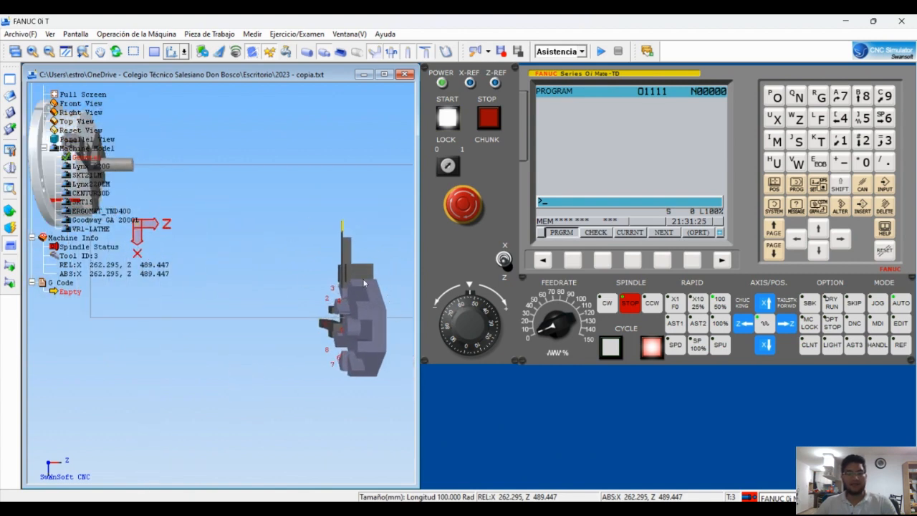
left_click(123, 36)
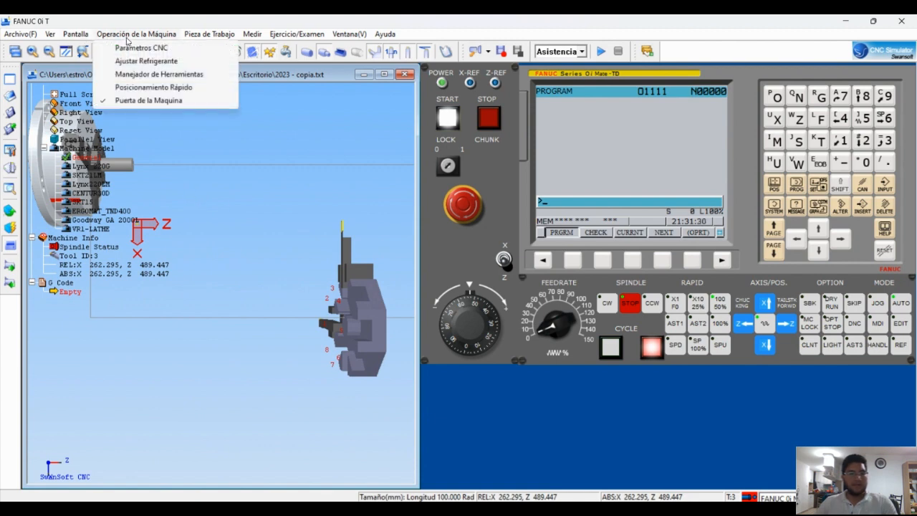
left_click(159, 74)
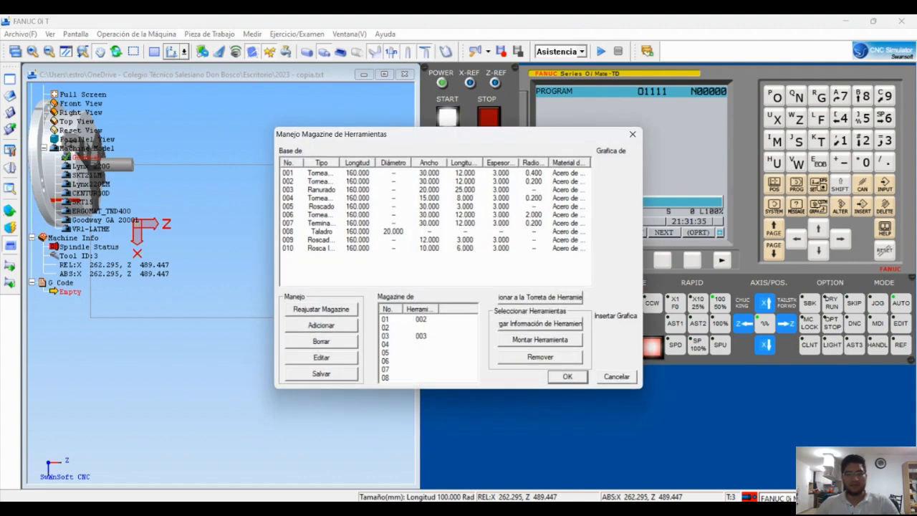
left_click(320, 173)
left_click(320, 247)
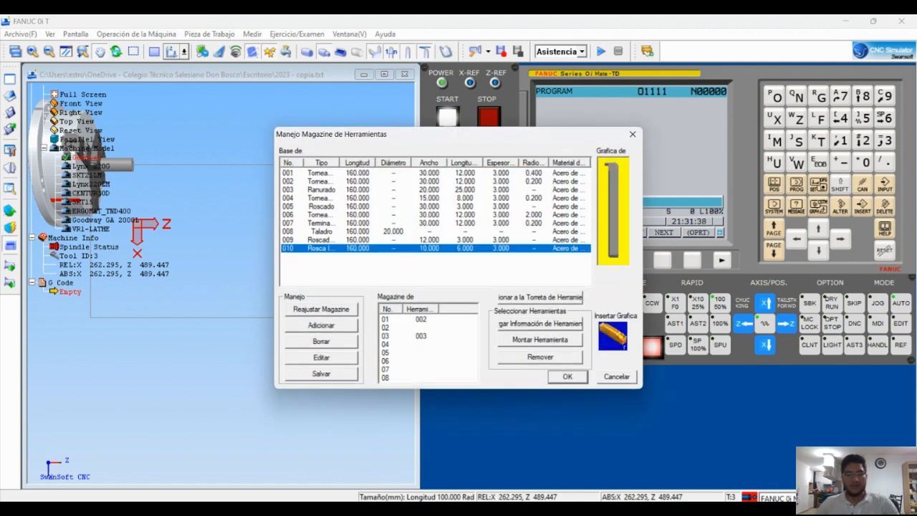
left_click(320, 173)
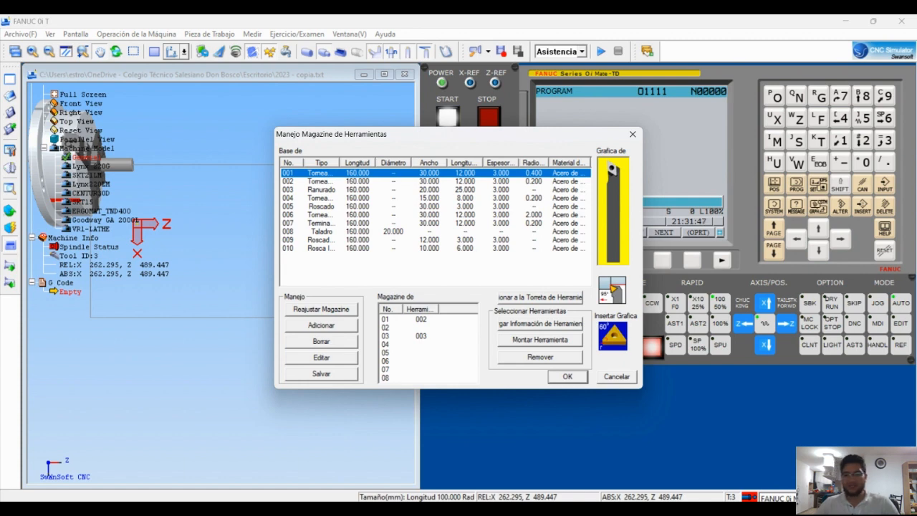
left_click(320, 181)
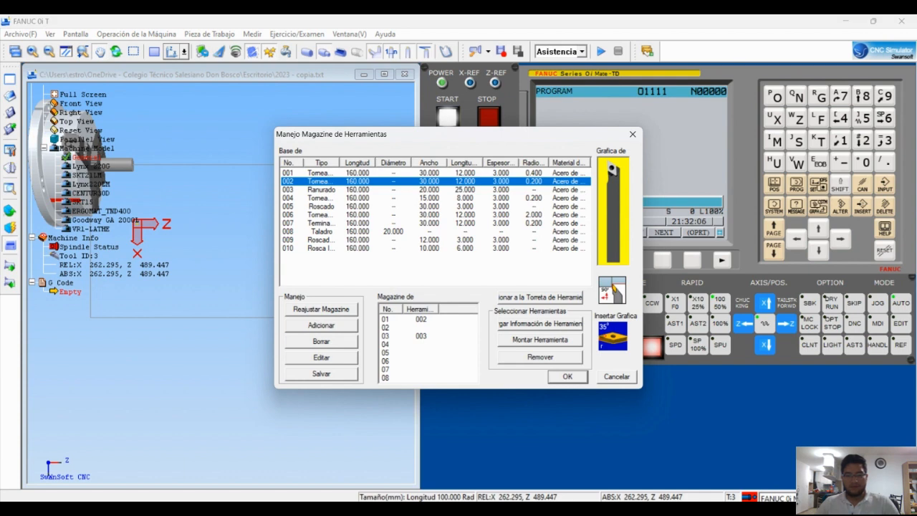
Remove tool 003 from magazine station 03 and tool 002 from station 01
left_click(404, 320)
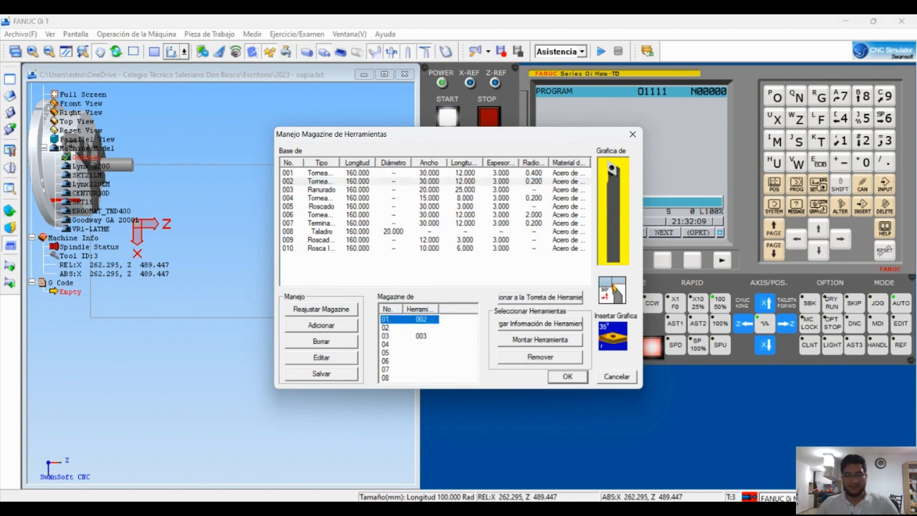
left_click(405, 336)
left_click(404, 319)
left_click(404, 336)
left_click(405, 319)
left_click(404, 336)
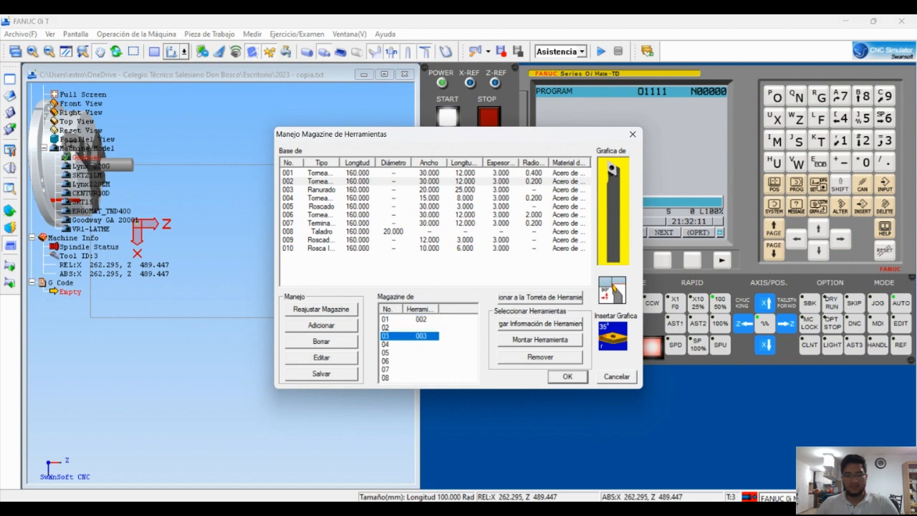
left_click(539, 356)
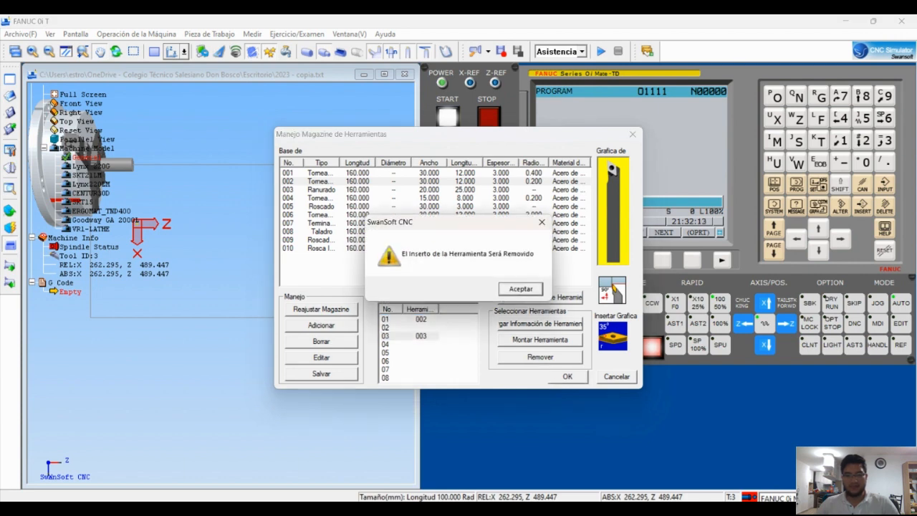
left_click(521, 288)
left_click(405, 319)
left_click(540, 356)
left_click(404, 327)
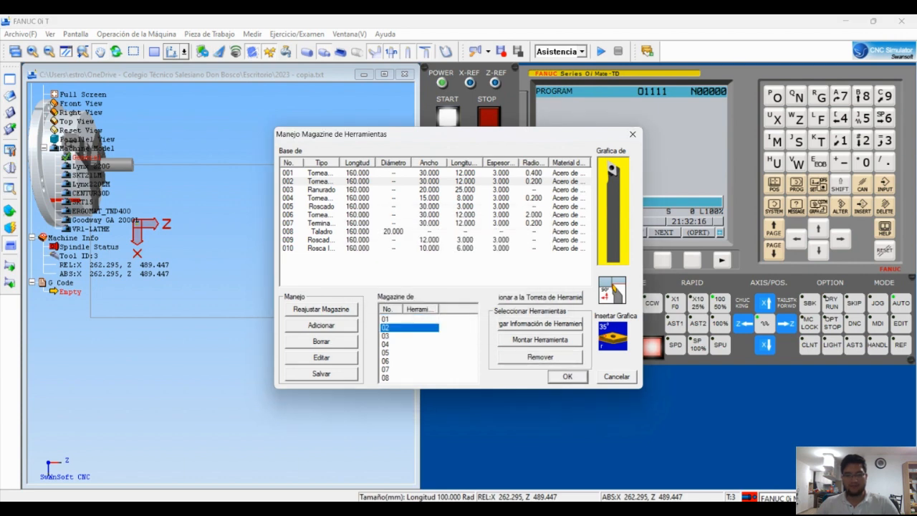
double_click(391, 319)
left_click(390, 335)
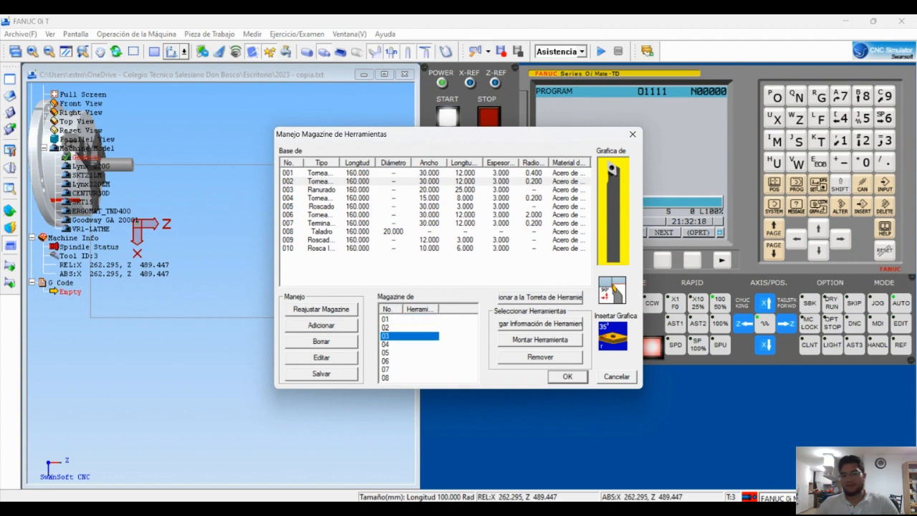
left_click(391, 319)
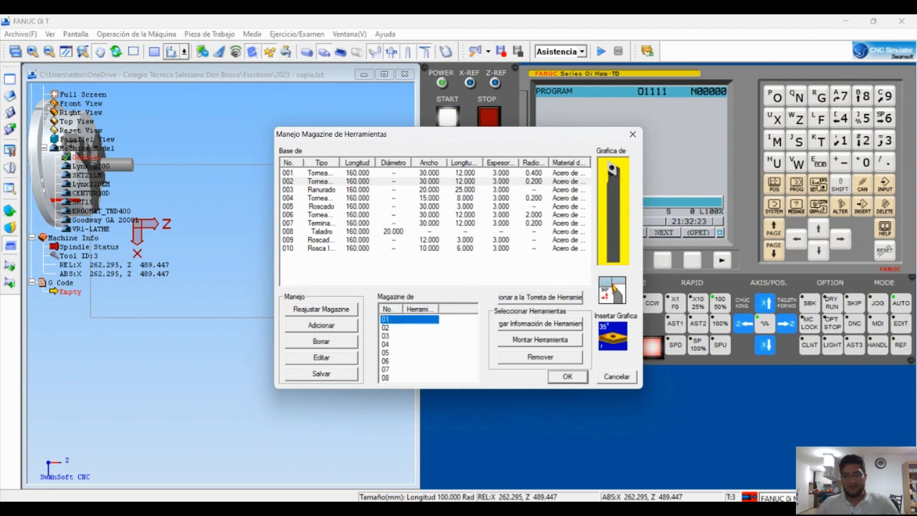
left_click(390, 327)
left_click(390, 344)
left_click(391, 327)
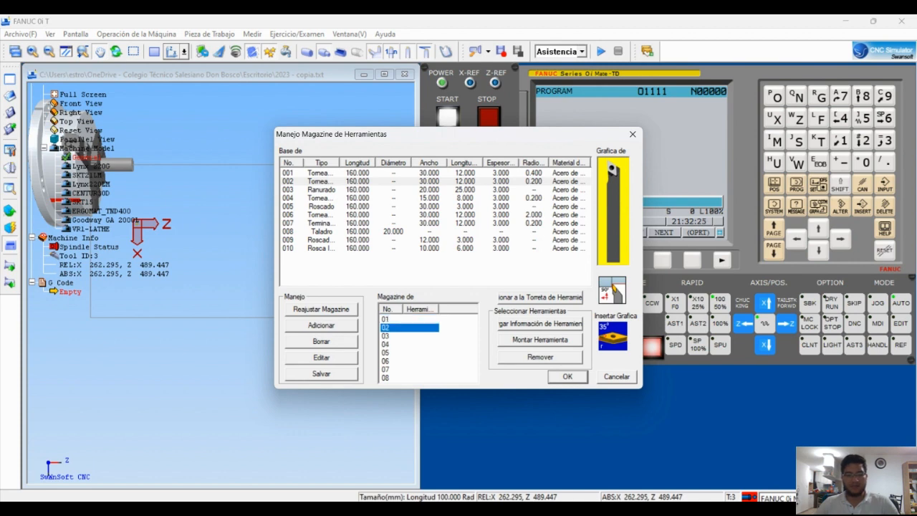
Assign turning tool 002 from the tool database to magazine station 01
left_click(322, 181)
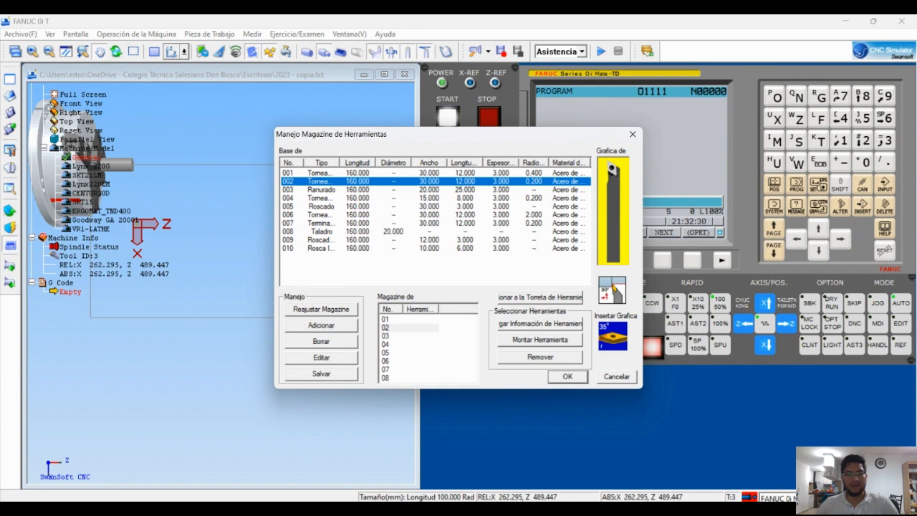
left_click(390, 319)
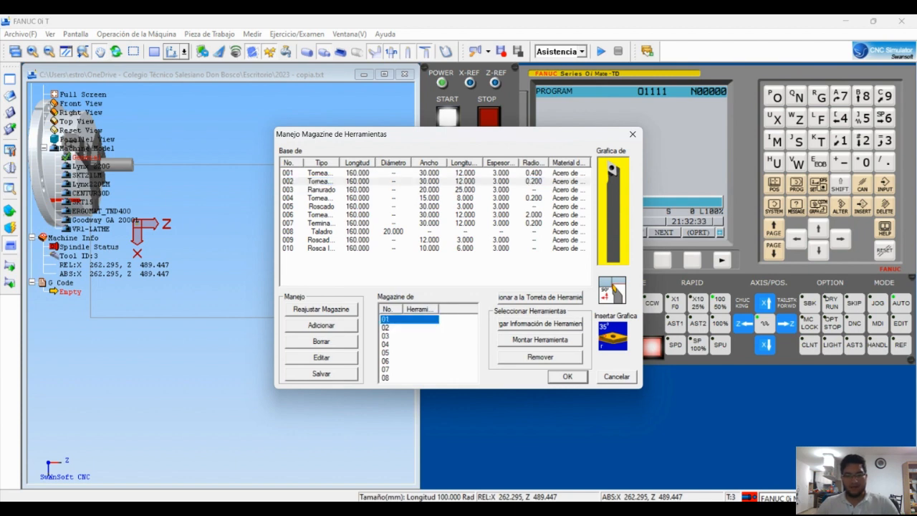
left_click_drag(322, 181, 390, 320)
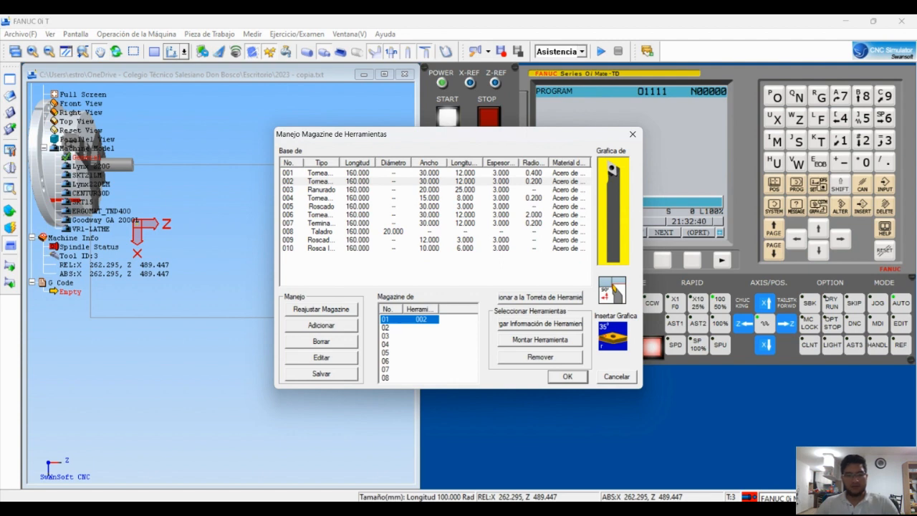
Assign grooving tool 003 to magazine station 03 and save the tool setup
left_click(321, 190)
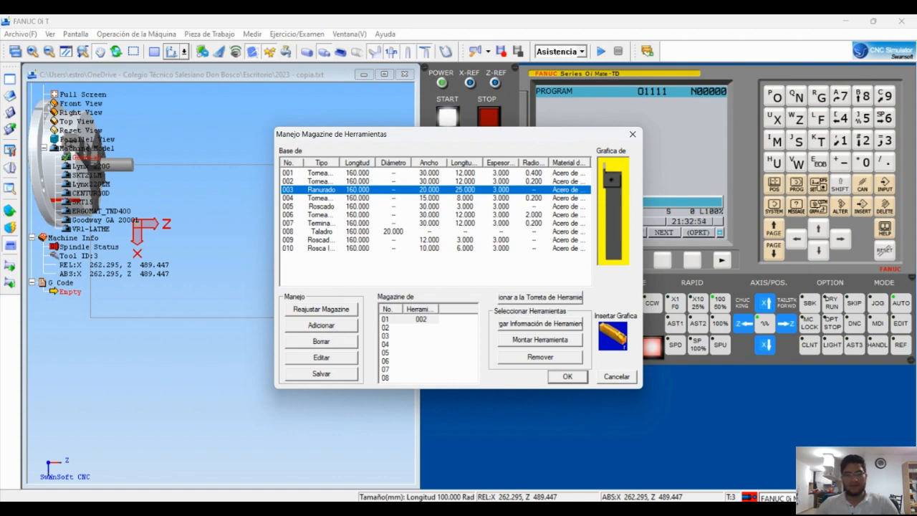
left_click(408, 320)
left_click(409, 327)
left_click(408, 336)
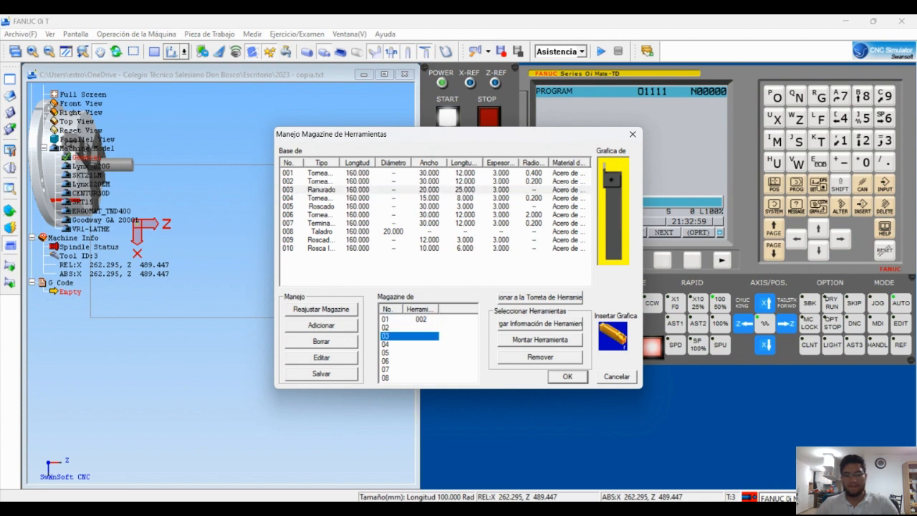
mouse_move(410, 336)
left_mouse_down()
mouse_move(410, 328)
mouse_move(409, 336)
left_mouse_up()
left_click(321, 374)
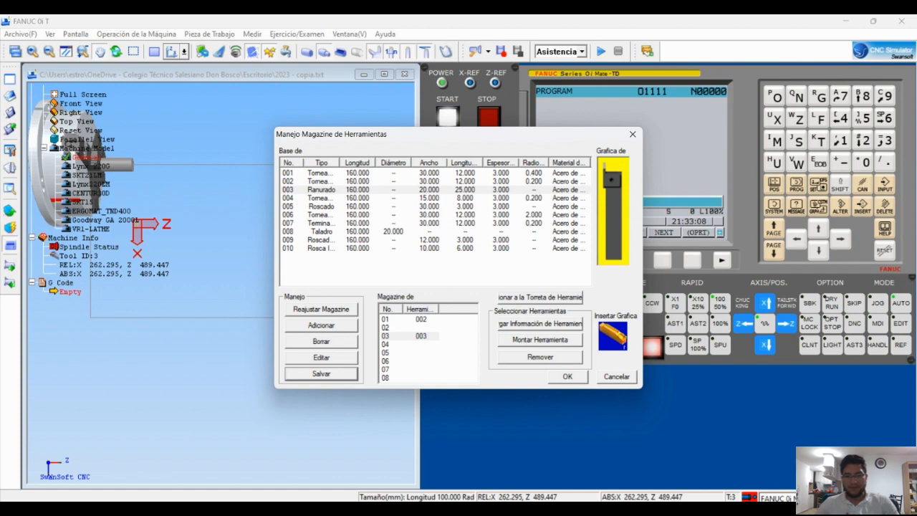
Review the tool and insert parameters of grooving tool 003, keeping insert length 25, and confirm the tool magazine
left_click(410, 336)
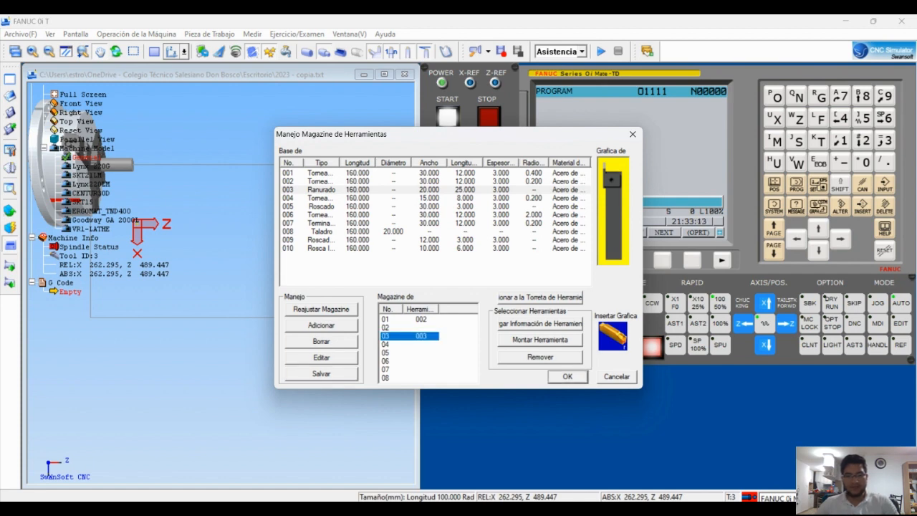
left_click(320, 357)
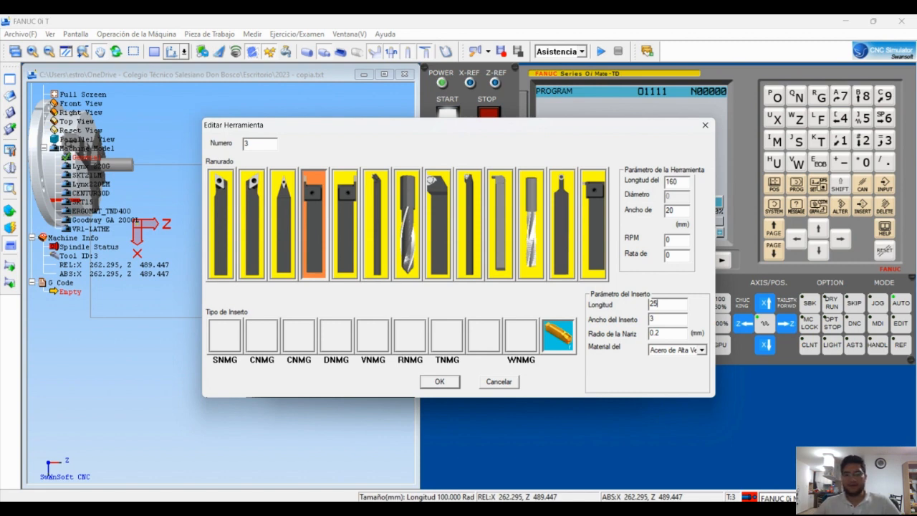
key("Return")
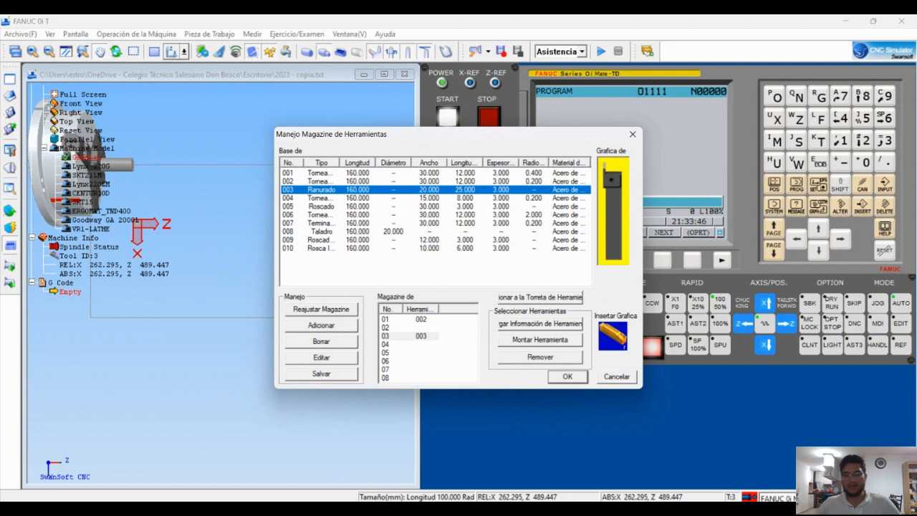
left_click(566, 376)
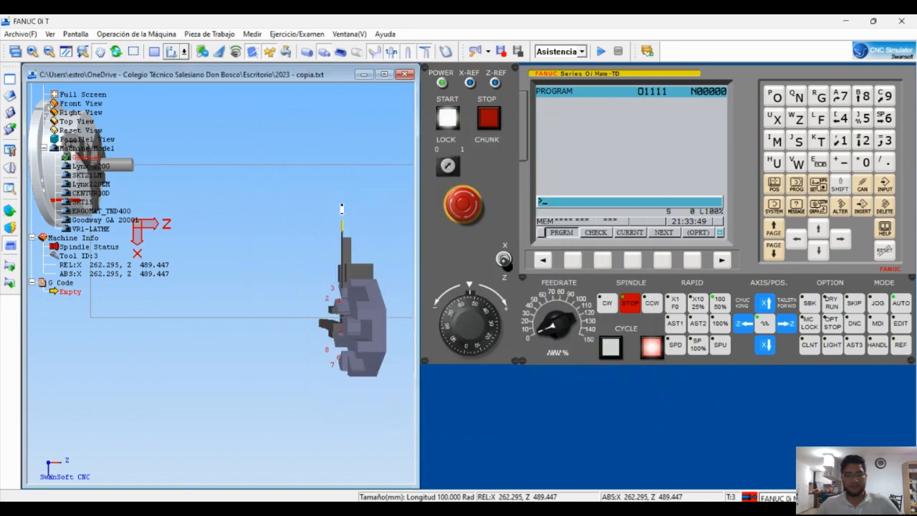
Examine the two tools mounted on the turret up close and from several angles
scroll(317, 274, "up", 6)
middle_click_drag(331, 250, 399, 382)
scroll(292, 227, "up", 2)
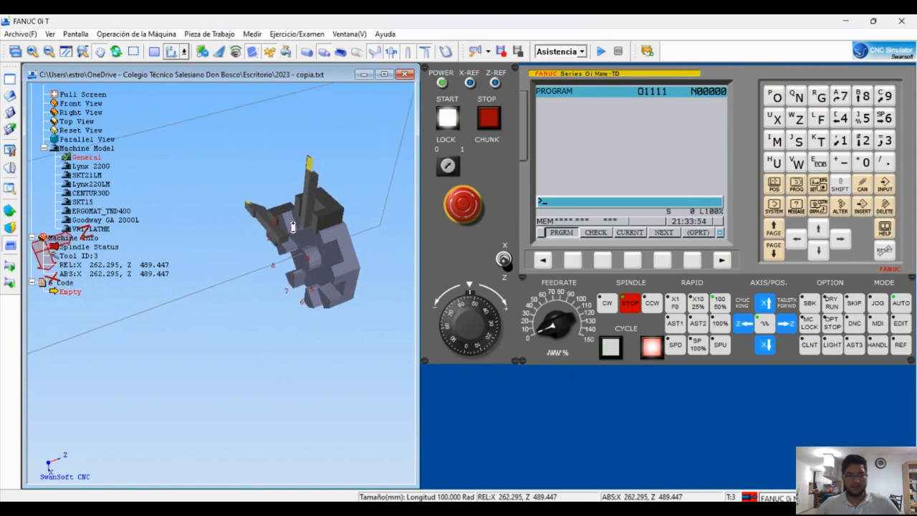
scroll(293, 227, "up", 3)
scroll(236, 200, "up", 2)
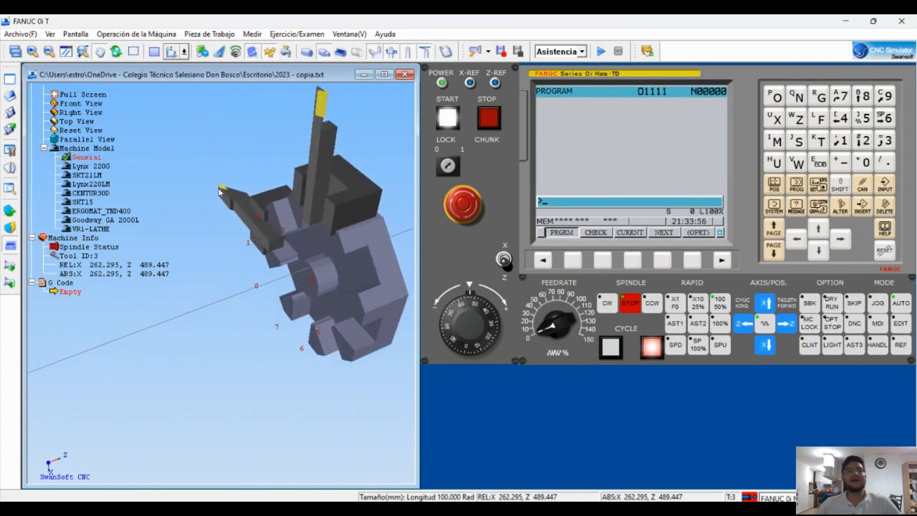
scroll(218, 199, "down", 2)
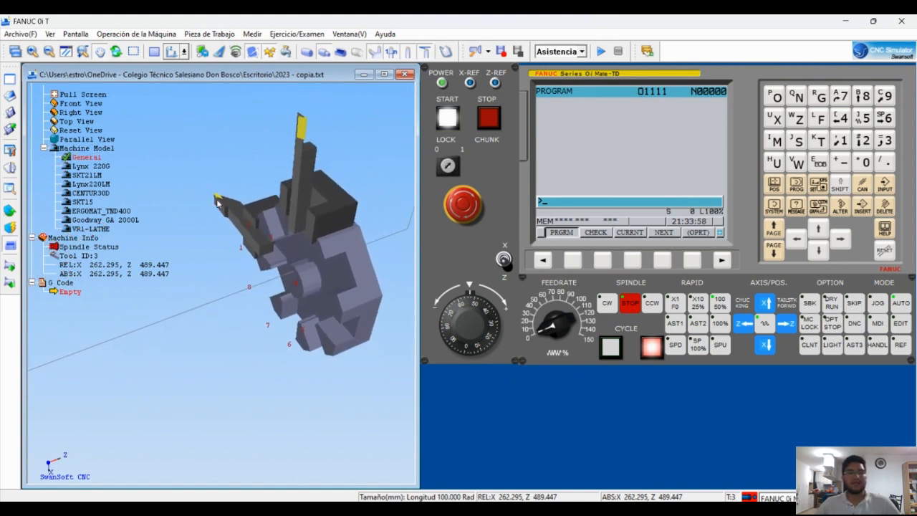
scroll(218, 201, "up", 1)
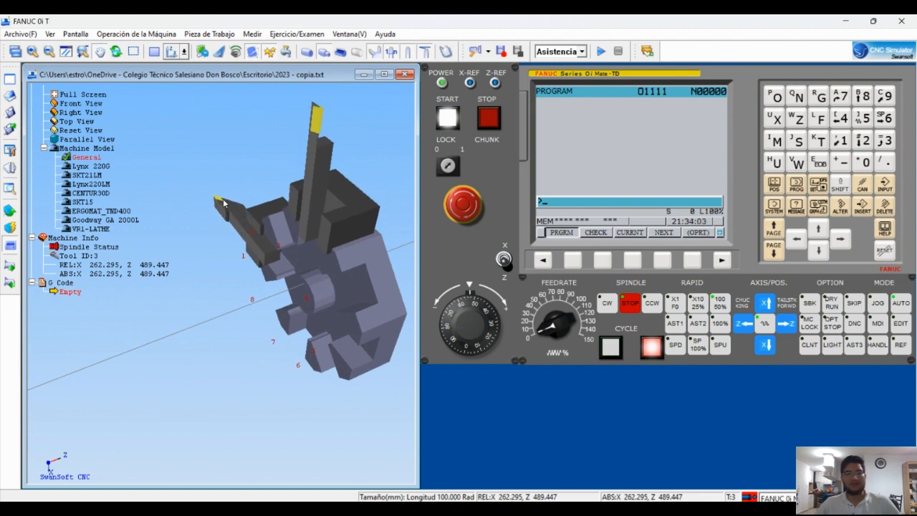
left_click_drag(315, 123, 288, 195)
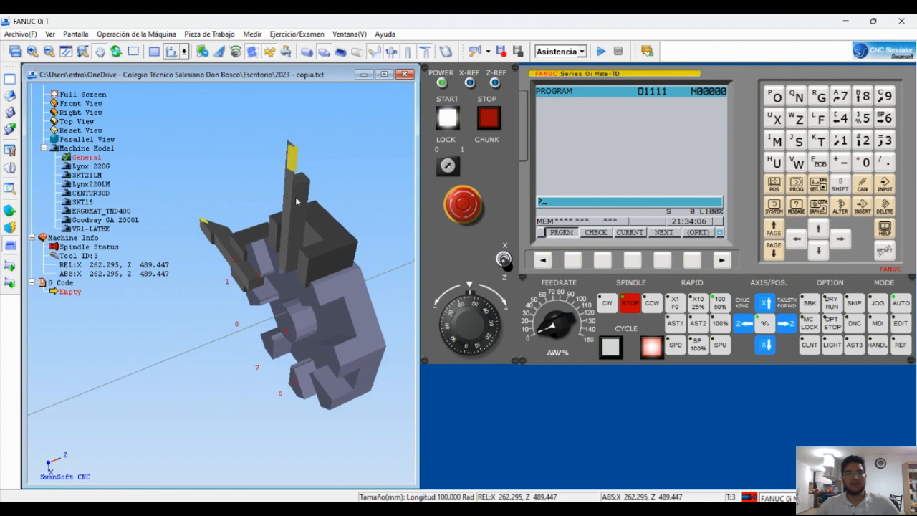
middle_click_drag(296, 197, 240, 123)
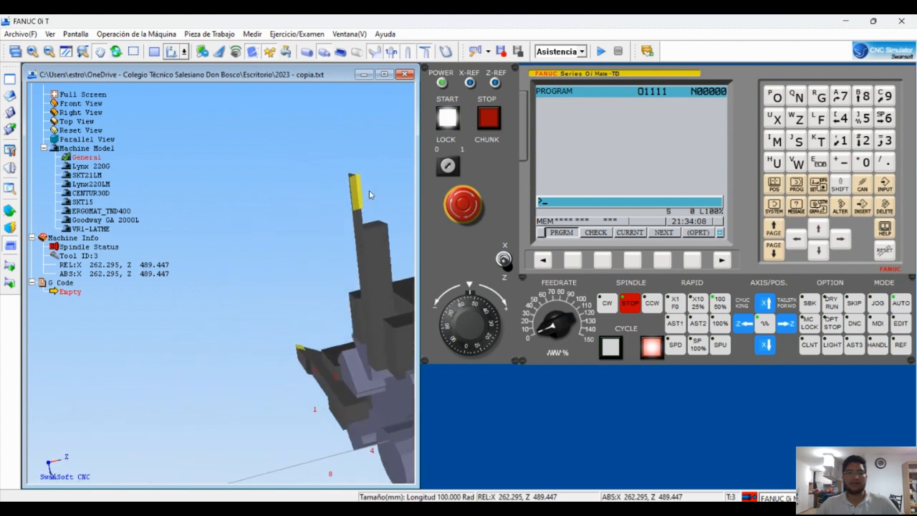
scroll(361, 209, "down", 2)
scroll(355, 208, "up", 2)
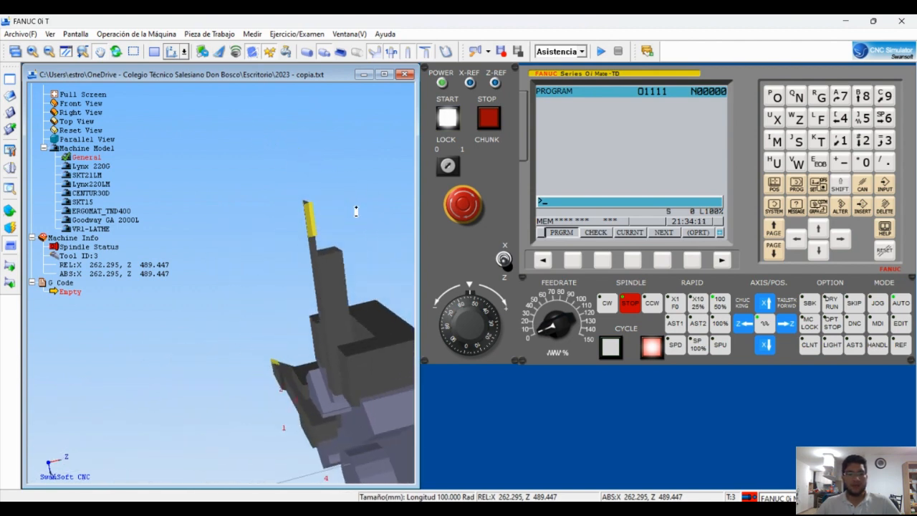
Restore the top view showing the chuck, workpiece and whole turret
scroll(358, 203, "down", 4)
scroll(358, 203, "down", 3)
middle_click_drag(336, 235, 296, 199)
left_click(50, 34)
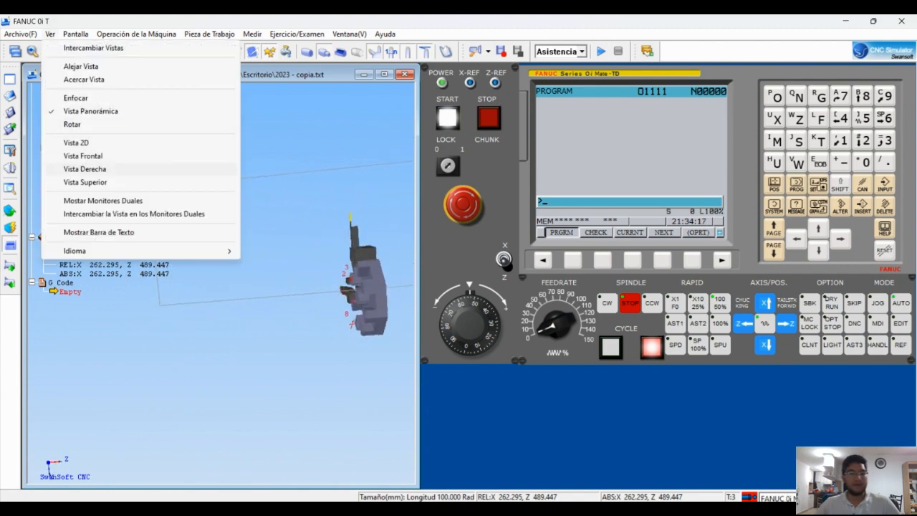
left_click(86, 183)
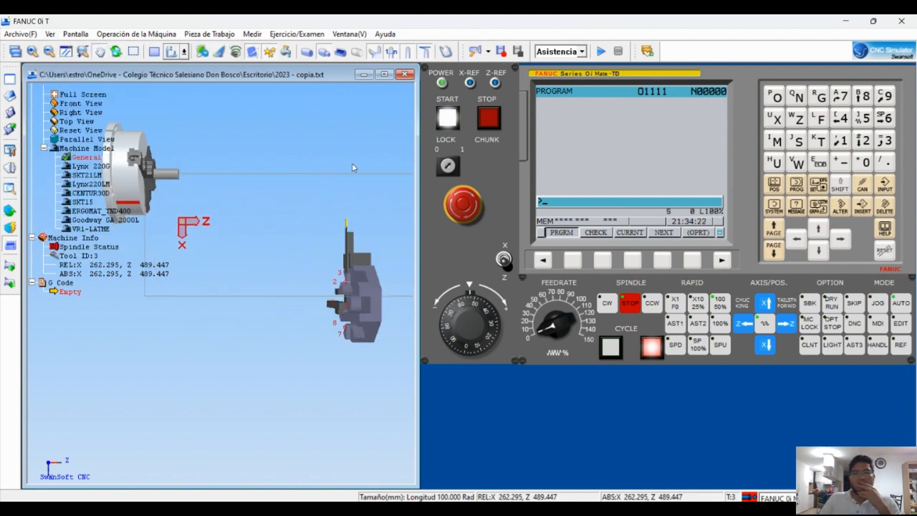
Power the CNC control off and on again, and engage and release the emergency stop
left_click(481, 126)
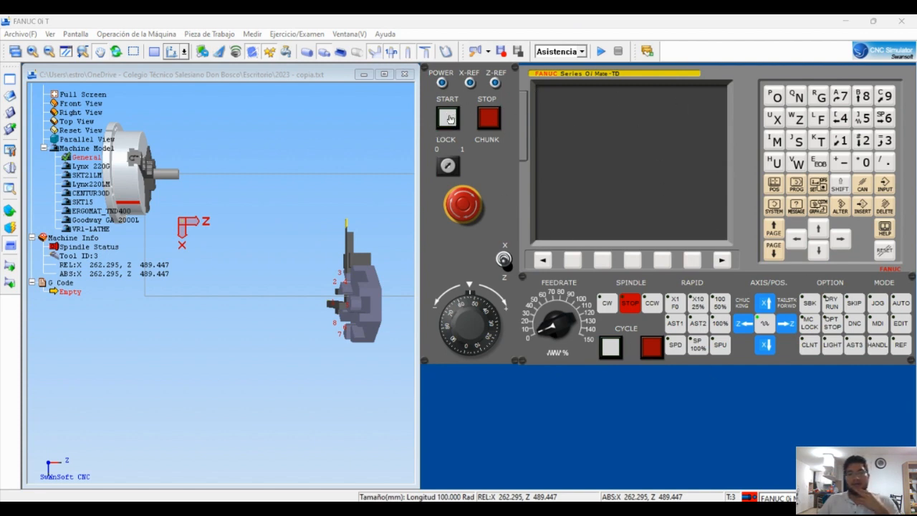
left_click(446, 119)
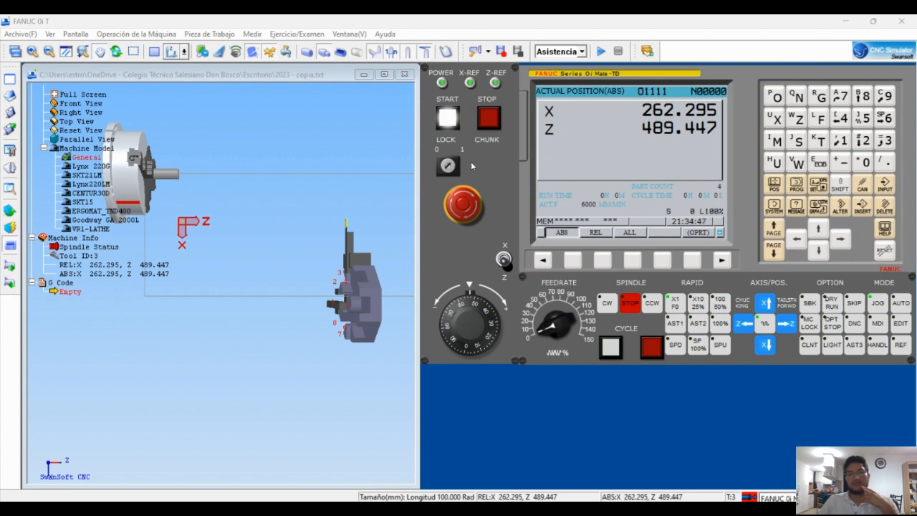
left_click(466, 202)
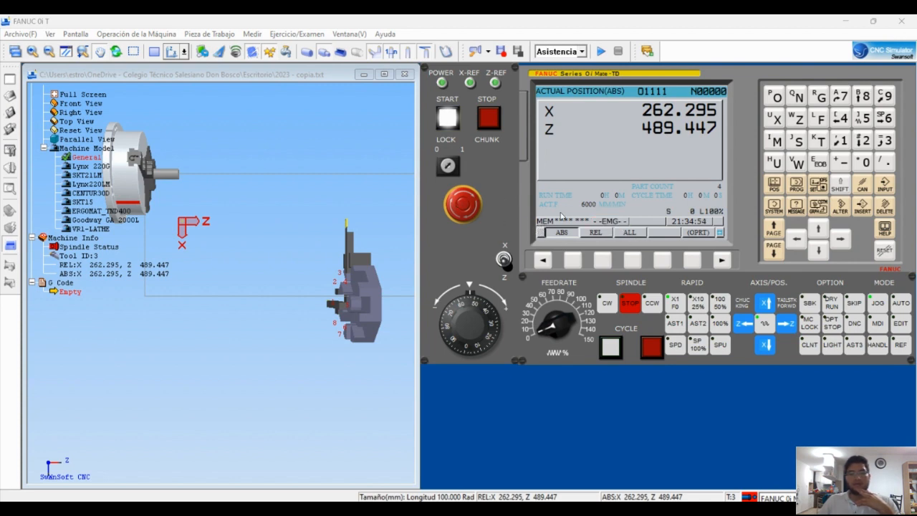
left_click(466, 206)
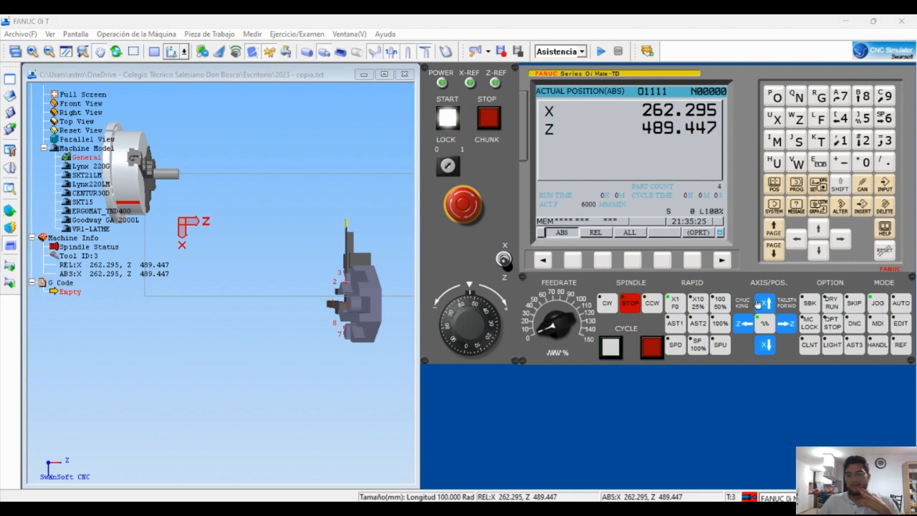
Jog the turret toward the chuck to about X 127.8, Z 311.2, raising the rapid override to 100%
left_click(740, 322)
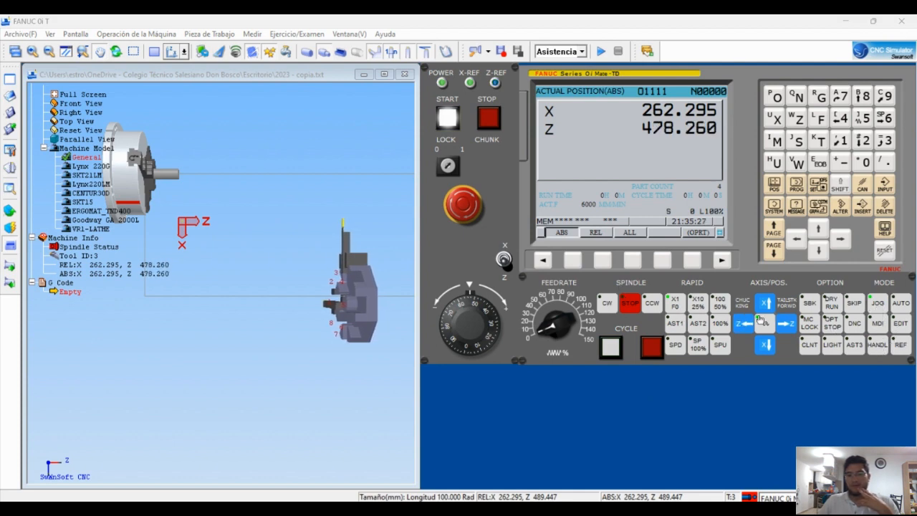
left_click(765, 303)
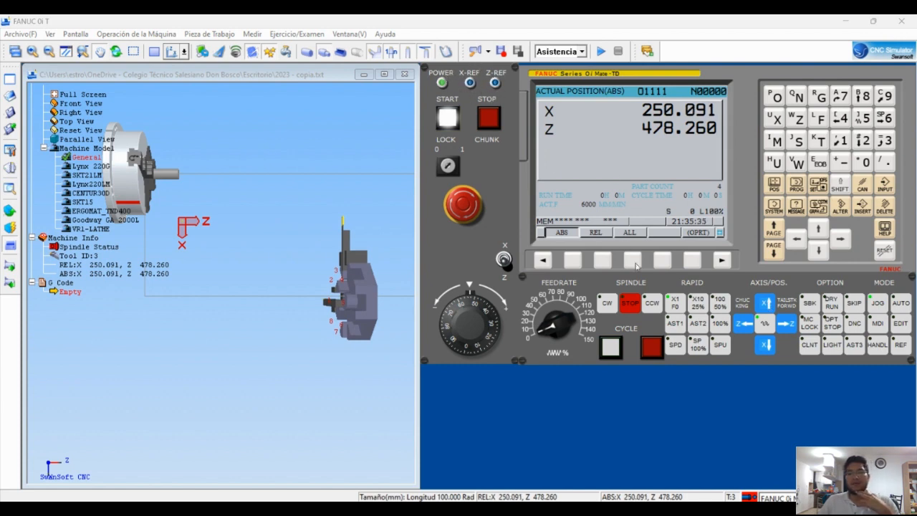
left_click(744, 324)
left_click(722, 326)
left_click(744, 327)
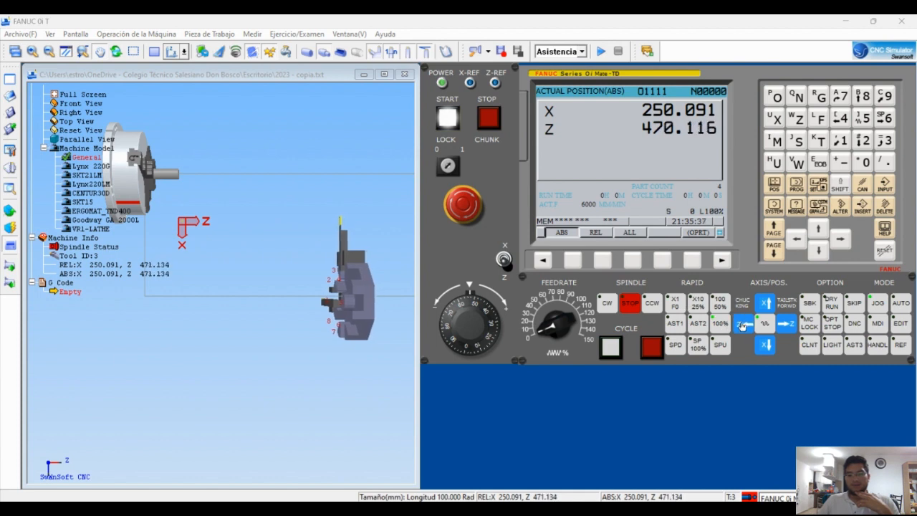
left_click(757, 325)
left_click(745, 329)
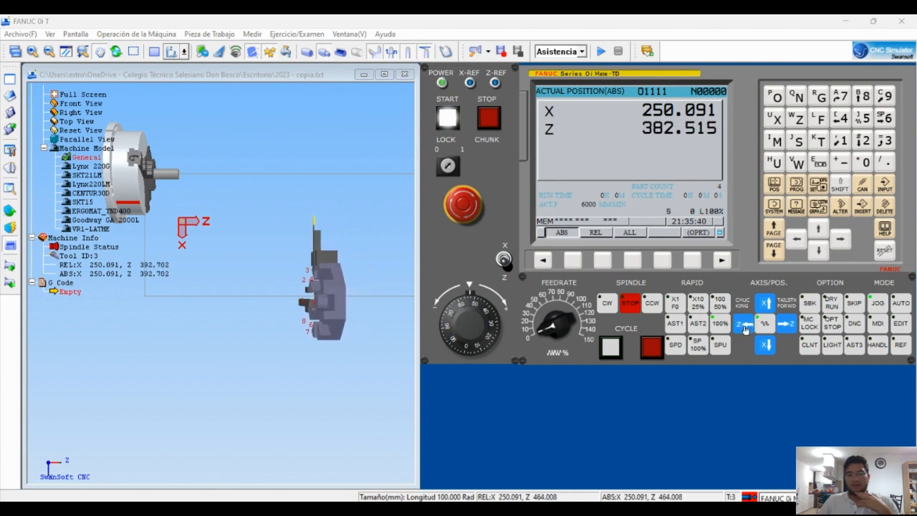
left_click(758, 309)
left_click(744, 324)
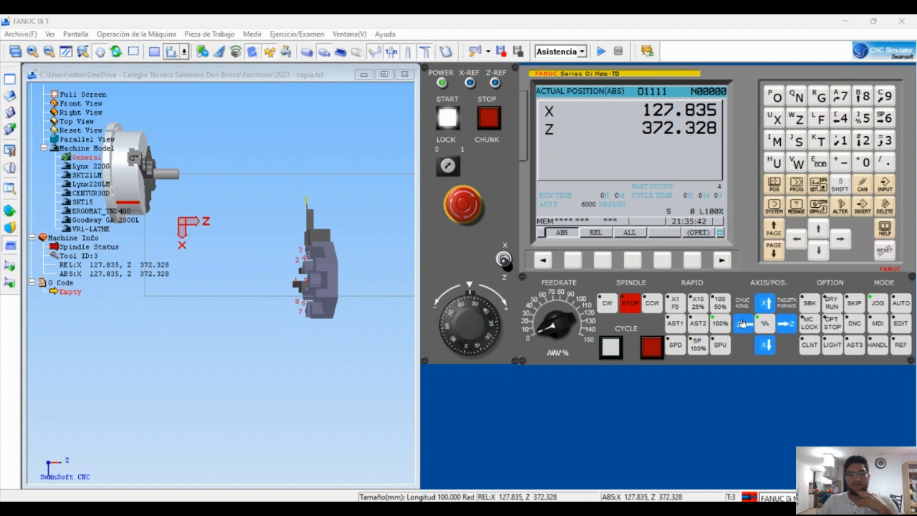
Switch to reference mode and return the Z and X axes to machine home
left_click(900, 345)
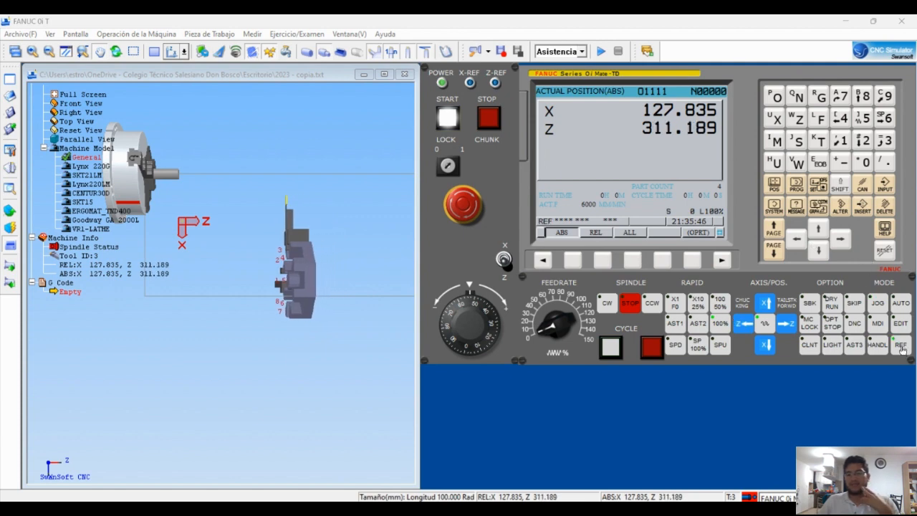
left_click(787, 324)
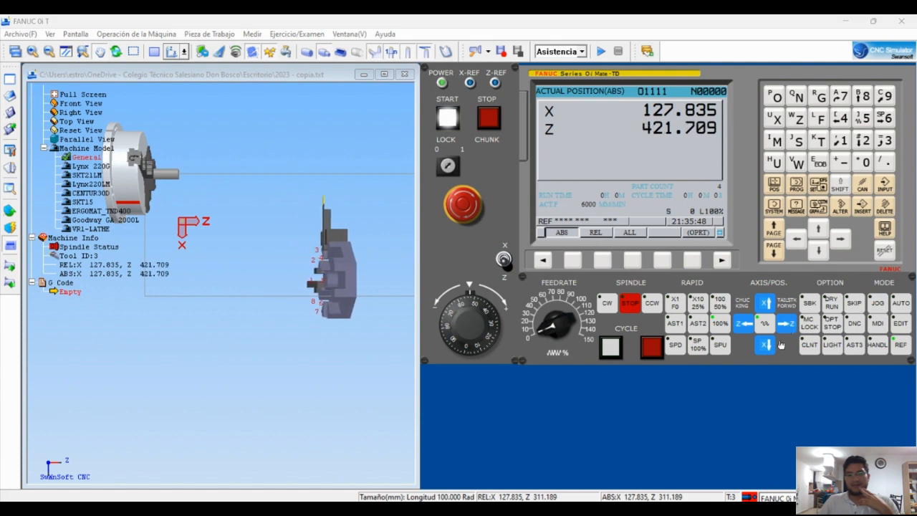
left_click(764, 345)
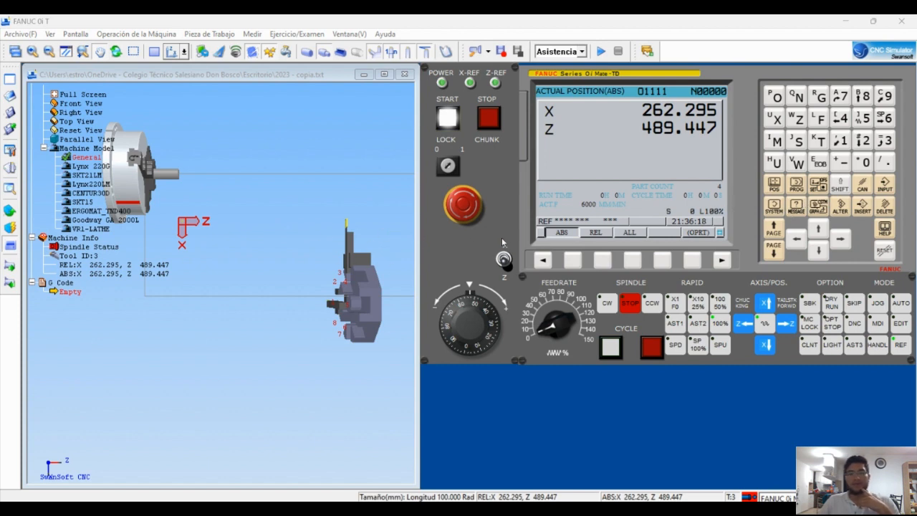
Switch the control to MDI mode with the program page displayed
scroll(342, 278, "down", 1)
scroll(342, 278, "up", 4)
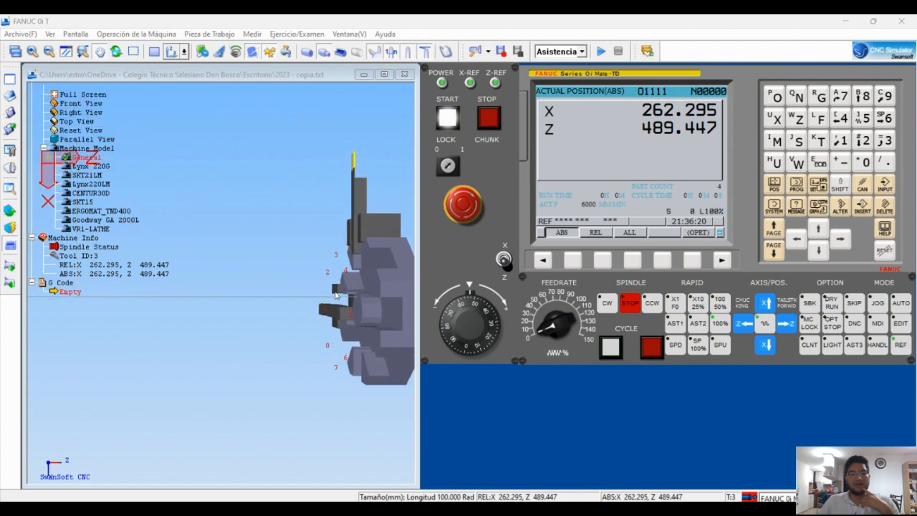
scroll(336, 290, "down", 3)
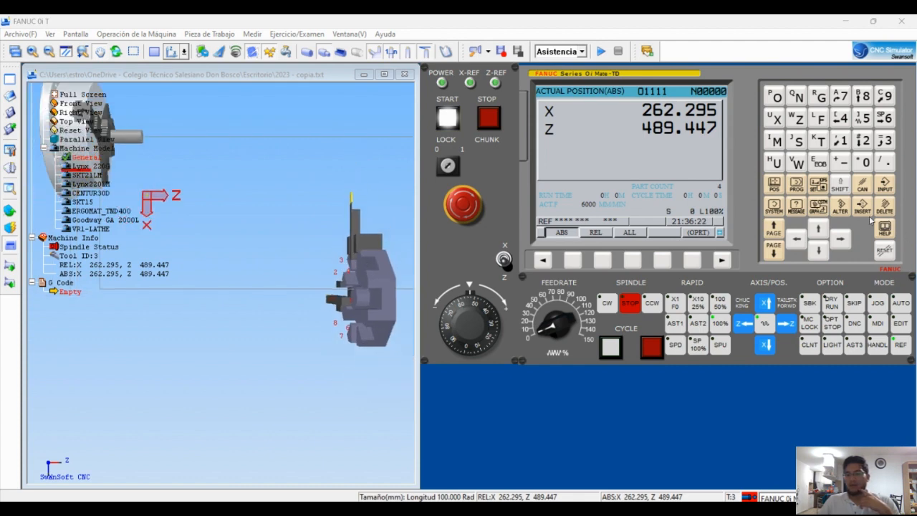
left_click(796, 185)
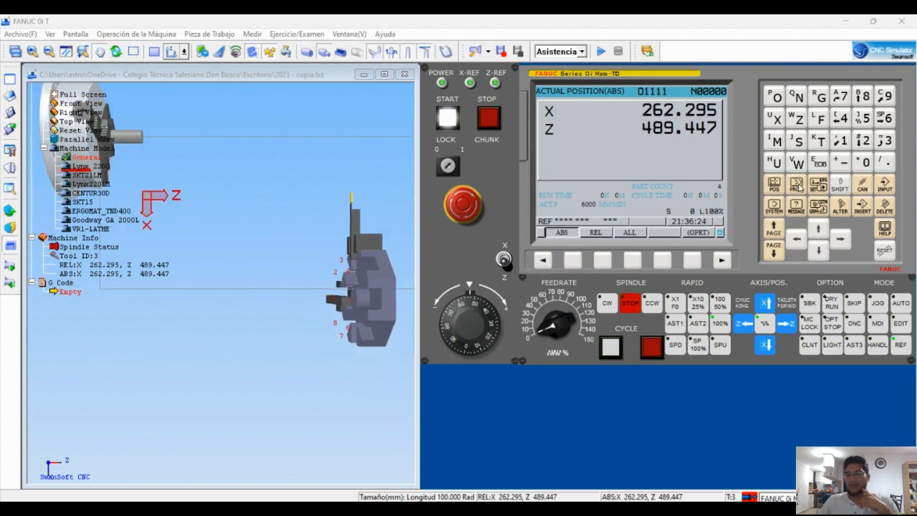
left_click(877, 324)
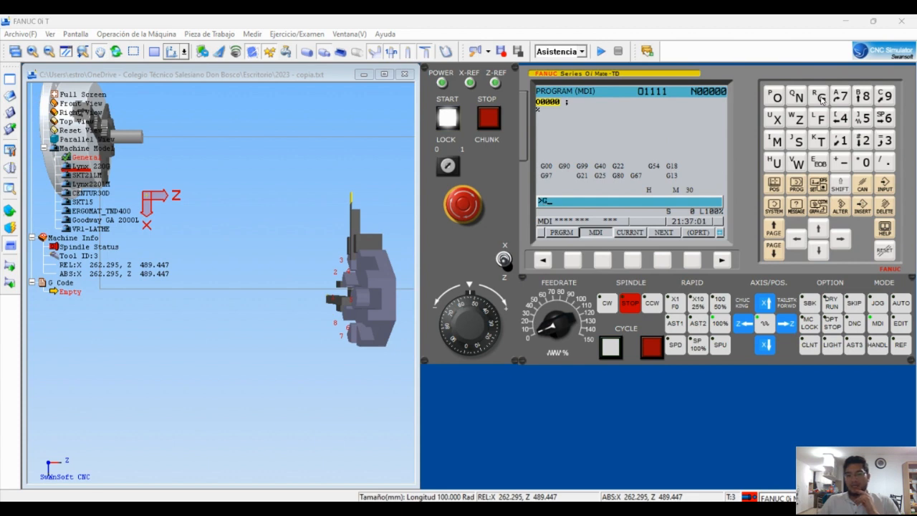
Enter G55 as an MDI block and execute it to activate that work coordinate system
left_click(863, 120)
left_click(863, 121)
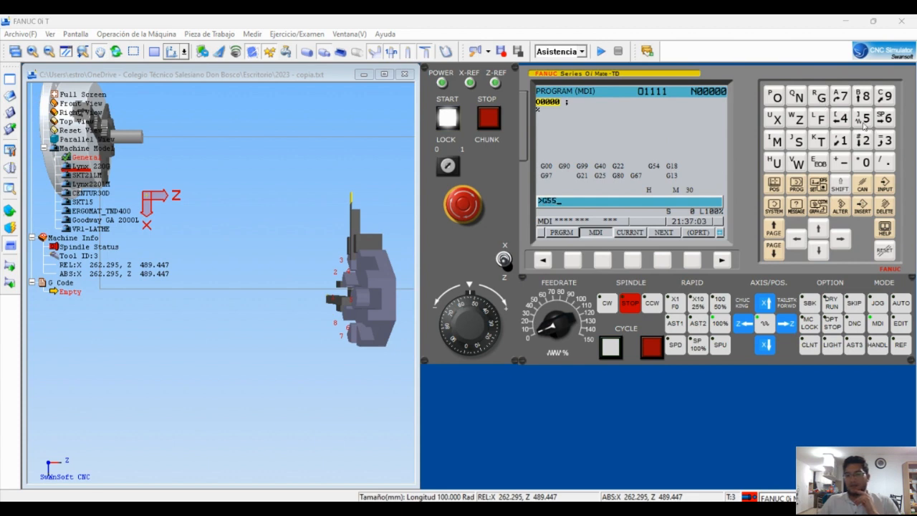
left_click(820, 165)
left_click(862, 206)
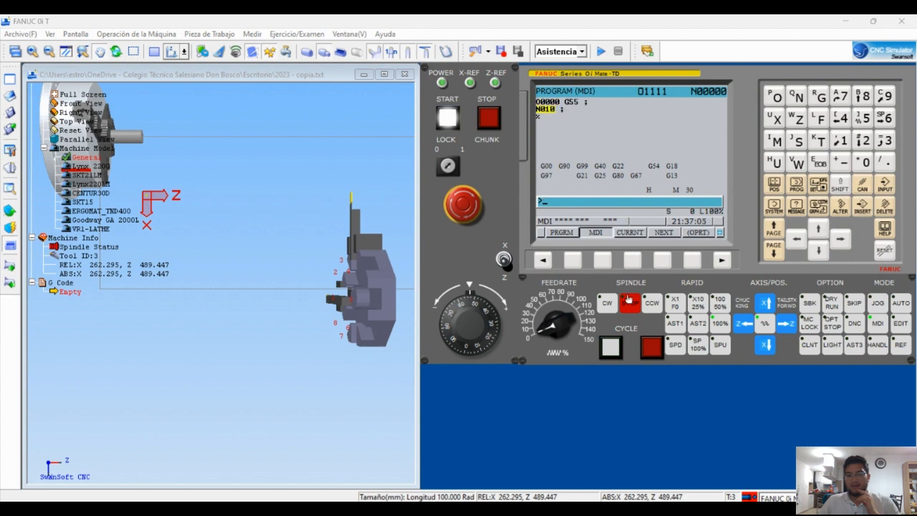
left_click(609, 349)
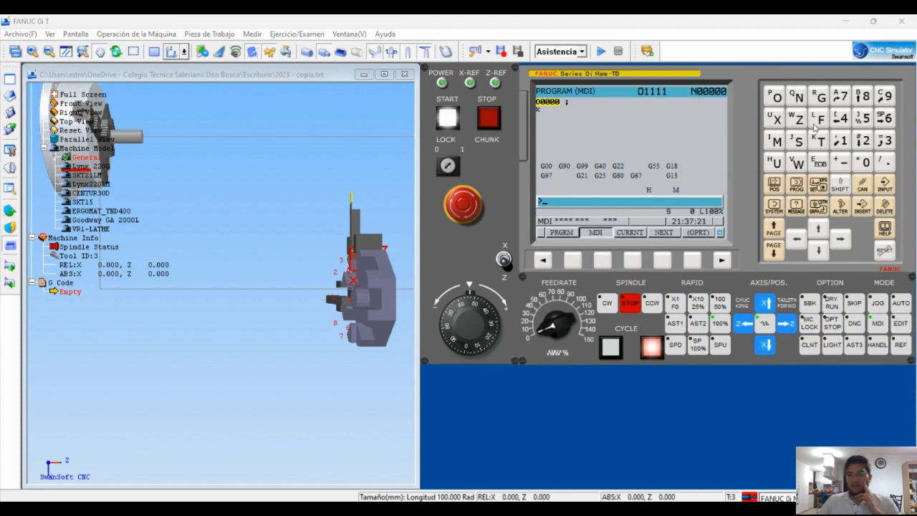
Enter G54 as an MDI block and execute it to make it the active work coordinate system
left_click(820, 97)
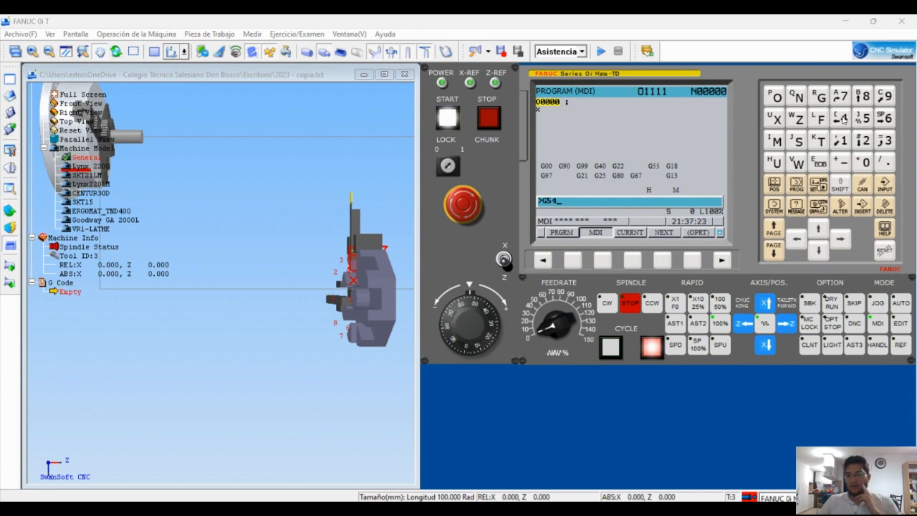
left_click(862, 207)
left_click(611, 348)
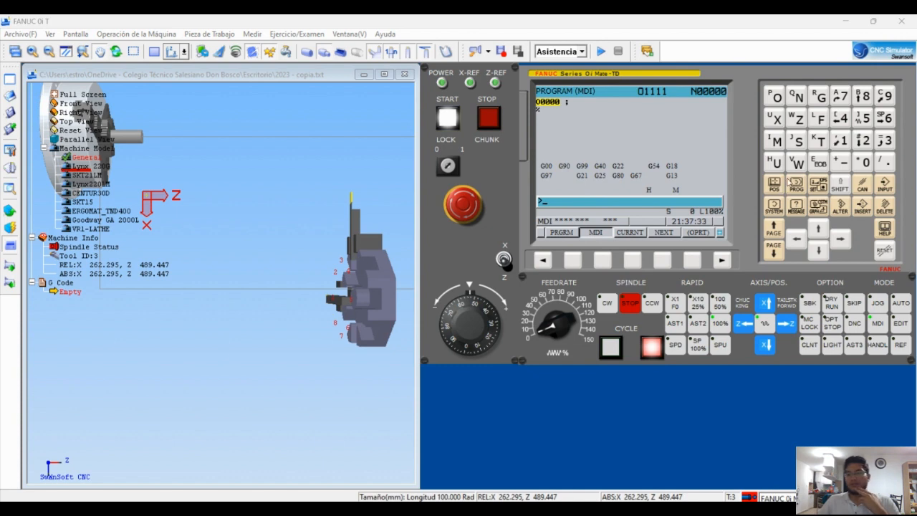
Enter T0101 as an MDI block and execute it to index the turret to tool 1 with offset 1
left_click(820, 141)
left_click(865, 162)
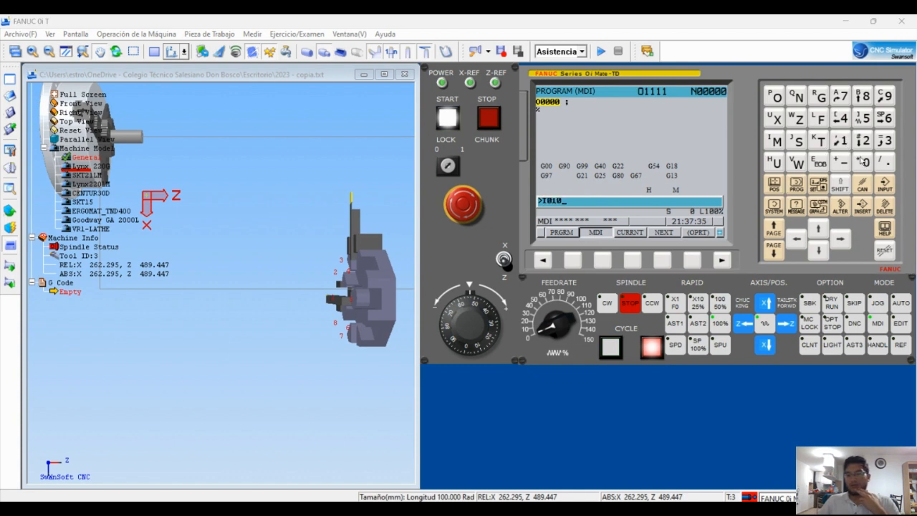
left_click(858, 207)
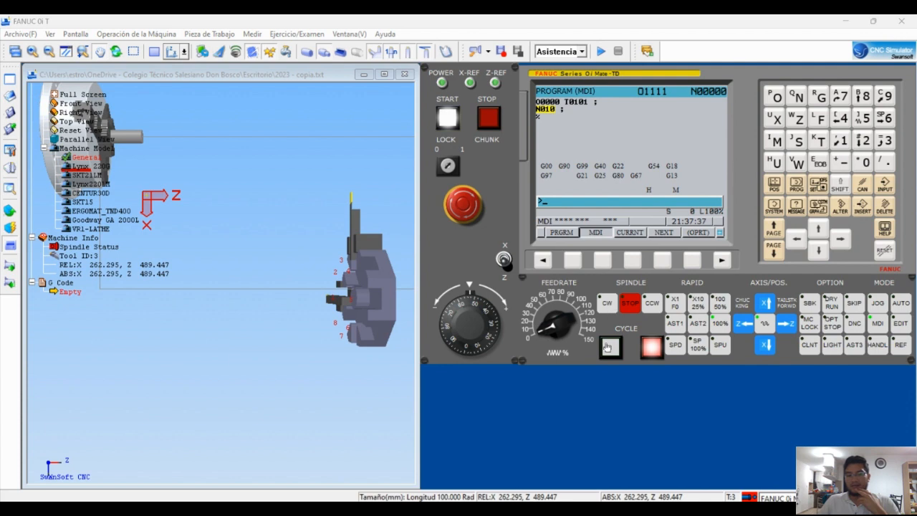
left_click(607, 347)
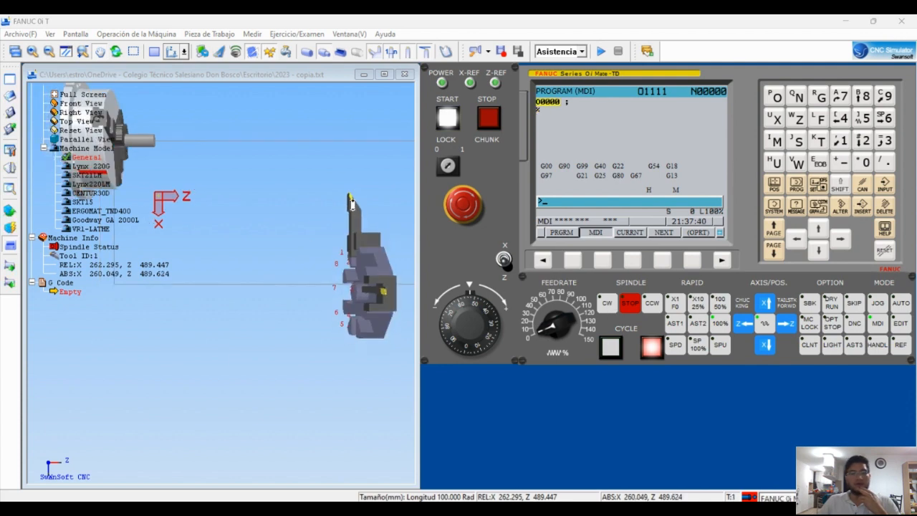
Examine the cutting tip of tool 1 on the turret and the workpiece clamped in the chuck
scroll(351, 203, "up", 5)
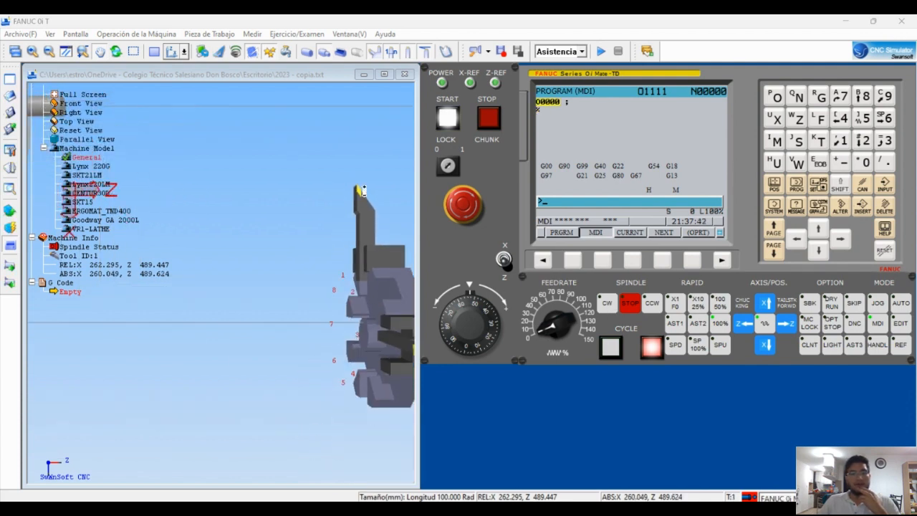
scroll(358, 191, "down", 3)
scroll(162, 134, "up", 2)
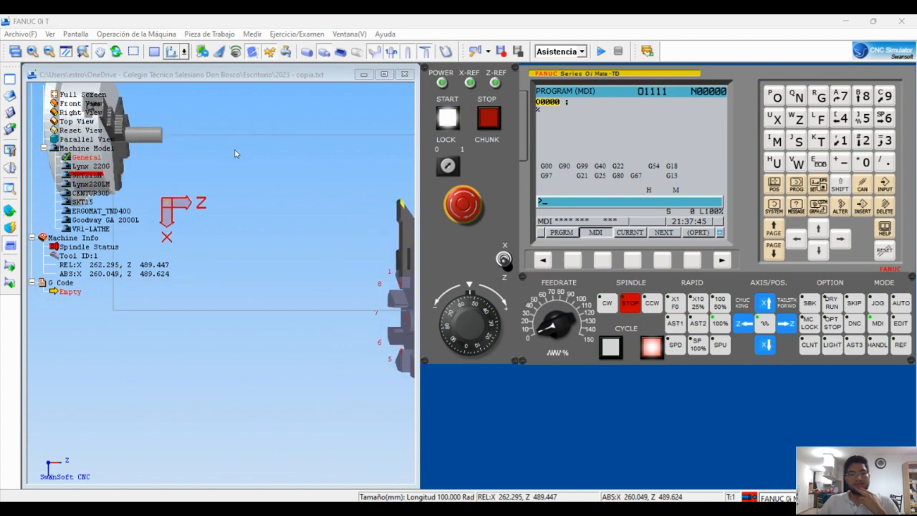
scroll(261, 151, "down", 1)
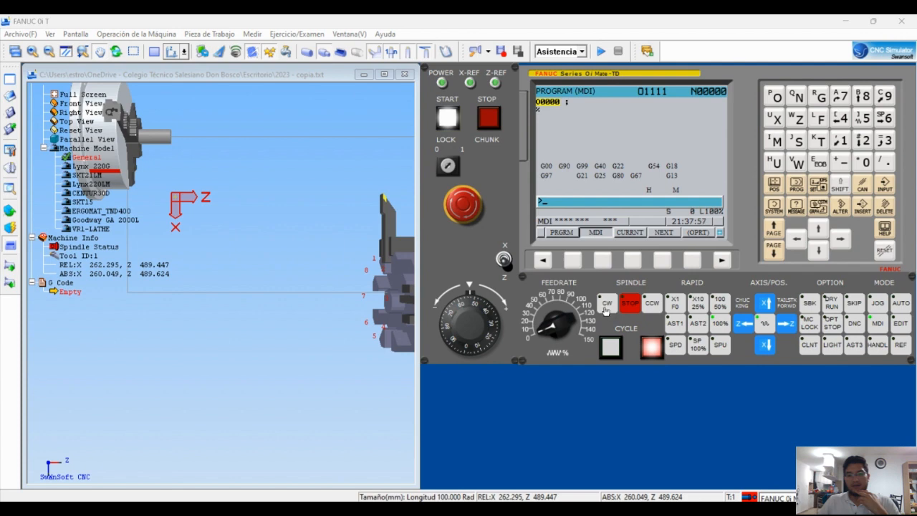
scroll(351, 205, "up", 5)
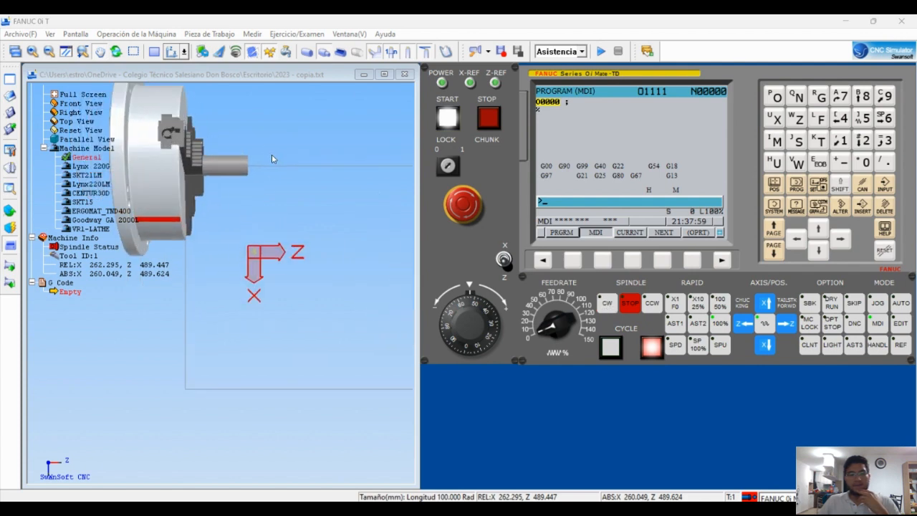
scroll(272, 158, "up", 3)
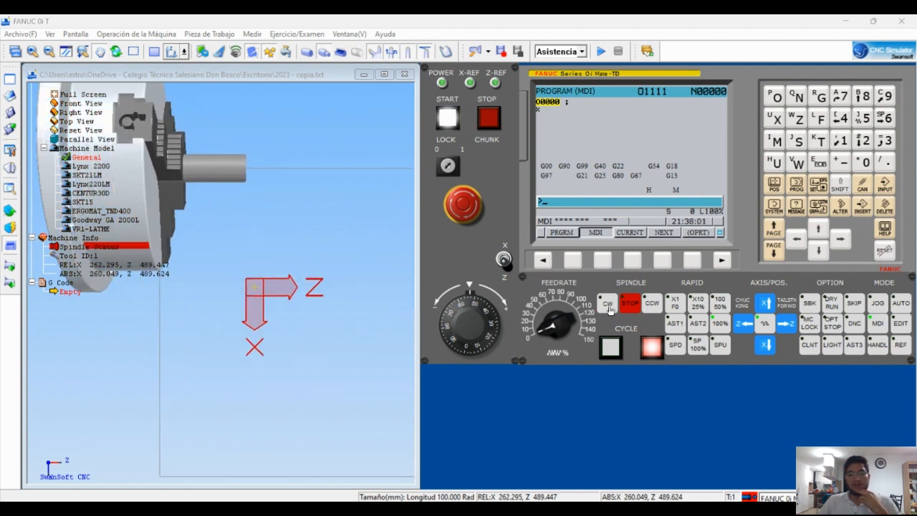
scroll(337, 250, "down", 4)
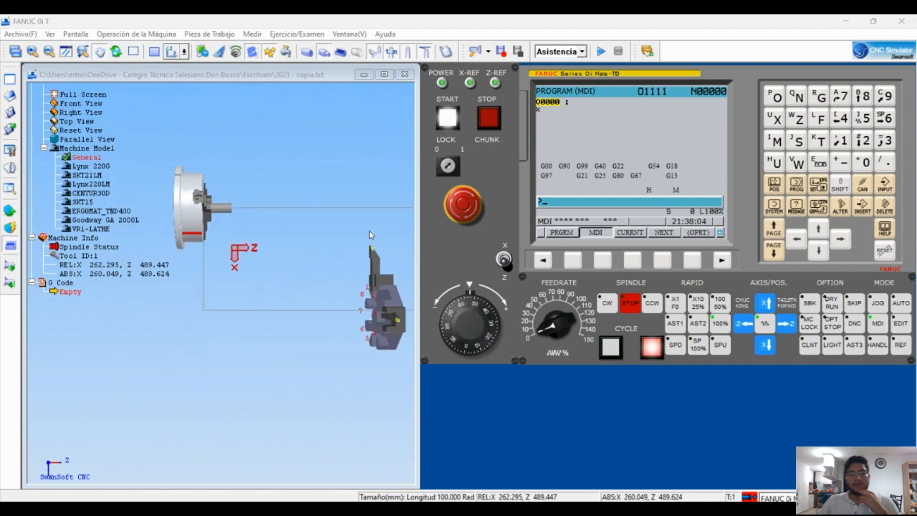
scroll(367, 228, "down", 2)
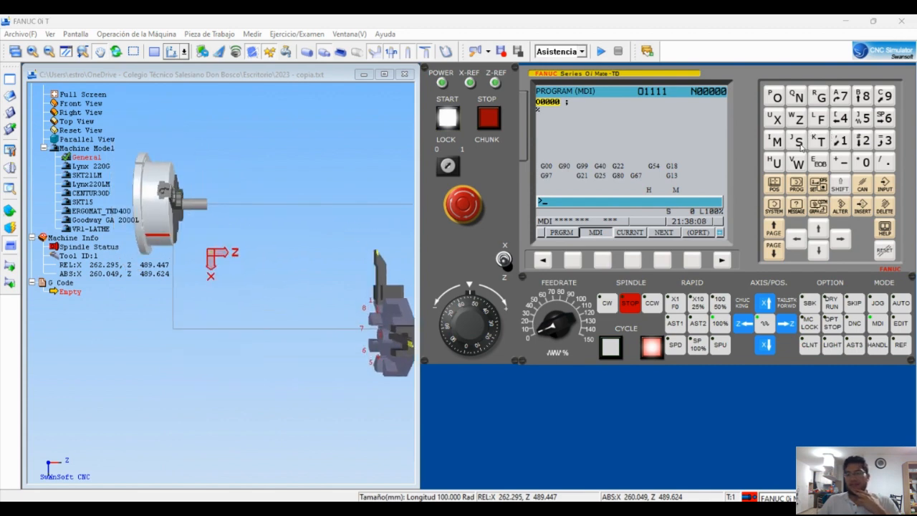
Execute S1200 as an MDI block and start the spindle clockwise at that speed
left_click(797, 141)
left_click(842, 141)
left_click(862, 142)
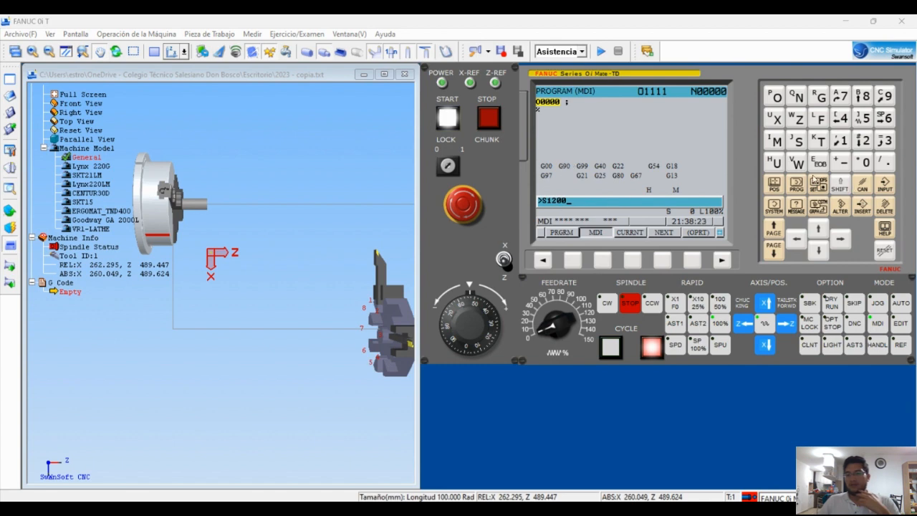
left_click(863, 208)
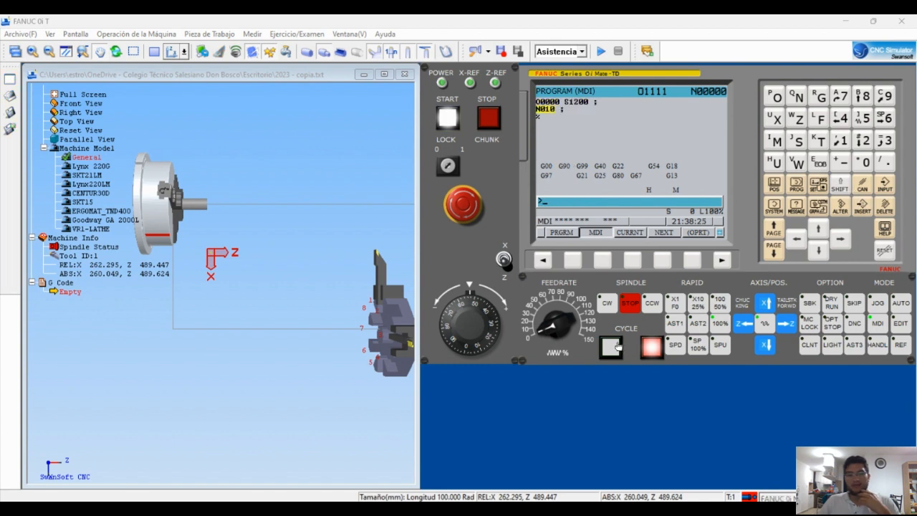
left_click(613, 346)
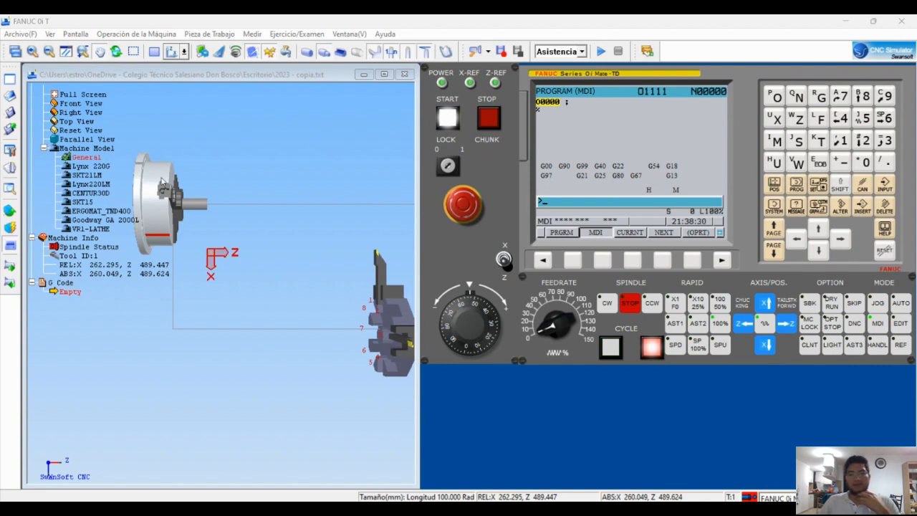
left_click(607, 304)
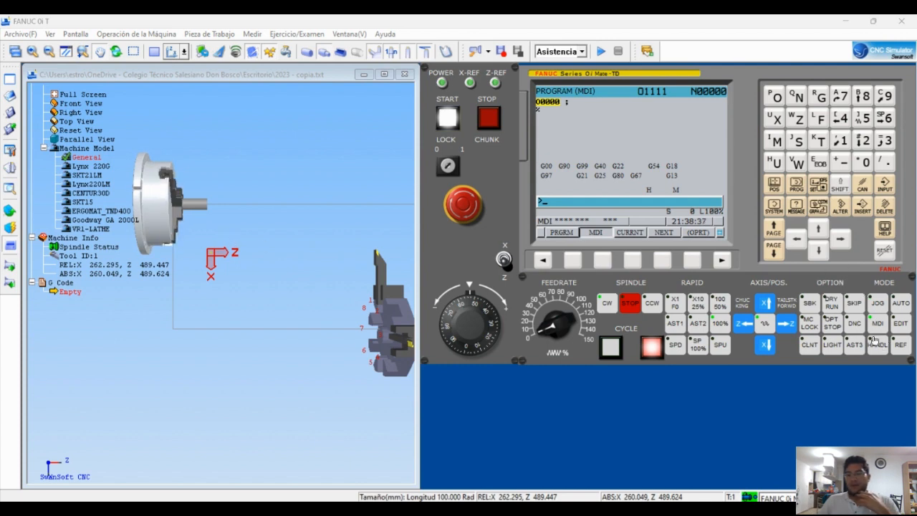
In jog mode, move the turret along Z toward the chuck to about Z 113.2, lowering the rapid override to 25%
left_click(878, 304)
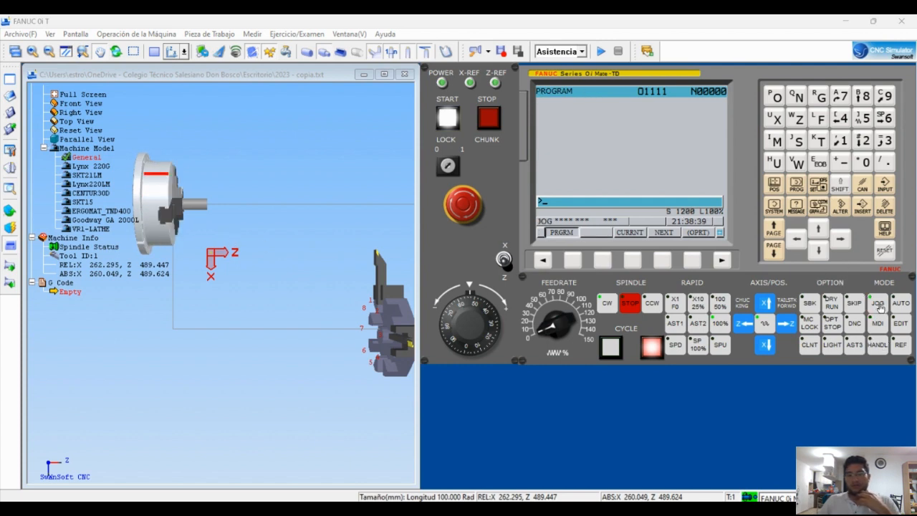
left_click(742, 326)
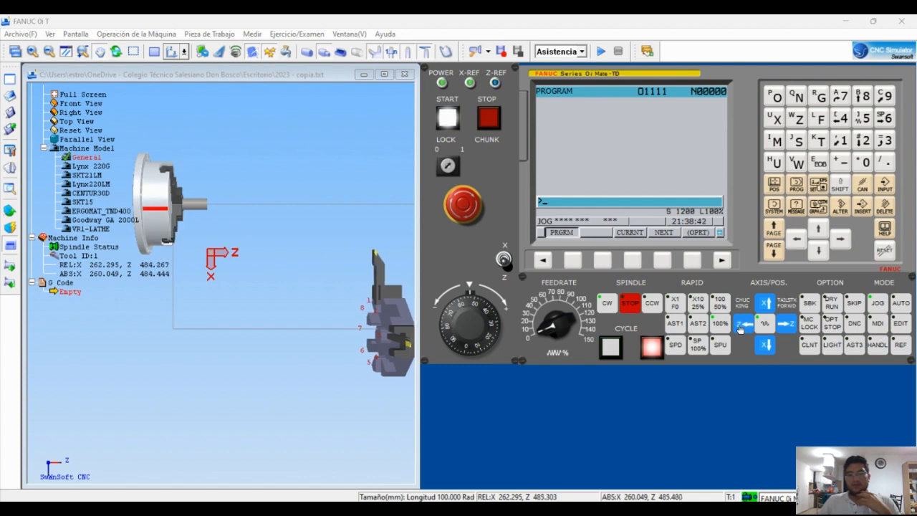
left_click(742, 328)
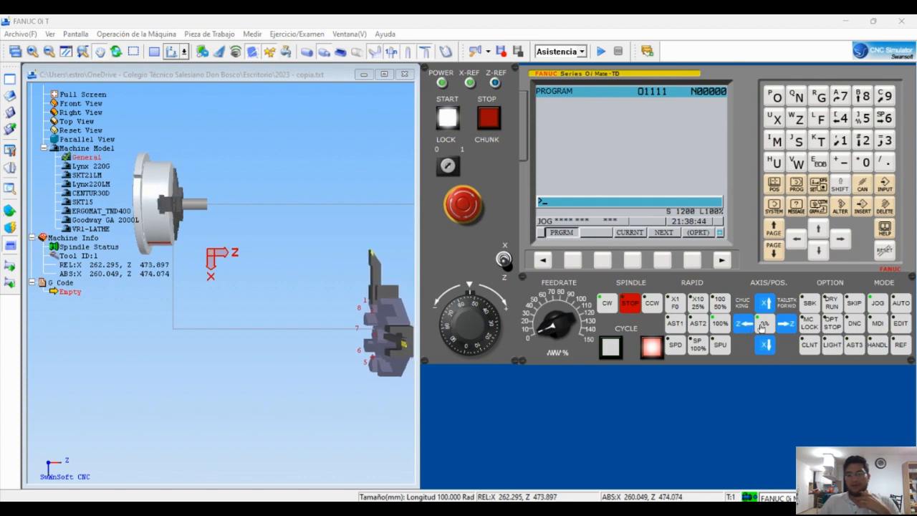
left_click(765, 325)
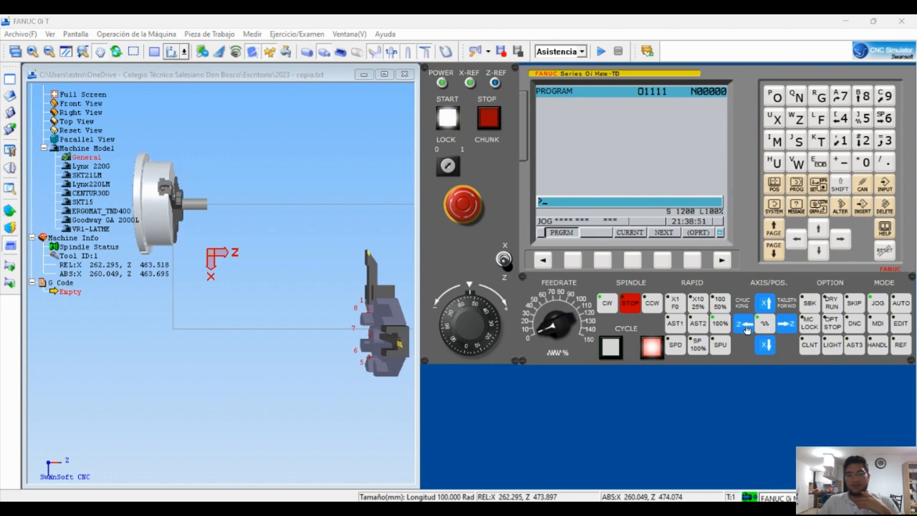
left_click(746, 328)
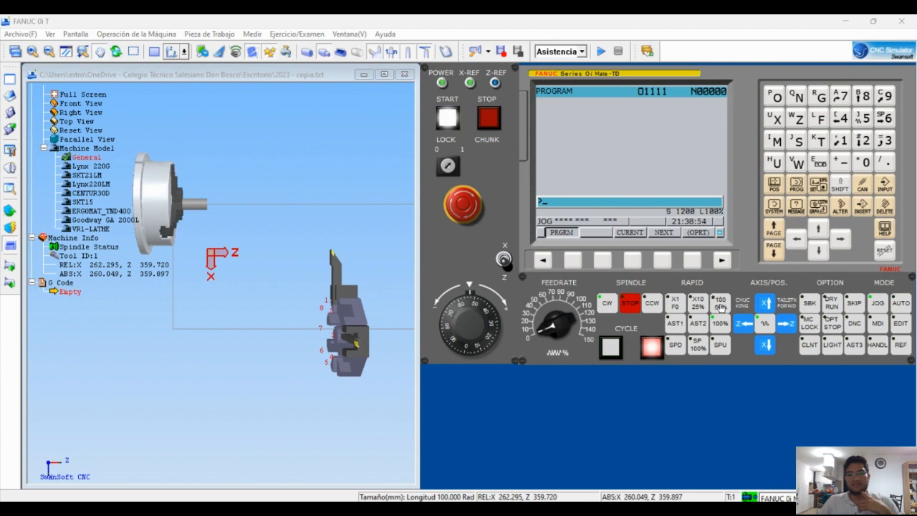
left_click(746, 325)
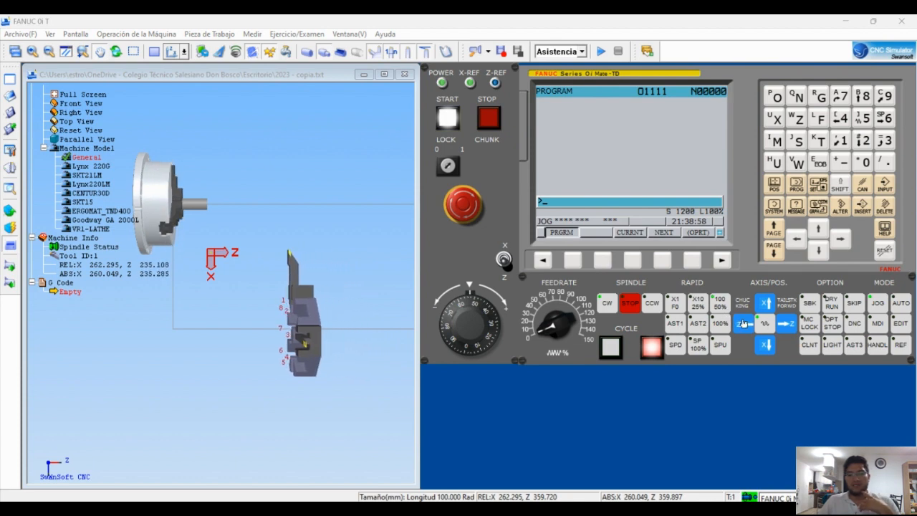
left_click(741, 326)
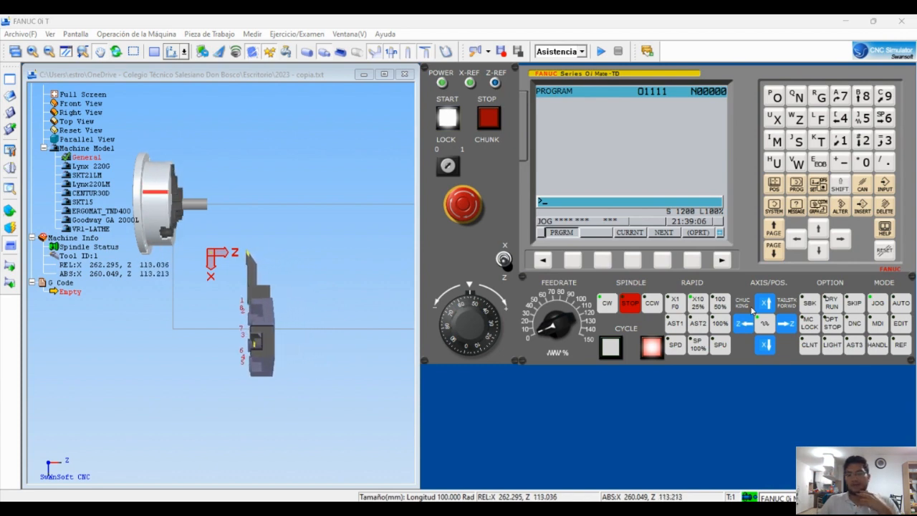
Jog tool 1 along X and Z to just in front of the workpiece's face, at about X 26.1, Z 6.6
left_click(761, 307)
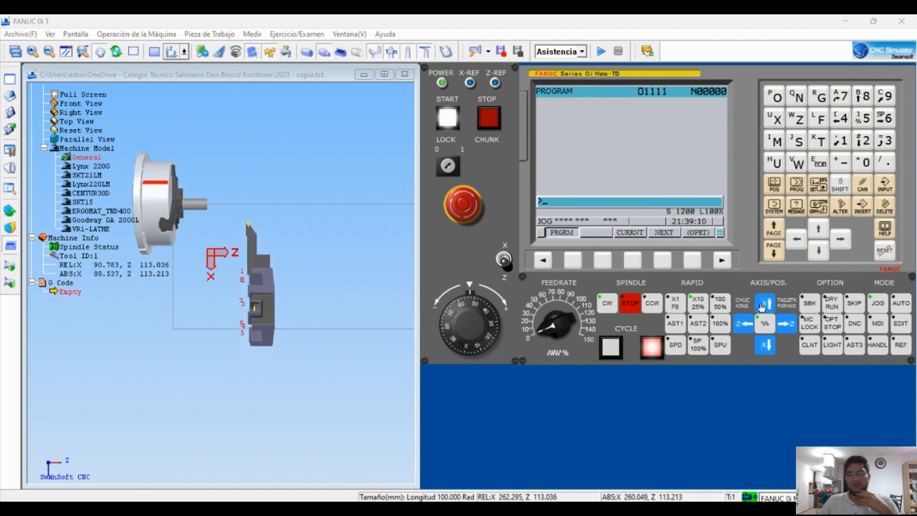
left_click(747, 324)
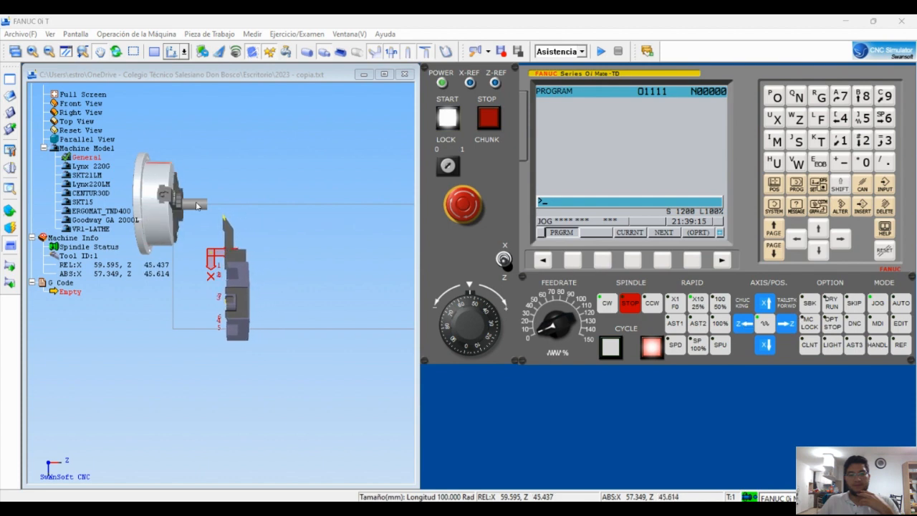
scroll(213, 207, "up", 3)
scroll(208, 207, "up", 3)
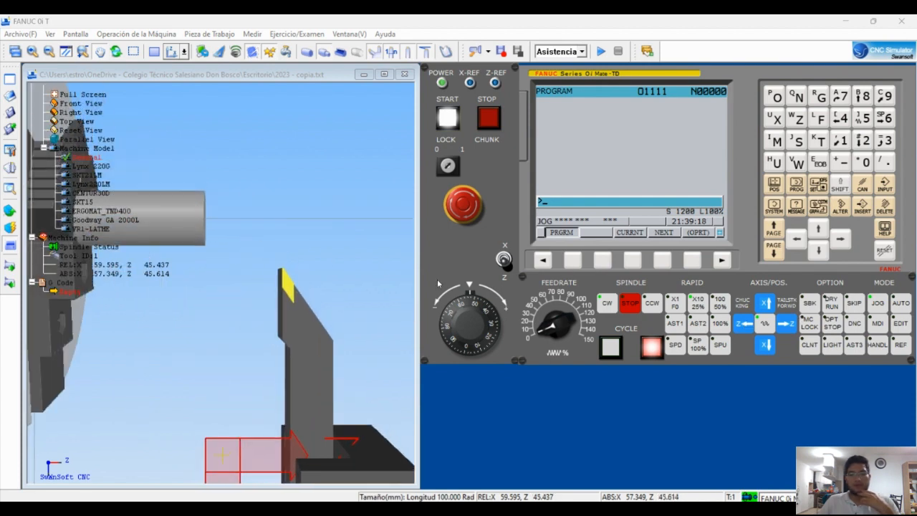
left_click(750, 325)
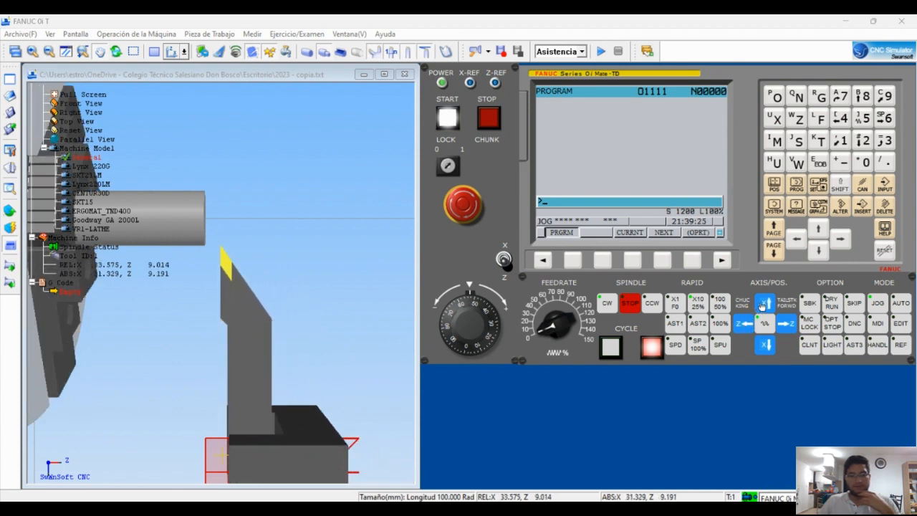
left_click(745, 323)
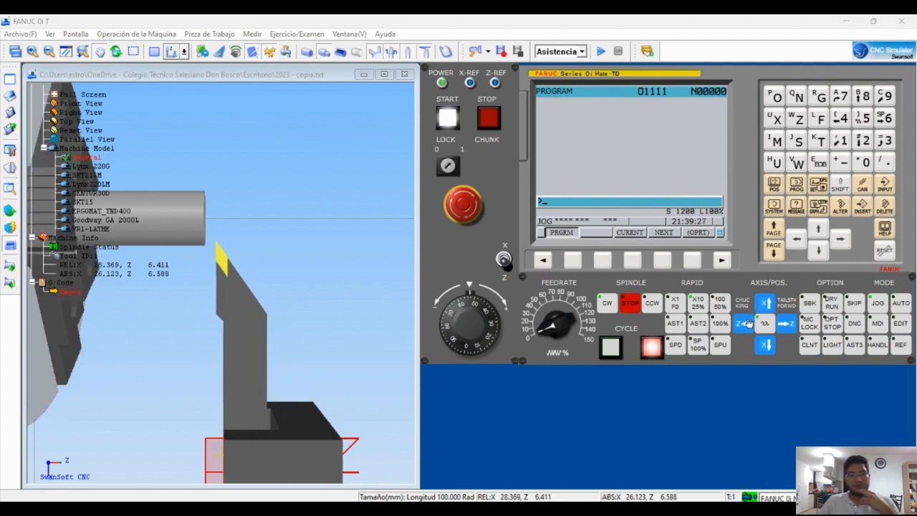
In handle mode, feed the tool along Z onto the workpiece face to about Z 0.09, using increment X100 for the approach and X10 for contact
left_click(877, 345)
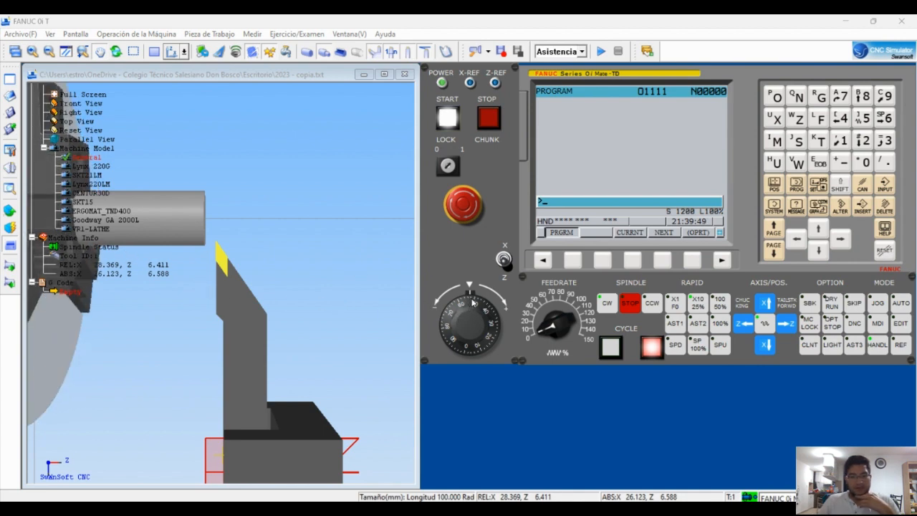
left_click_drag(463, 300, 459, 330)
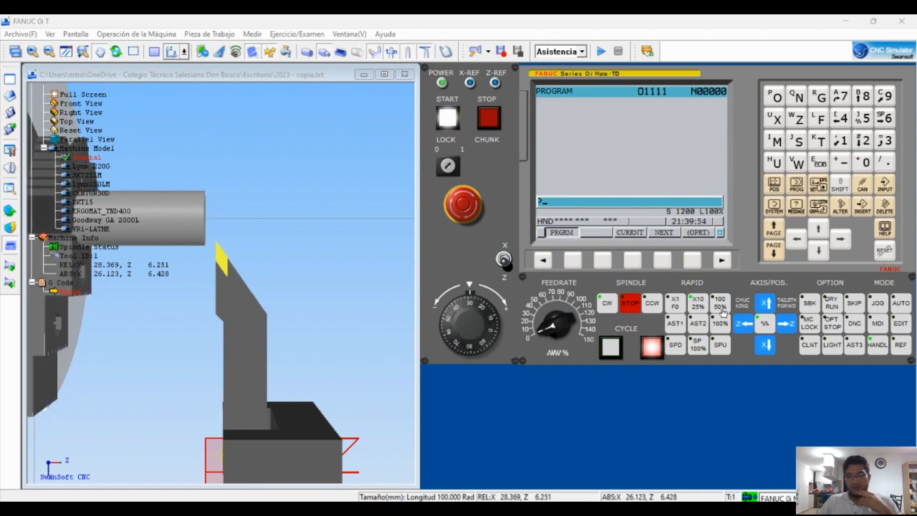
left_click_drag(472, 304, 503, 350)
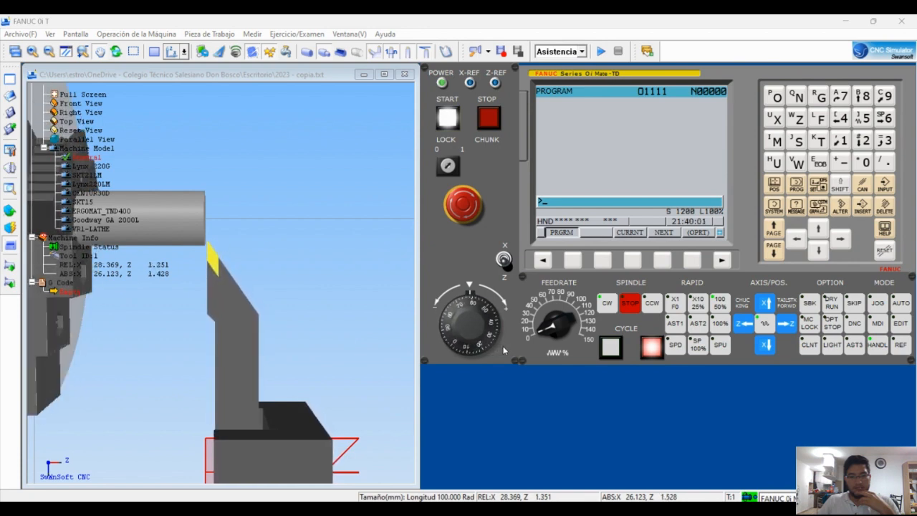
left_click(698, 305)
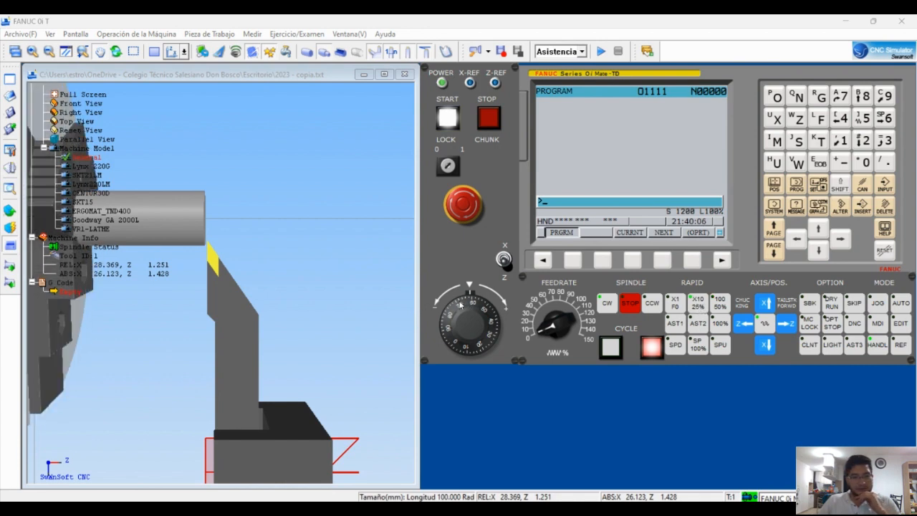
left_click_drag(460, 300, 490, 345)
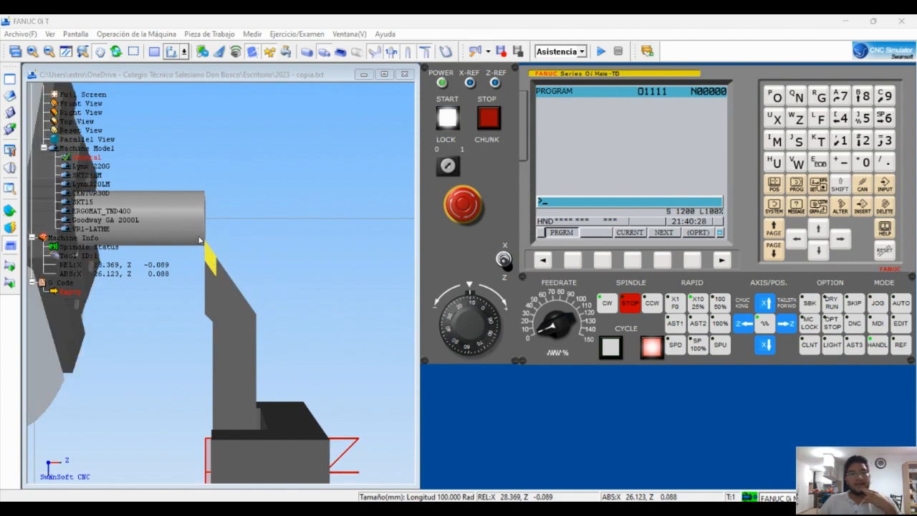
left_click_drag(190, 216, 196, 230)
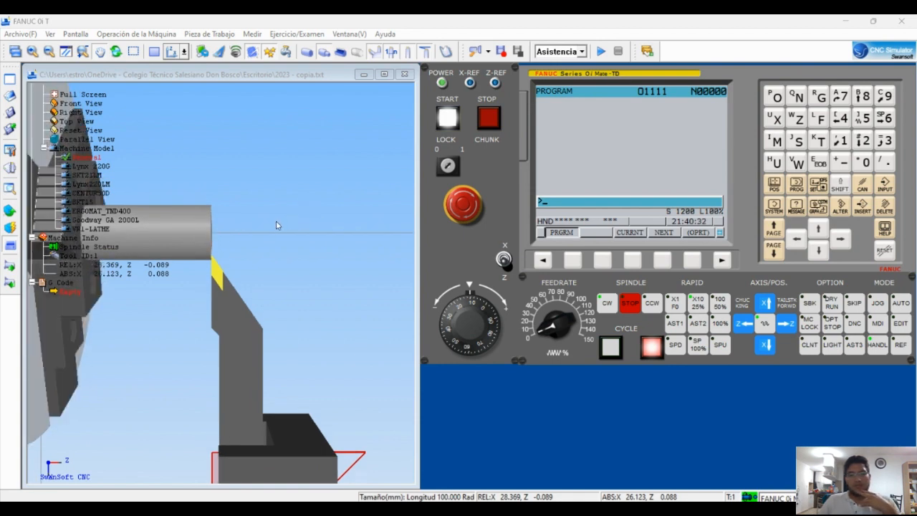
Open the work coordinate offset screen showing G54
left_click(817, 184)
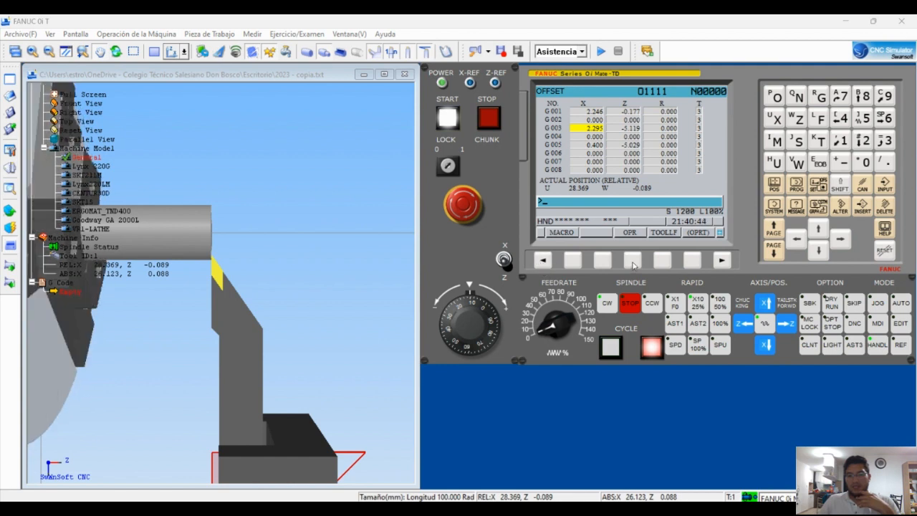
left_click(727, 263)
left_click(722, 262)
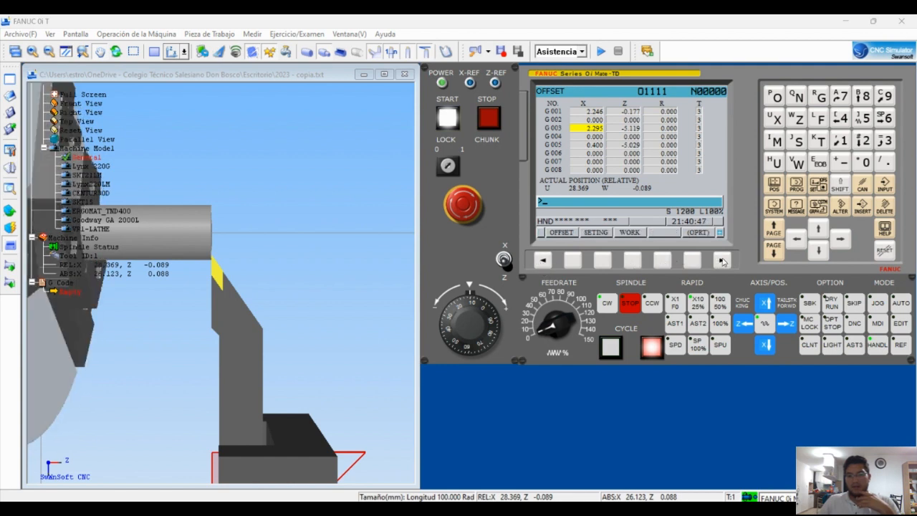
left_click(632, 260)
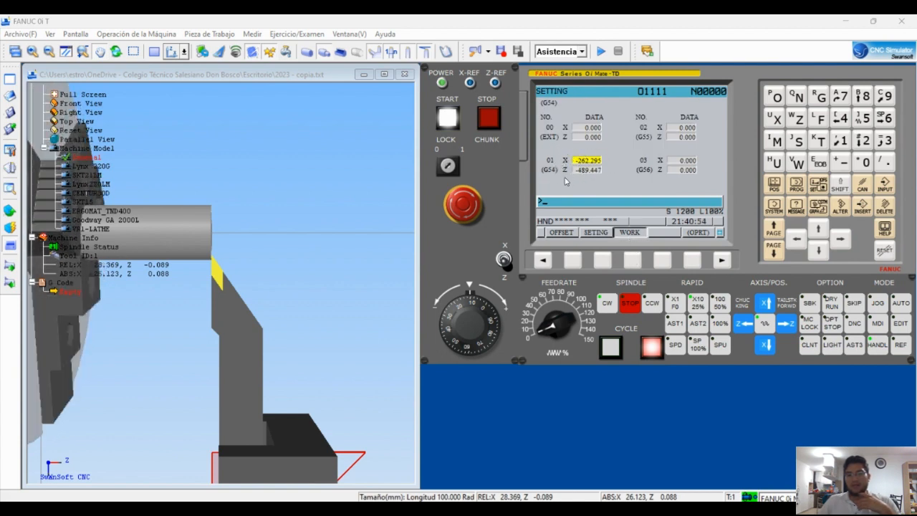
Set the G54 Z offset by measuring Z0 with the tool touching the workpiece face
left_click(821, 248)
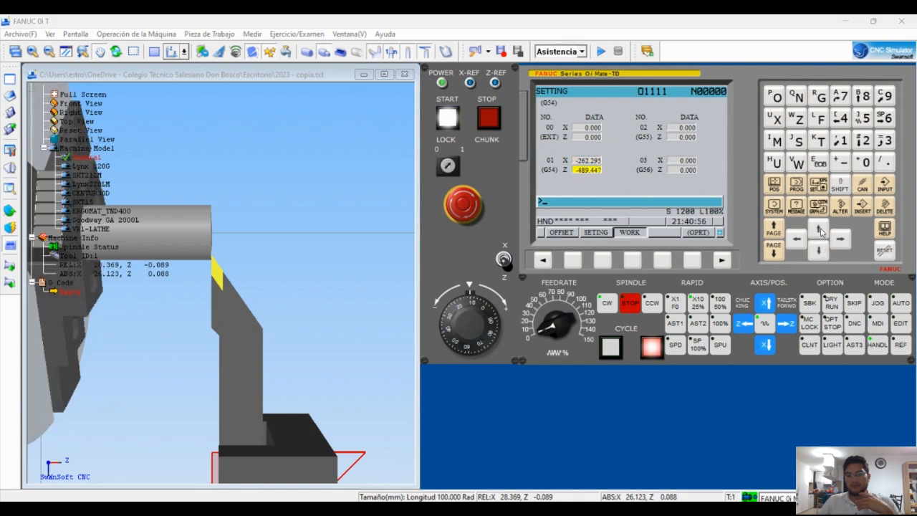
left_click(818, 230)
left_click(820, 248)
left_click(818, 230)
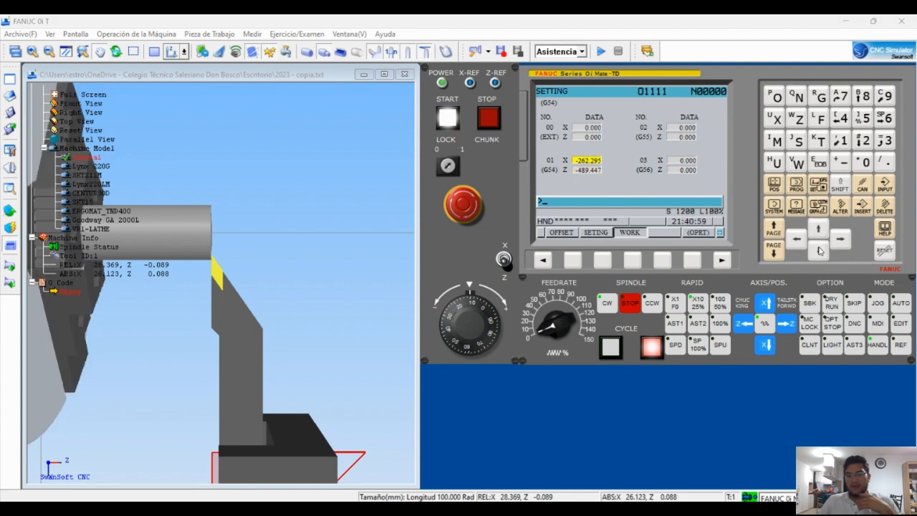
left_click(820, 249)
left_click(818, 229)
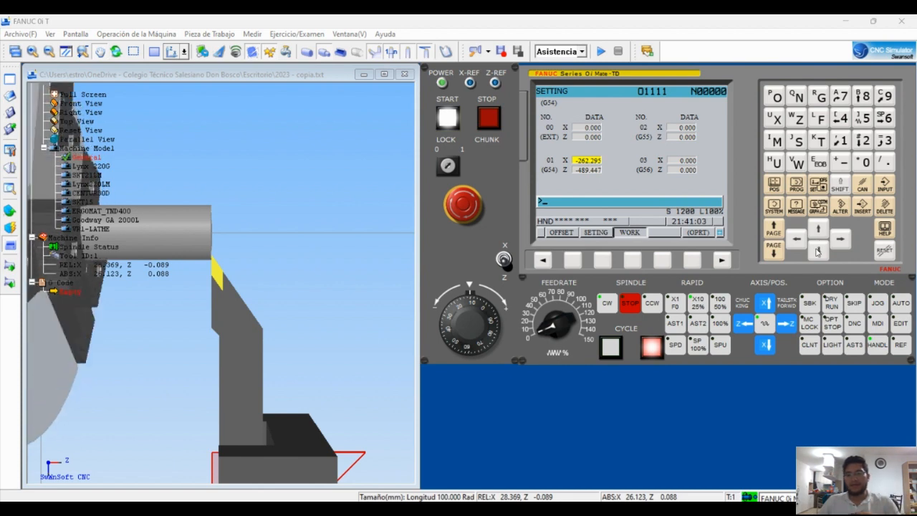
left_click(817, 250)
left_click(795, 119)
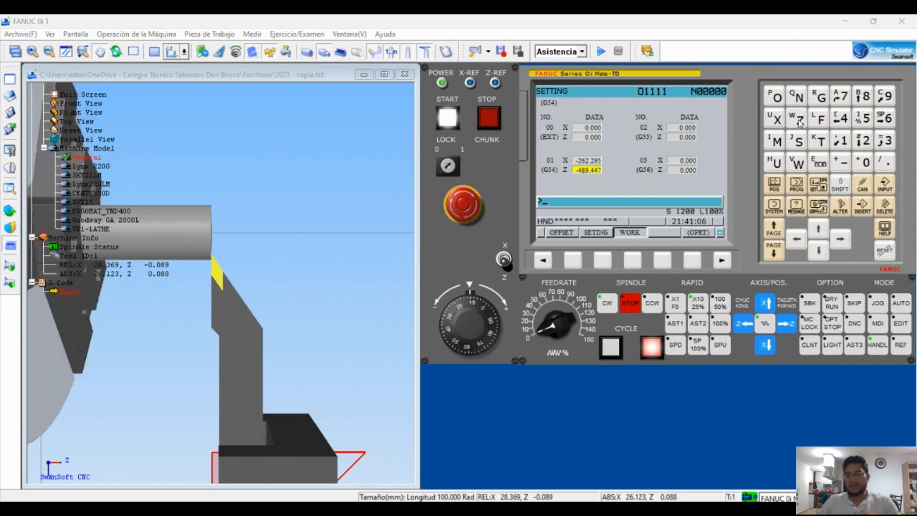
left_click(864, 162)
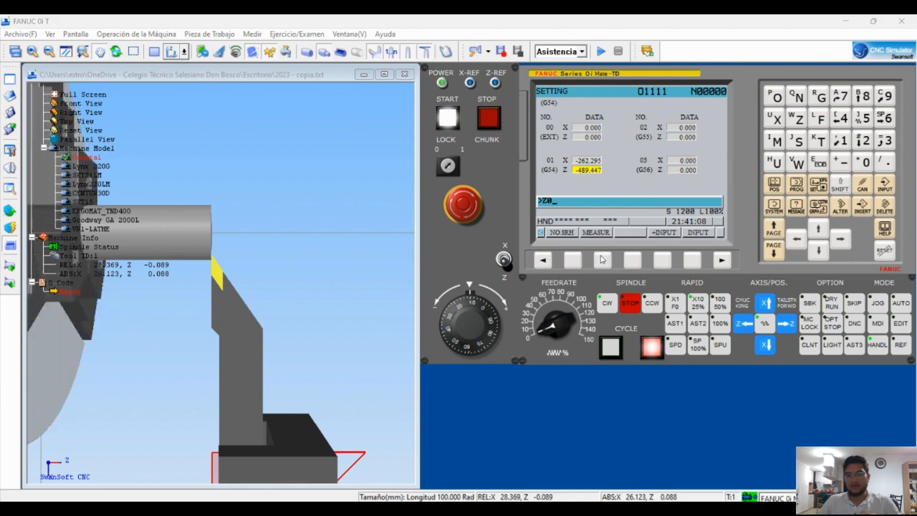
left_click(602, 260)
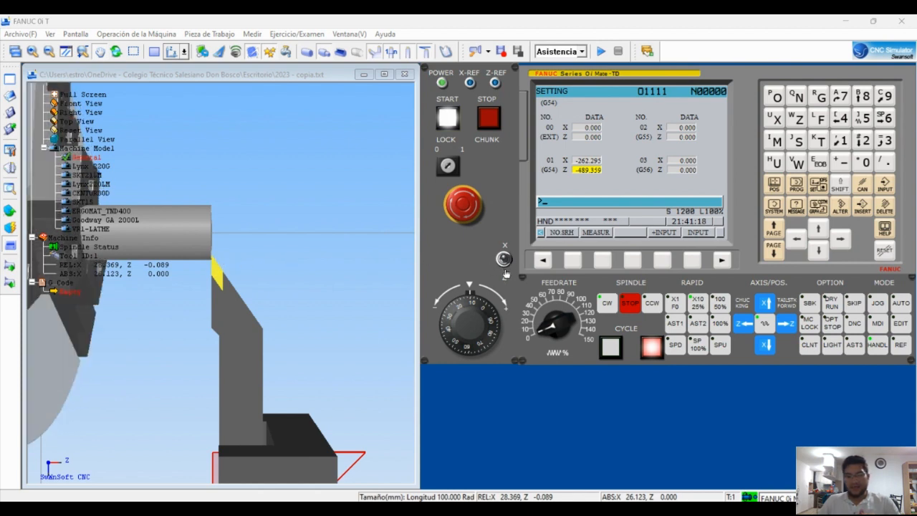
Back the tool off the face to Z 7.000 with the handwheel, raising the increment to X100, and stop the spindle
scroll(489, 308, "up", 20)
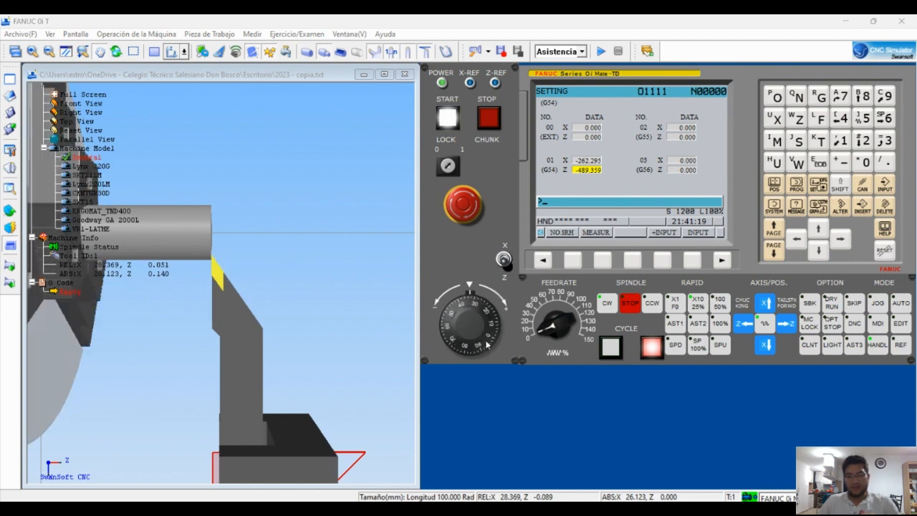
scroll(498, 317, "up", 3)
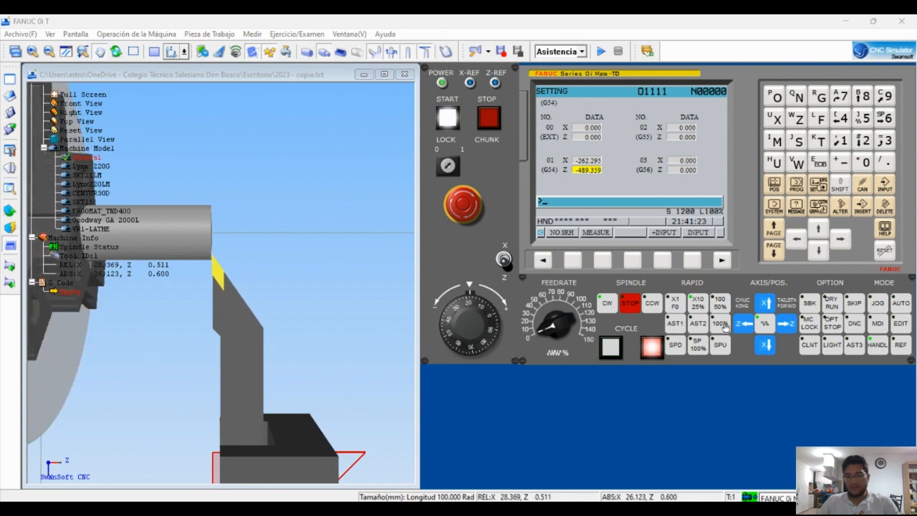
scroll(467, 308, "up", 20)
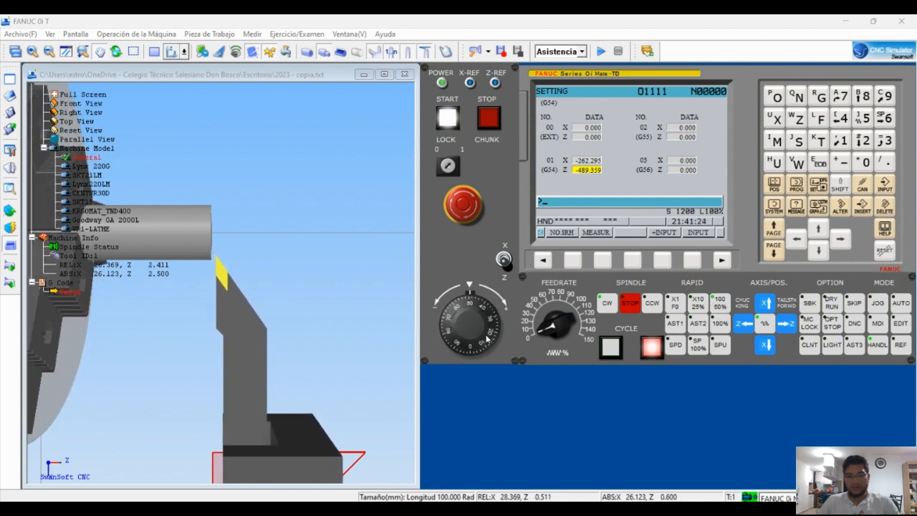
scroll(469, 305, "up", 8)
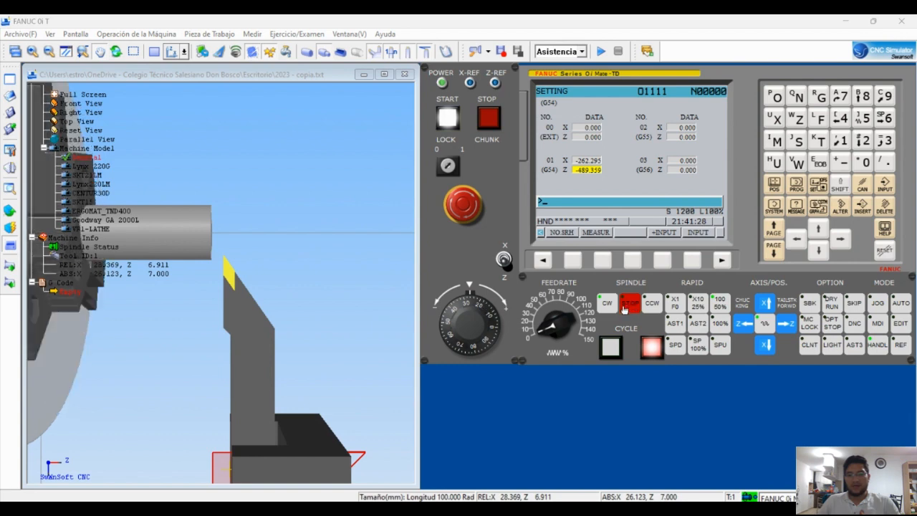
left_click(628, 303)
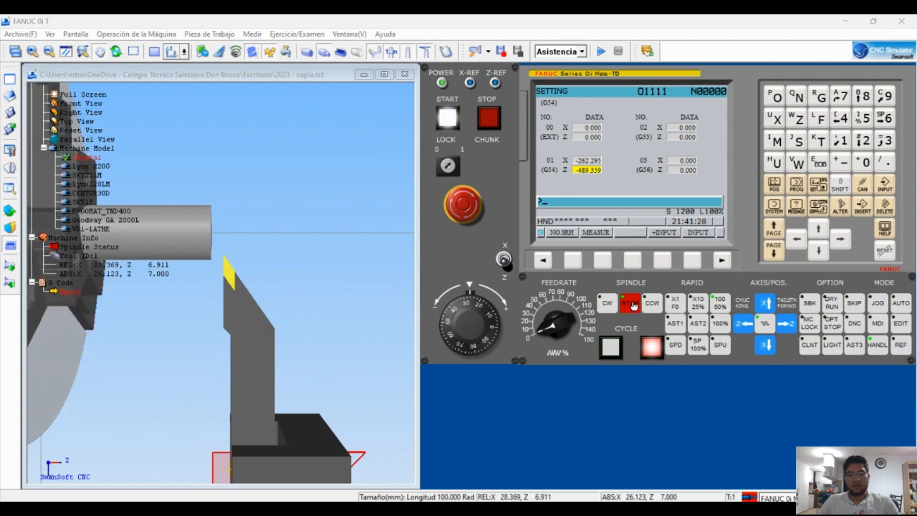
Open the workpiece measuring view and measure the diameter at the edge of the tool's cut on the front face
left_click(258, 36)
left_click(298, 93)
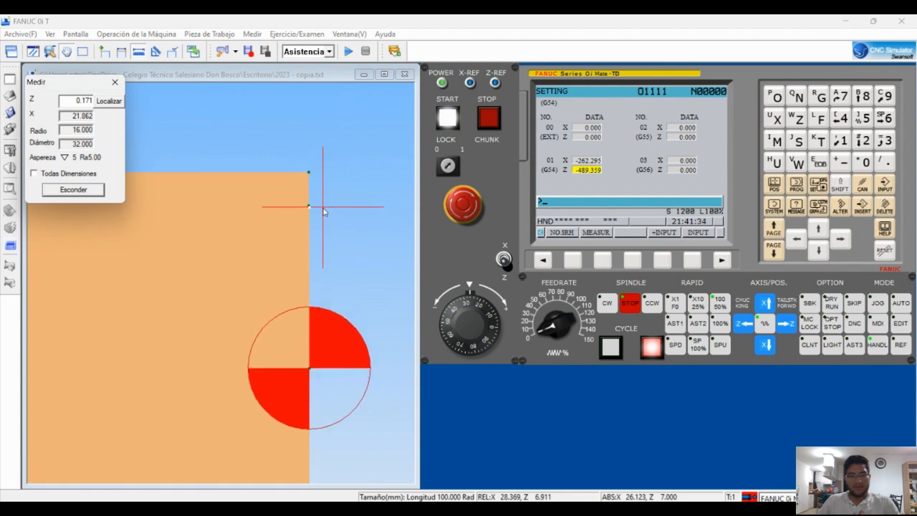
scroll(315, 211, "up", 5)
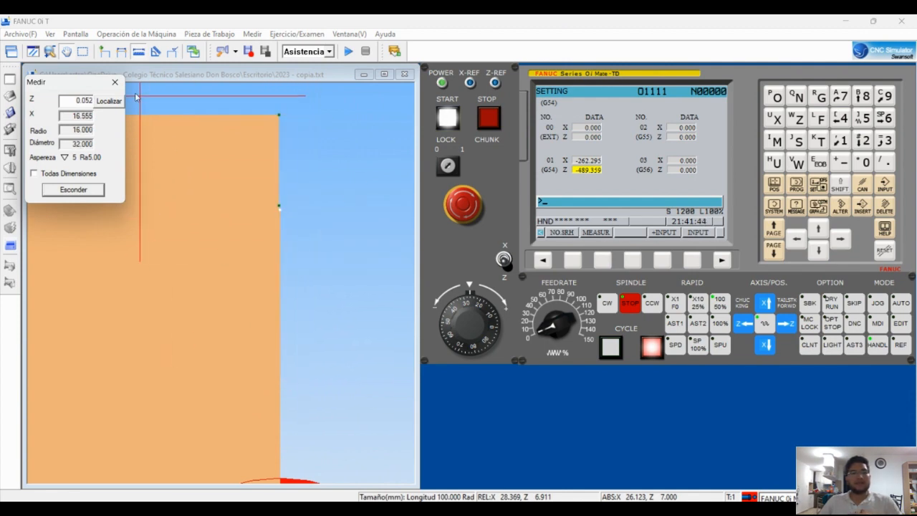
left_click(280, 118)
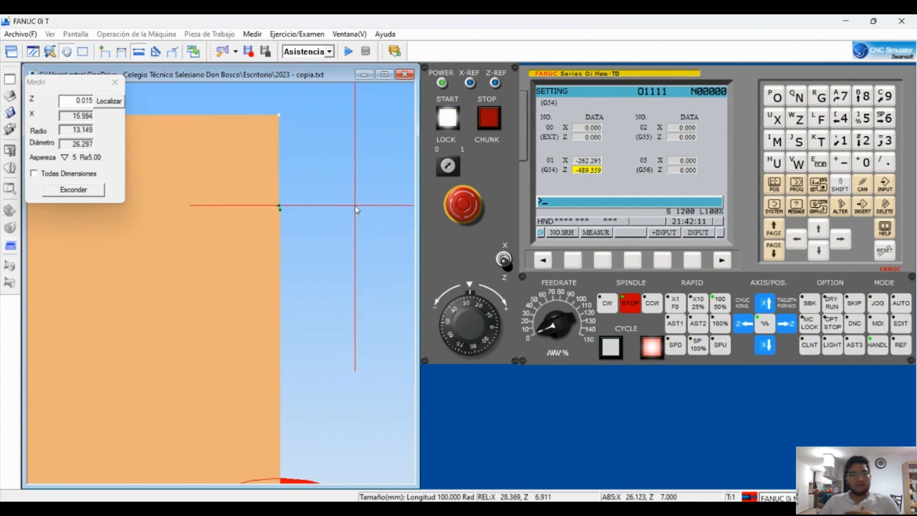
scroll(358, 209, "down", 1)
scroll(358, 209, "down", 4)
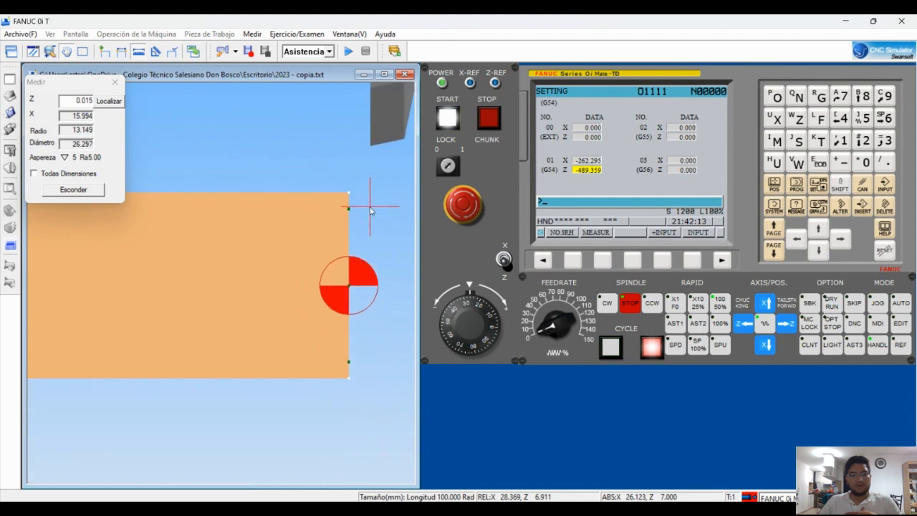
scroll(367, 210, "up", 5)
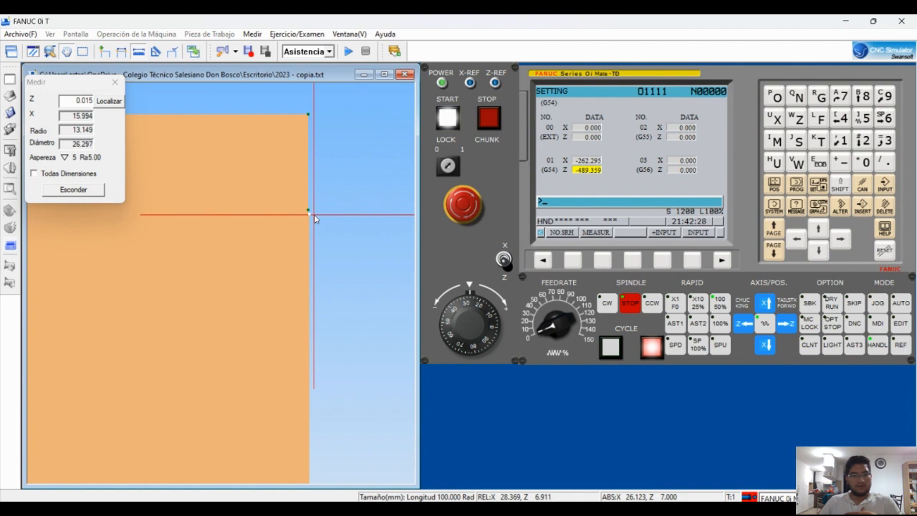
left_click(314, 206)
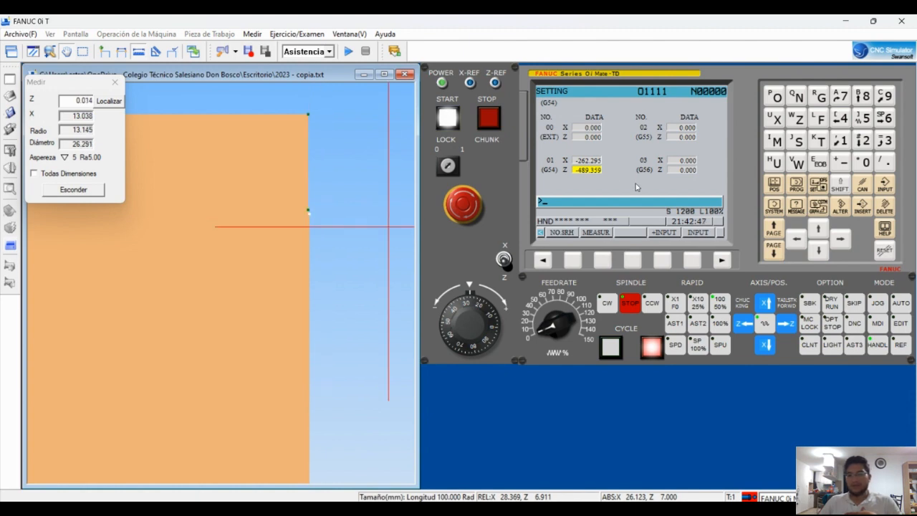
Select the X value of the G54 work offset
left_click(821, 231)
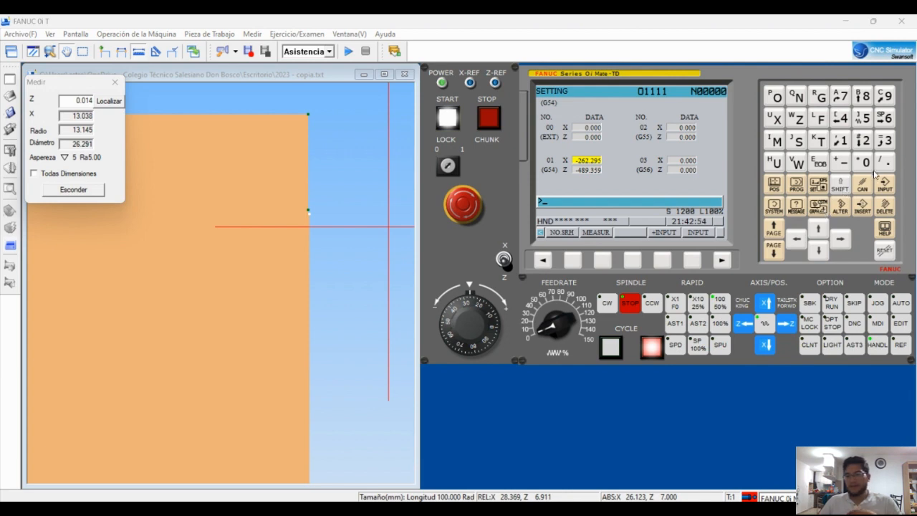
left_click(865, 142)
left_click(886, 119)
left_click(885, 162)
left_click(885, 140)
left_click(862, 96)
left_click(866, 119)
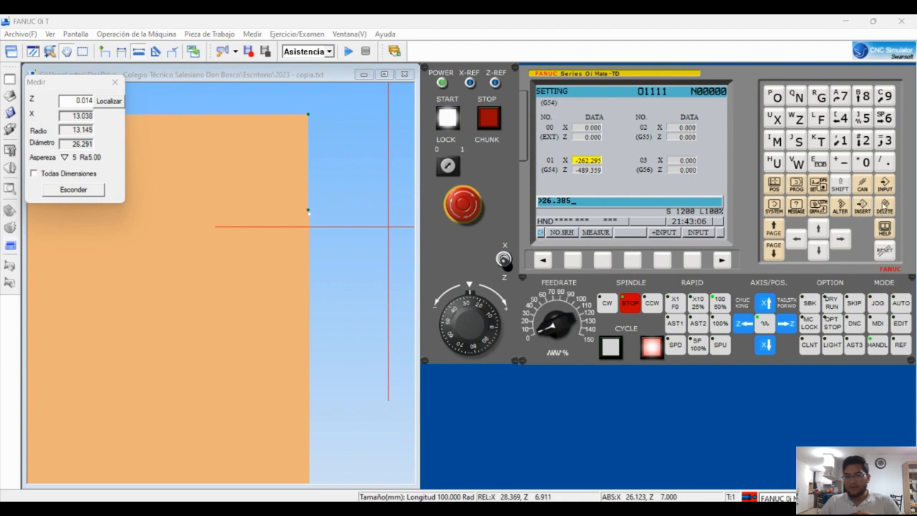
left_click(865, 189)
left_click(865, 189)
left_click(865, 189)
Set the G54 X offset by measuring X26.385
left_click(774, 118)
left_click(865, 141)
left_click(882, 122)
left_click(885, 143)
left_click(863, 96)
left_click(866, 119)
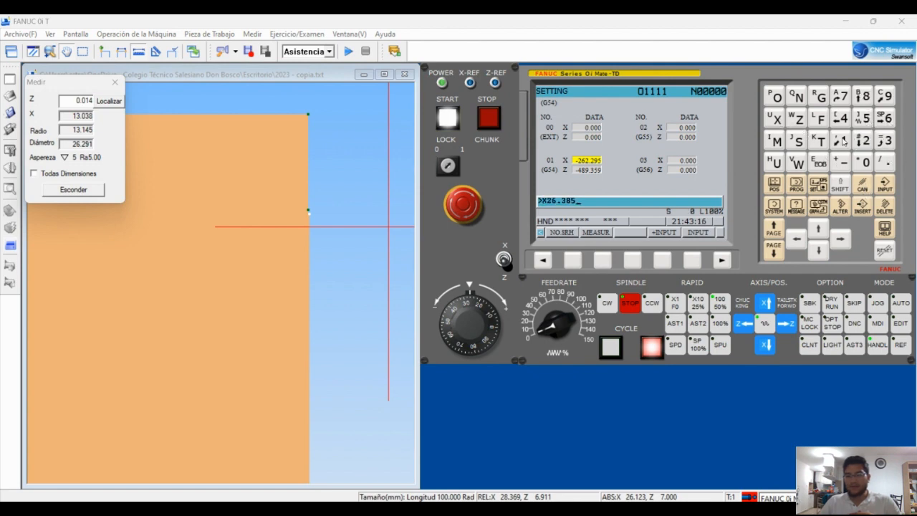
left_click(600, 259)
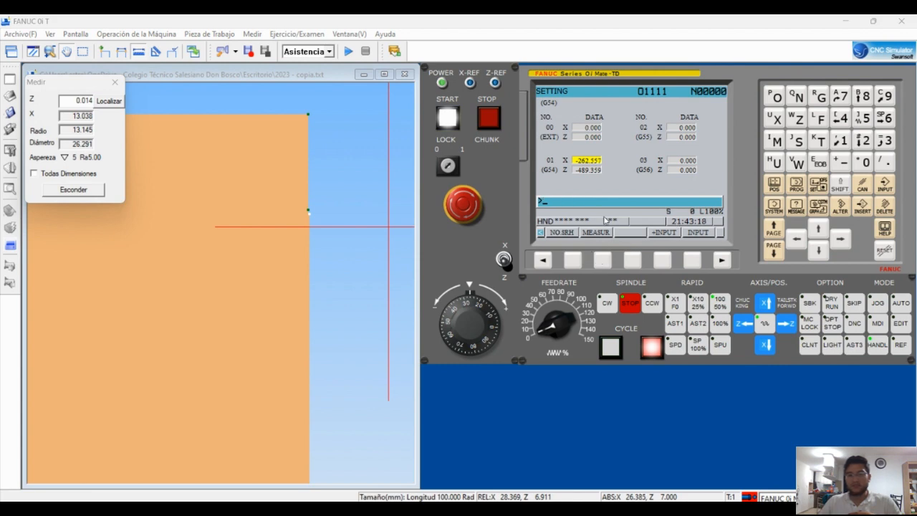
Exit the workpiece measuring mode and return to the machine view
scroll(384, 243, "down", 10)
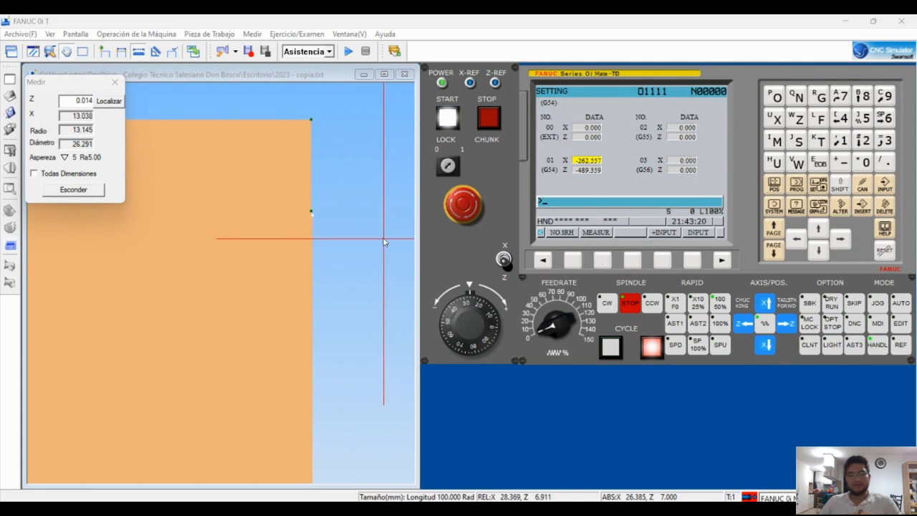
scroll(326, 215, "down", 6)
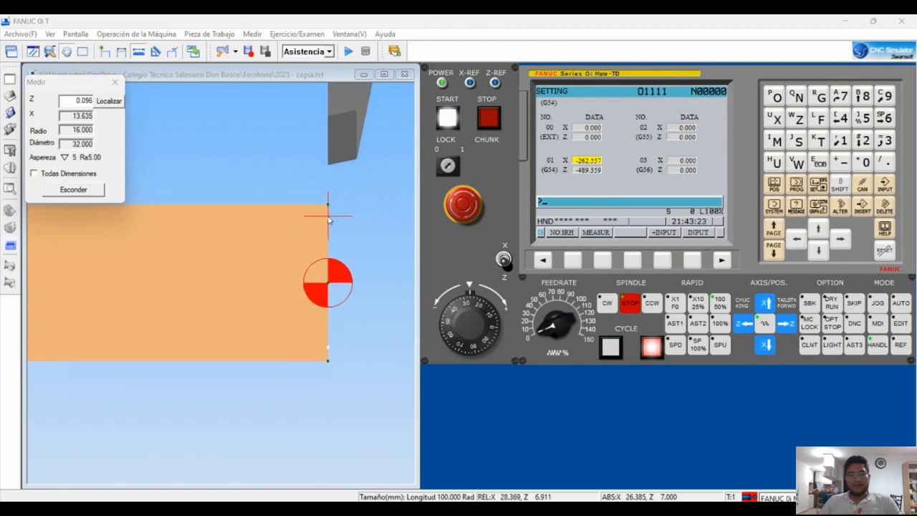
left_click(254, 35)
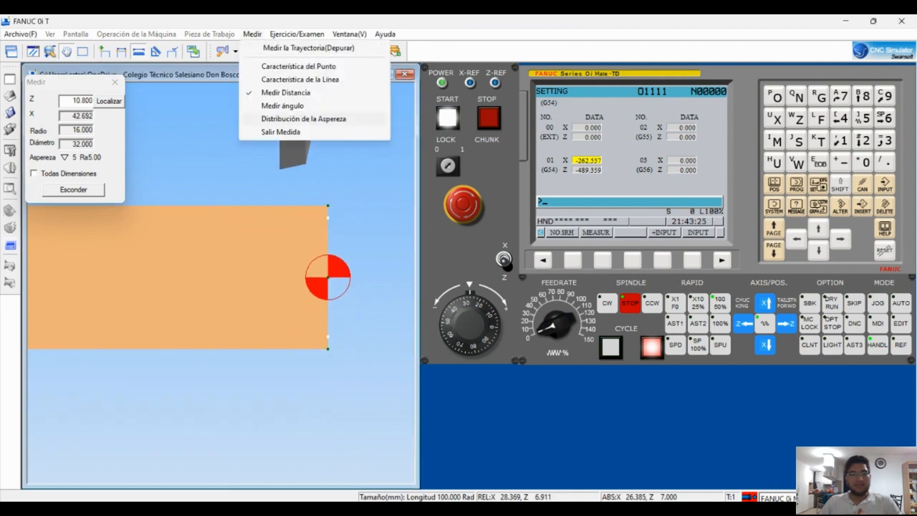
left_click(280, 131)
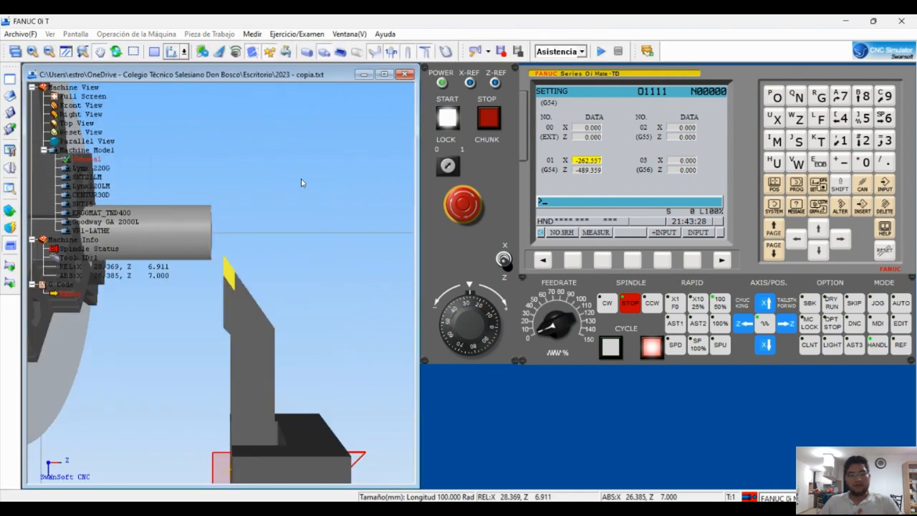
scroll(248, 196, "down", 4)
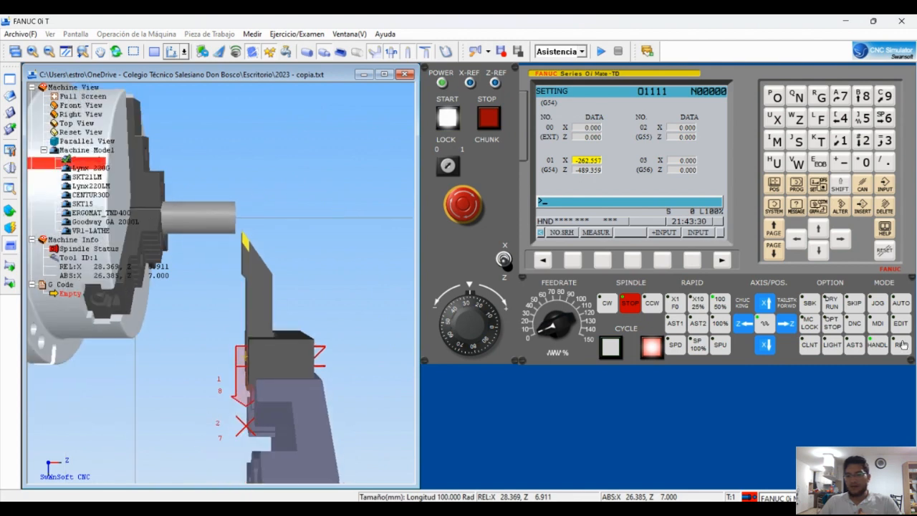
Home the Z and X axes in reference mode, moving the turret away from the workpiece
left_click(903, 344)
left_click(789, 327)
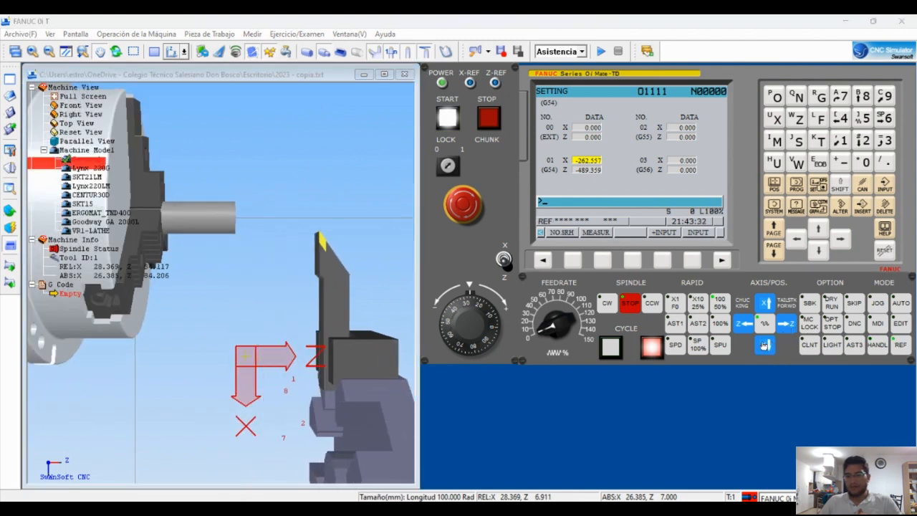
left_click(764, 345)
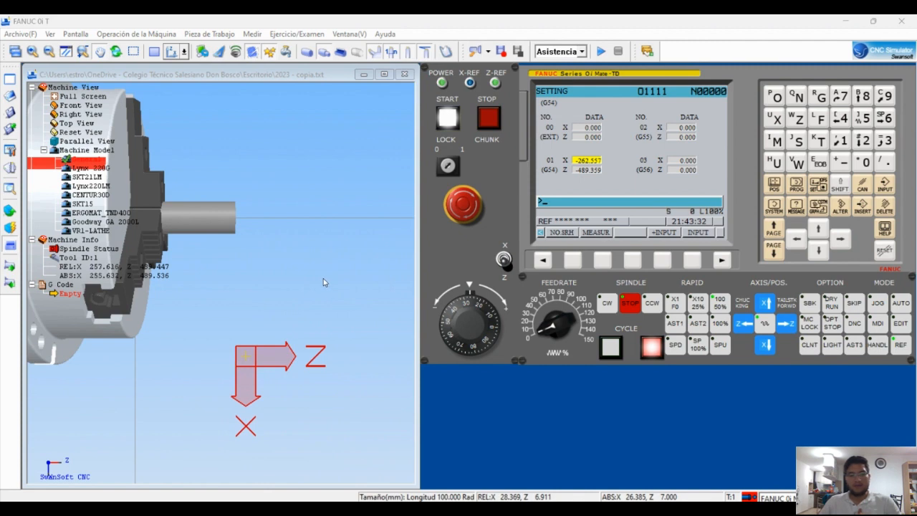
scroll(323, 282, "down", 5)
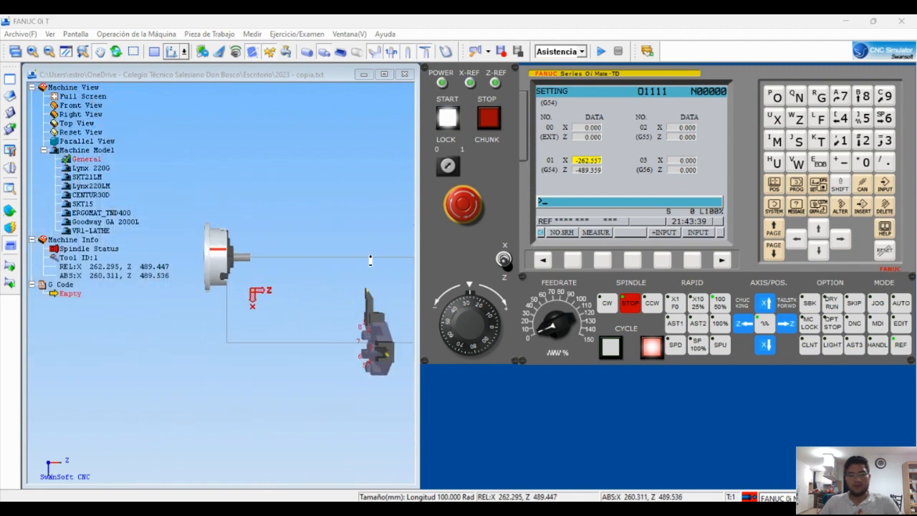
scroll(370, 260, "up", 1)
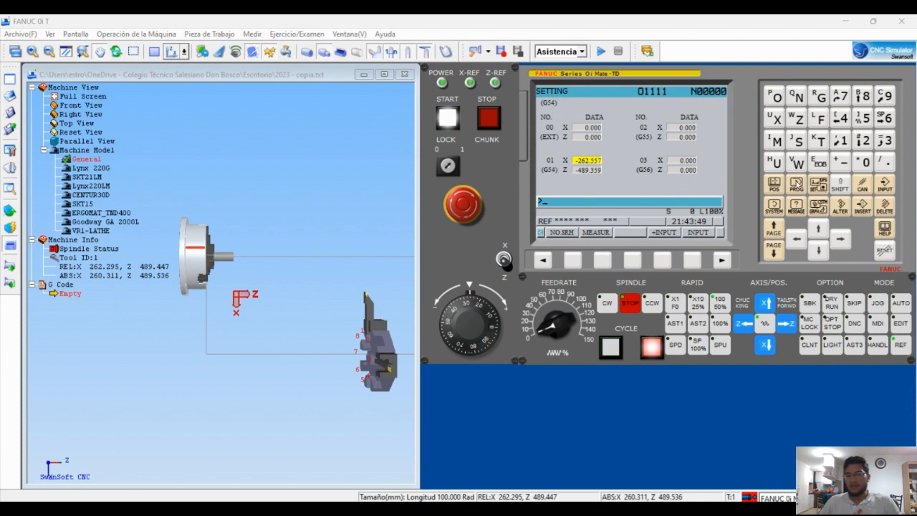
Insert the block G00 X32 Z1 as an MDI program to test the G54 work zero
left_click(796, 185)
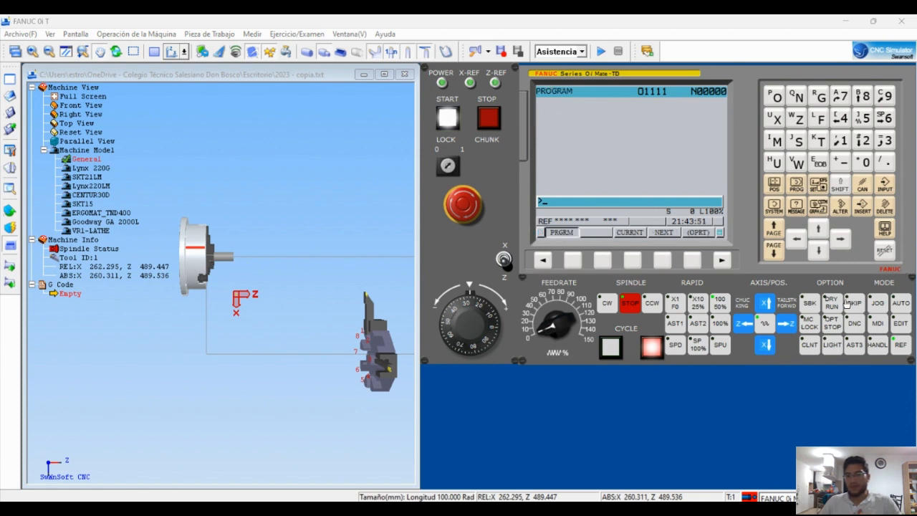
left_click(877, 323)
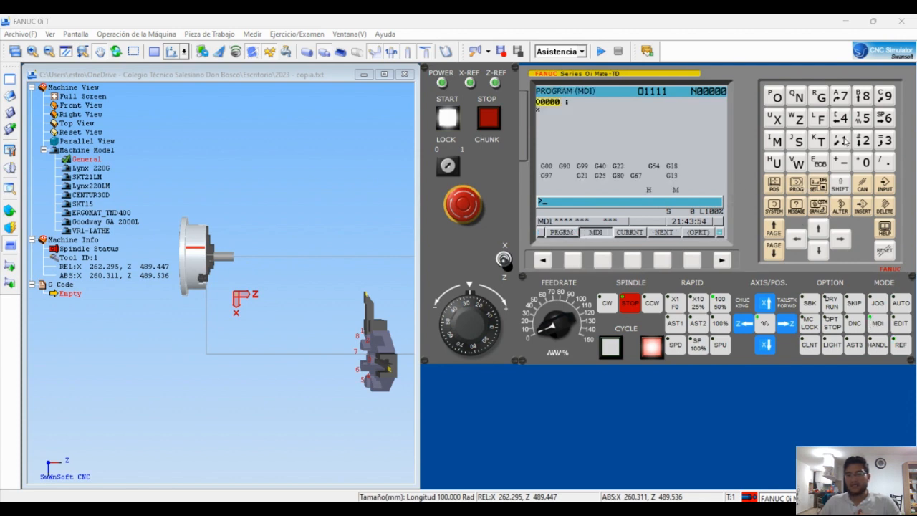
left_click(823, 98)
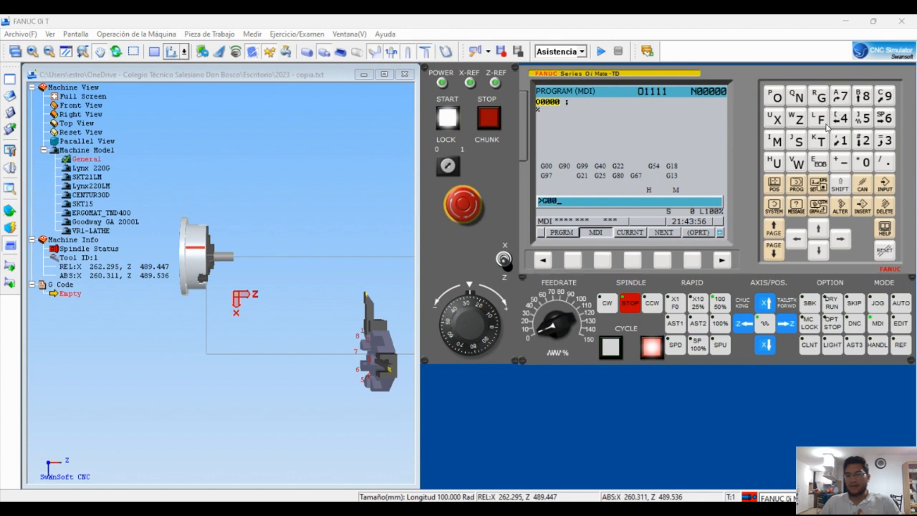
left_click(774, 118)
left_click(885, 140)
left_click(863, 140)
left_click(796, 121)
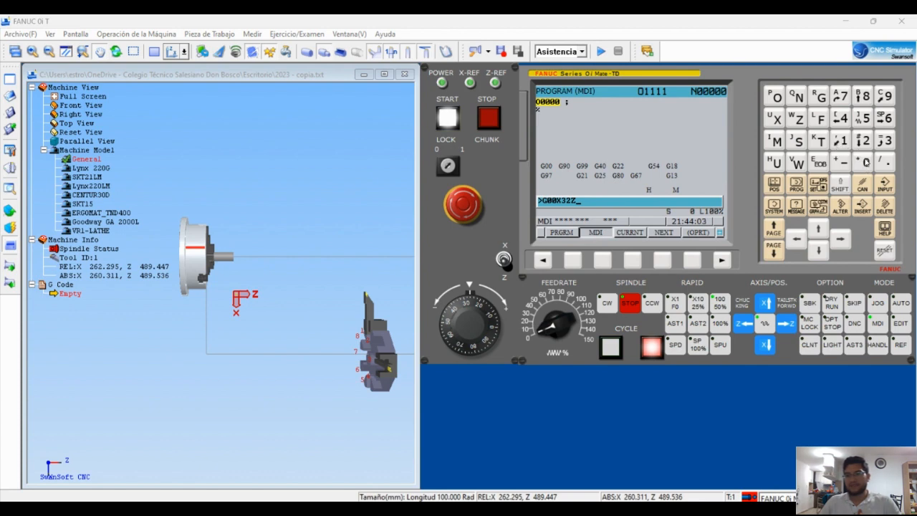
left_click(842, 142)
left_click(818, 162)
left_click(861, 207)
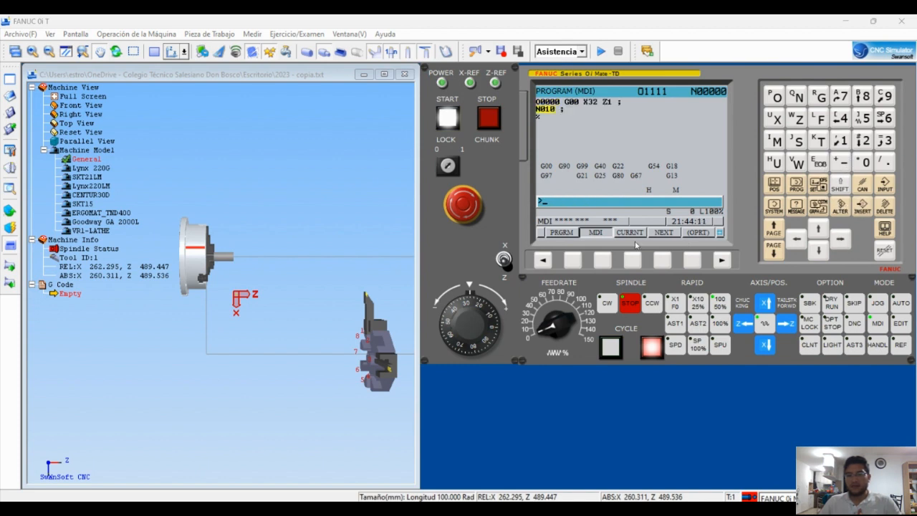
Run the MDI positioning block and inspect the tool tip's position at the workpiece's front edge
left_click(609, 348)
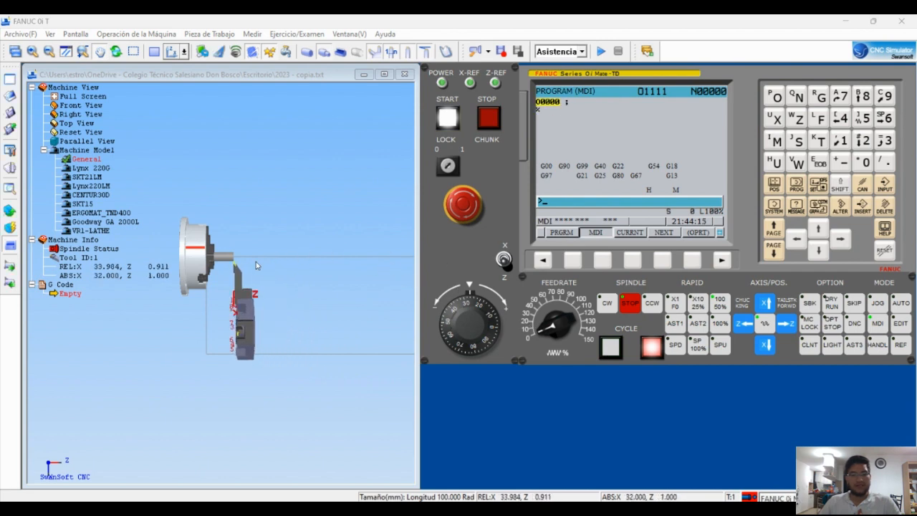
scroll(256, 265, "up", 10)
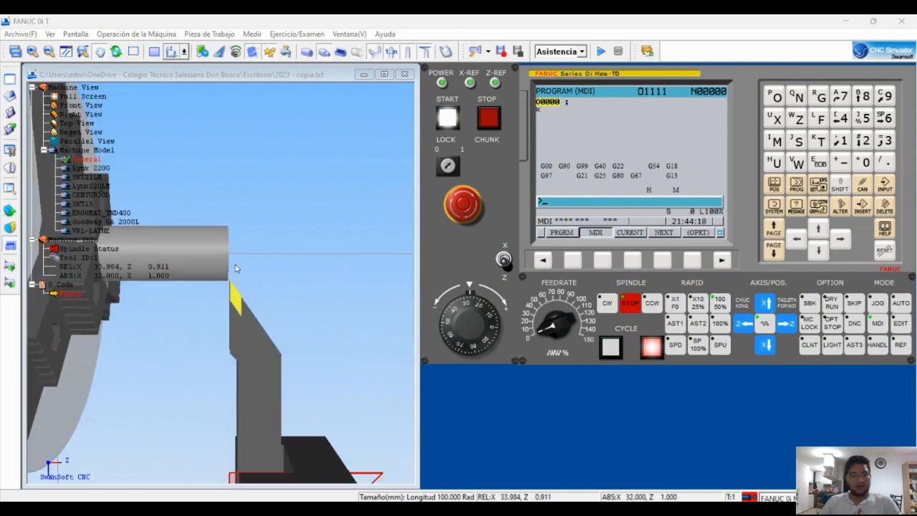
left_click_drag(235, 268, 231, 276)
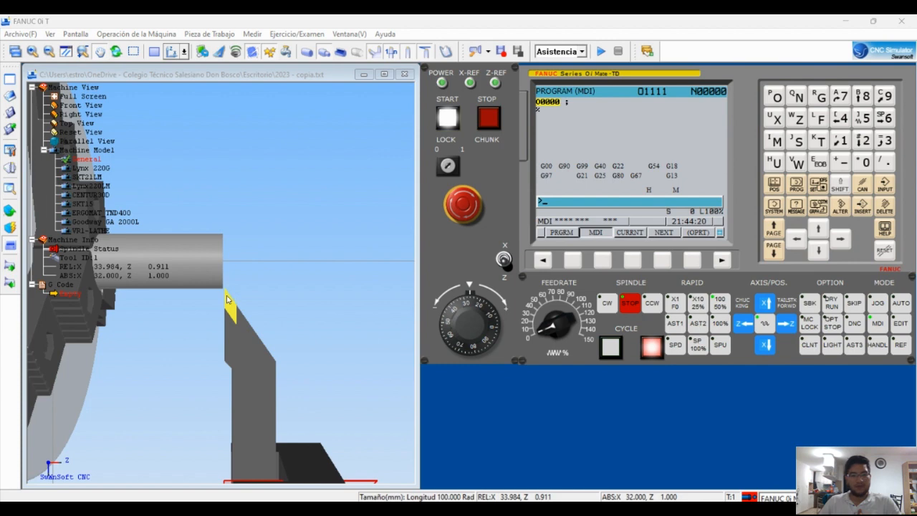
scroll(261, 267, "down", 8)
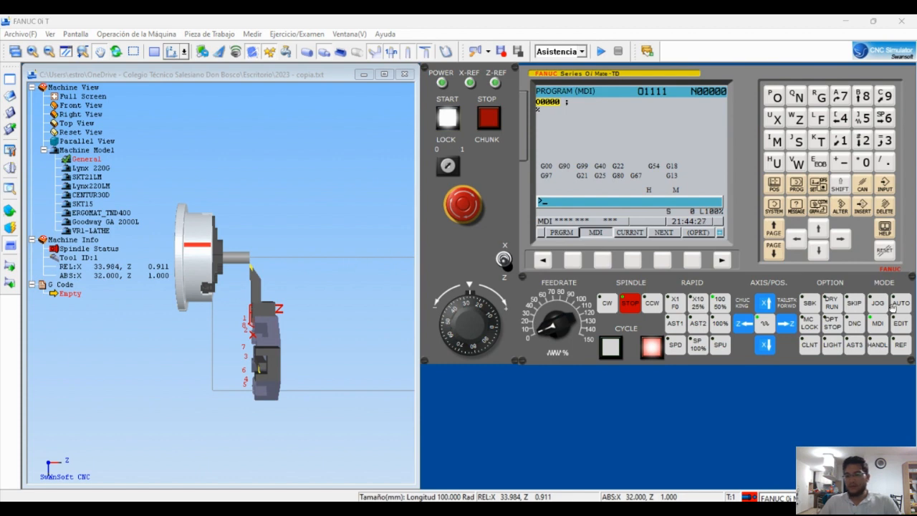
Send the Z and X axes back to the machine reference point for a tool change
left_click(901, 345)
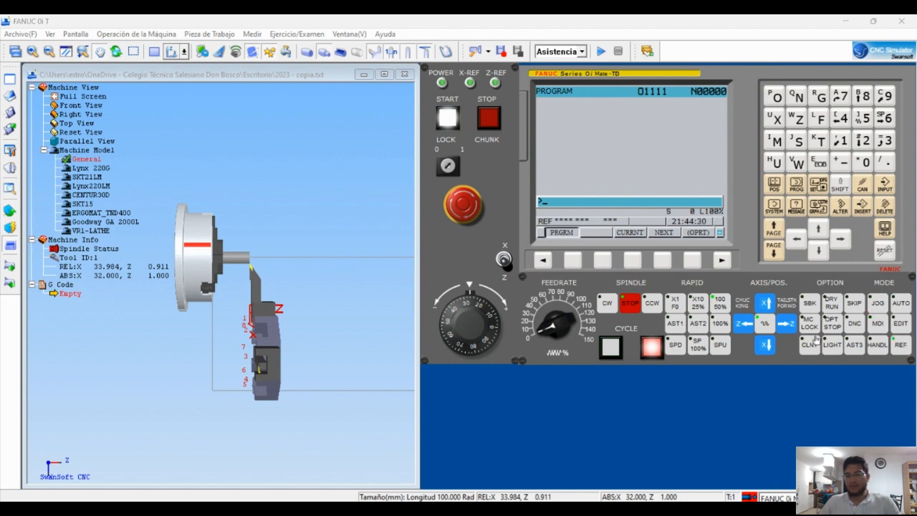
left_click(786, 324)
left_click(765, 345)
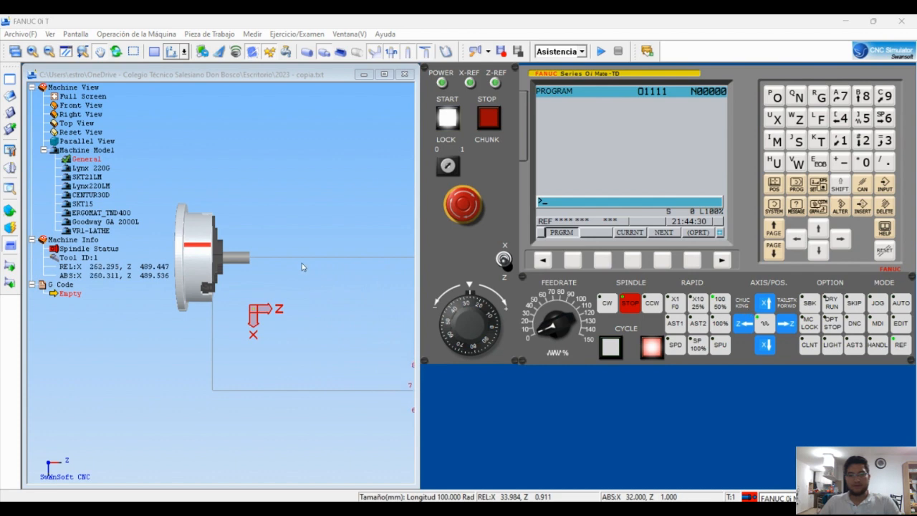
scroll(302, 266, "down", 3)
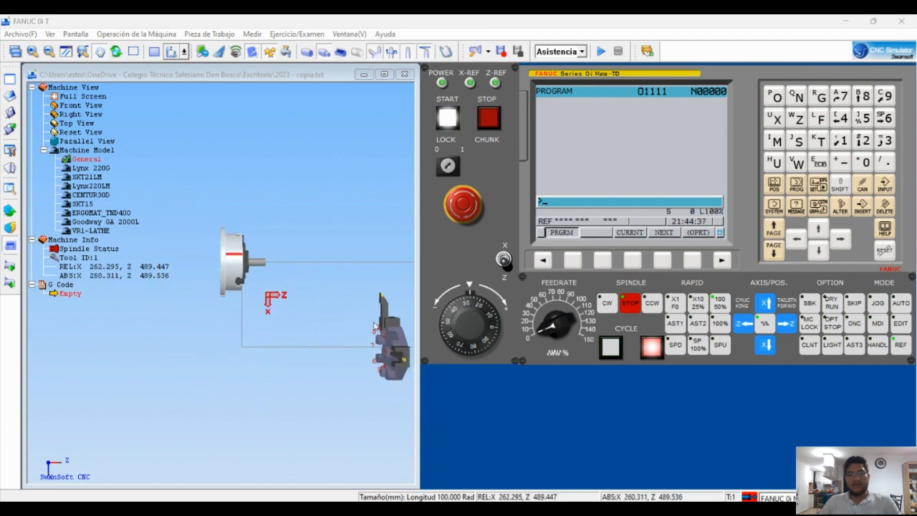
scroll(396, 305, "up", 2)
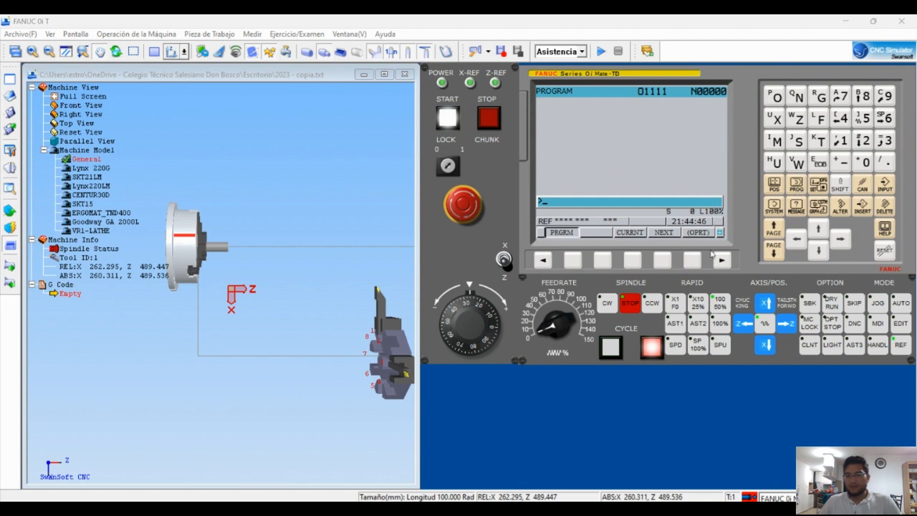
Insert and run the MDI block T0303 to change to tool 3
left_click(878, 324)
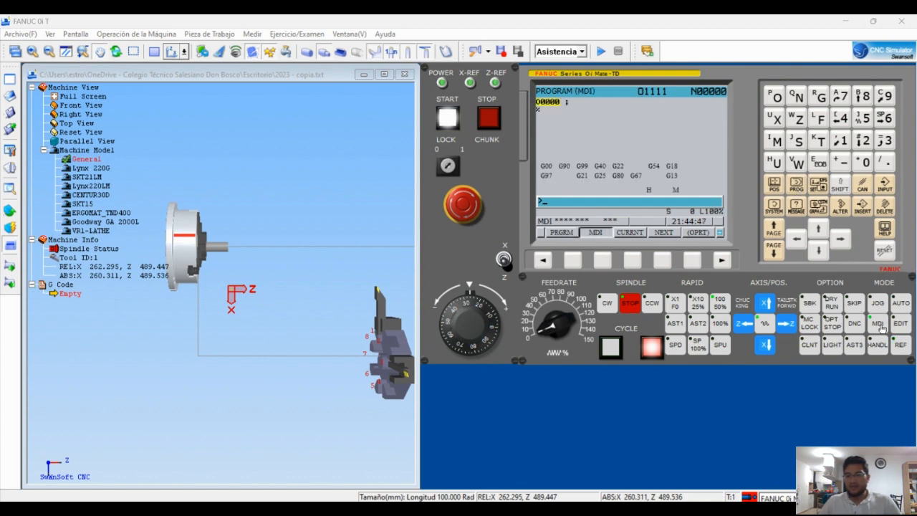
left_click(819, 141)
left_click(865, 163)
left_click(885, 142)
left_click(865, 163)
left_click(885, 142)
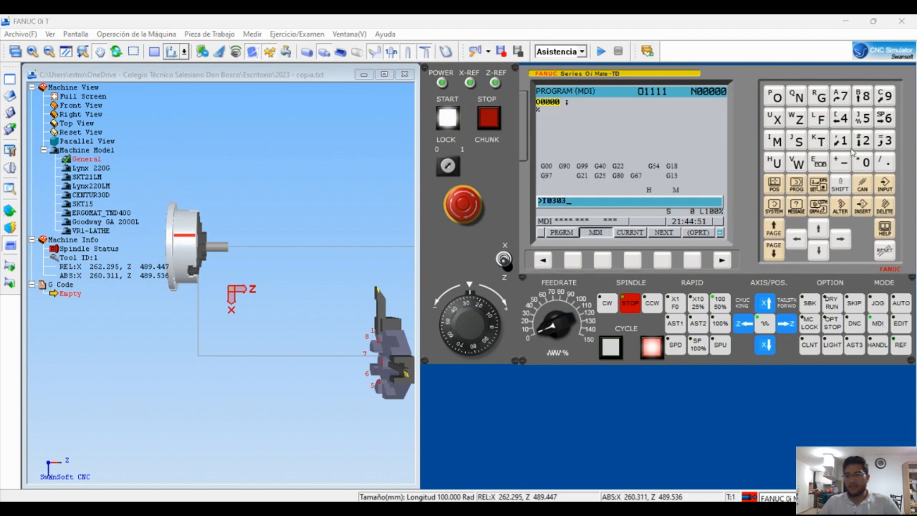
left_click(819, 163)
left_click(863, 207)
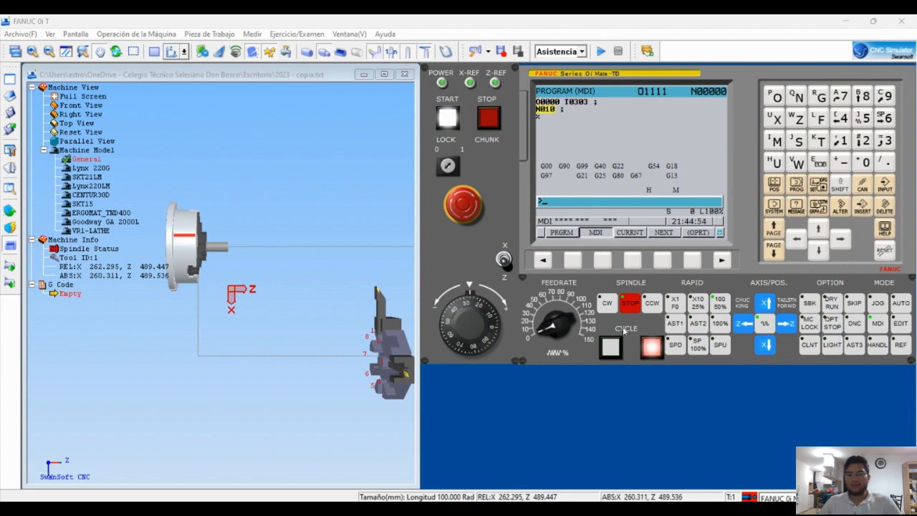
left_click(610, 349)
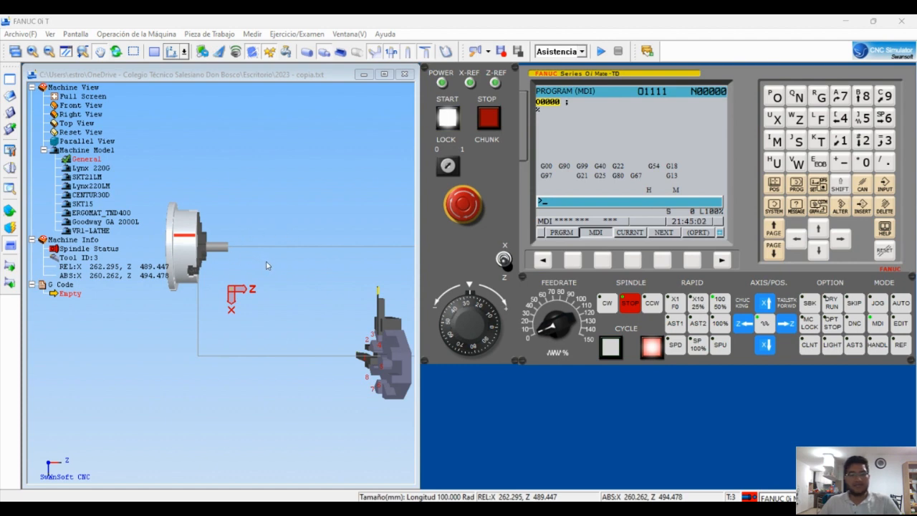
Start the spindle clockwise and jog tool 3 rapidly towards the workpiece to about X 66.5, Z 57.6
left_click(606, 303)
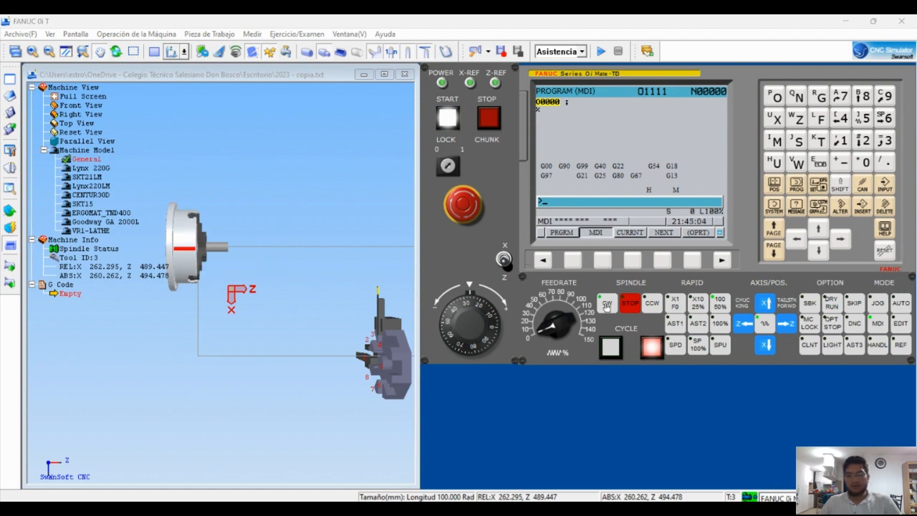
left_click(876, 306)
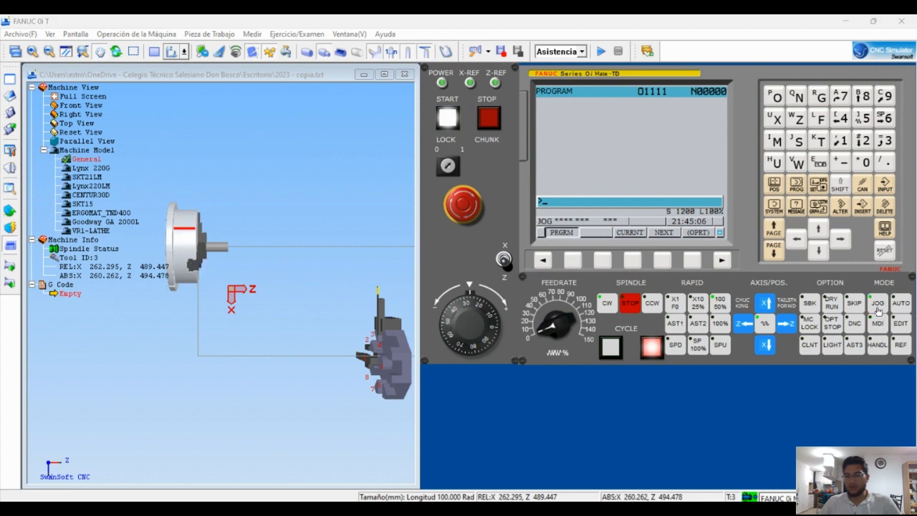
left_click(746, 329)
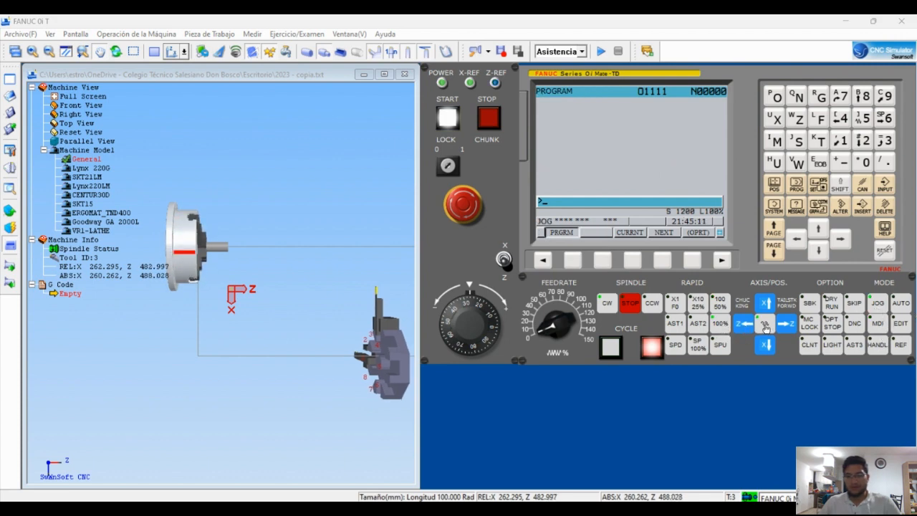
left_click(744, 329)
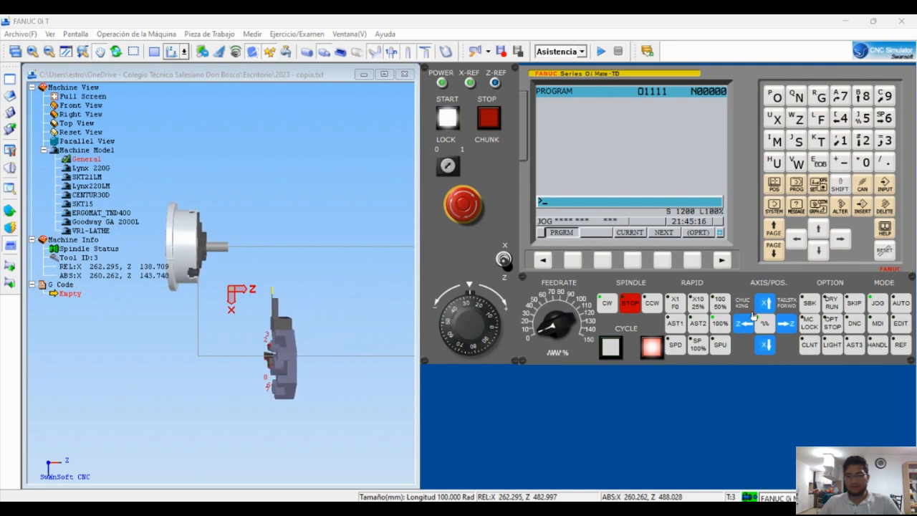
left_click(765, 307)
left_click(745, 322)
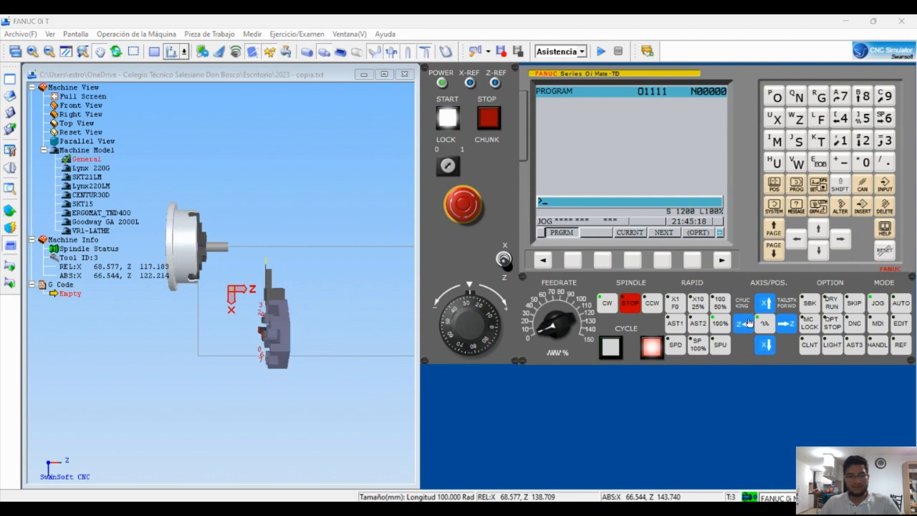
Jog tool 3 at 25% rapid to just in front of the workpiece's face, about Z 1.1 and X 28.8
scroll(228, 246, "down", 1)
scroll(228, 247, "up", 5)
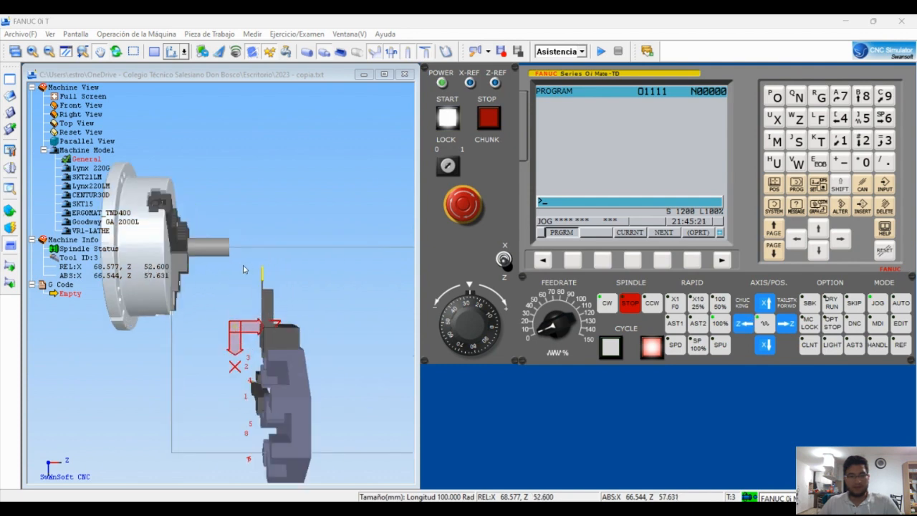
left_click(743, 323)
left_click(742, 323)
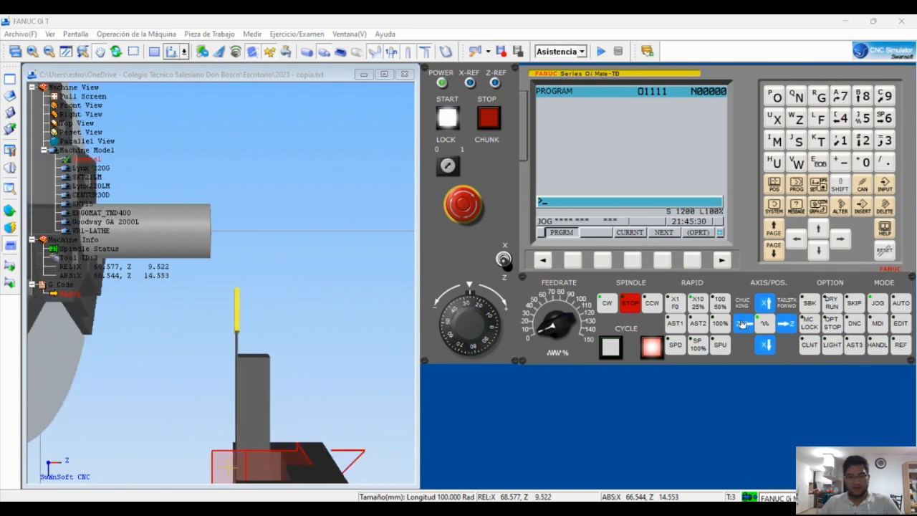
left_click(743, 323)
left_click(744, 325)
left_click(745, 324)
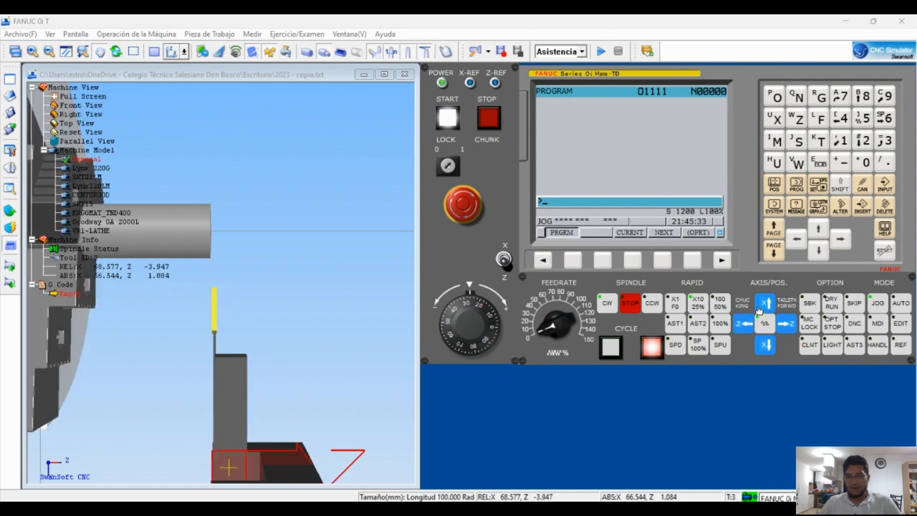
left_click(765, 305)
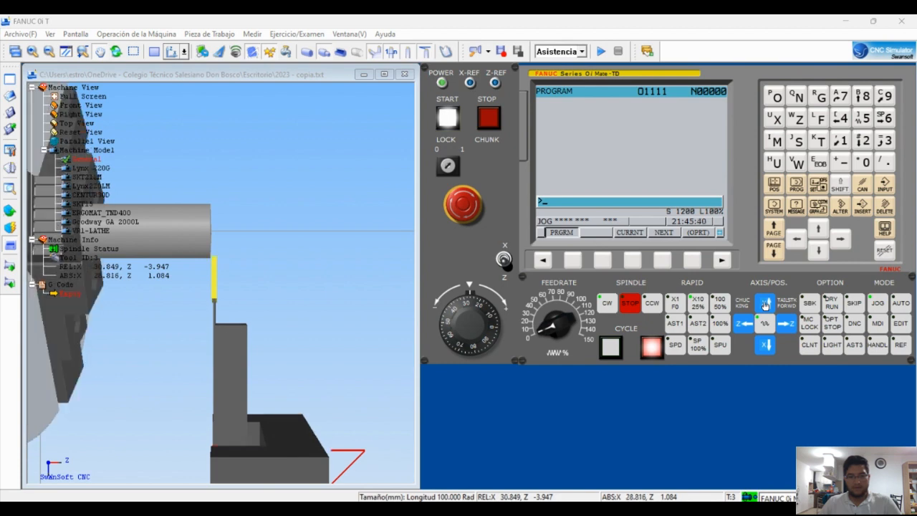
Back tool 3 off in X, handwheel it to about Z 0, and cut into the workpiece's face down to about X 18.6
left_click(766, 344)
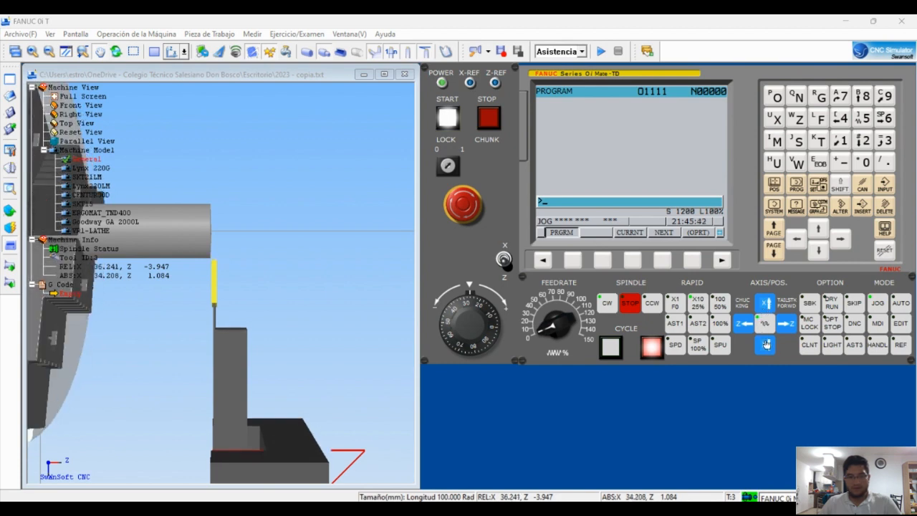
left_click(877, 344)
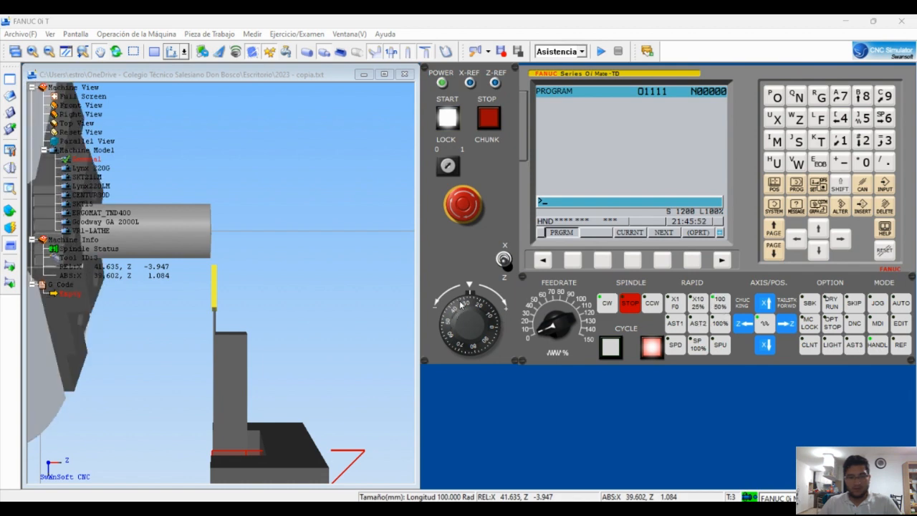
left_click_drag(460, 301, 451, 312)
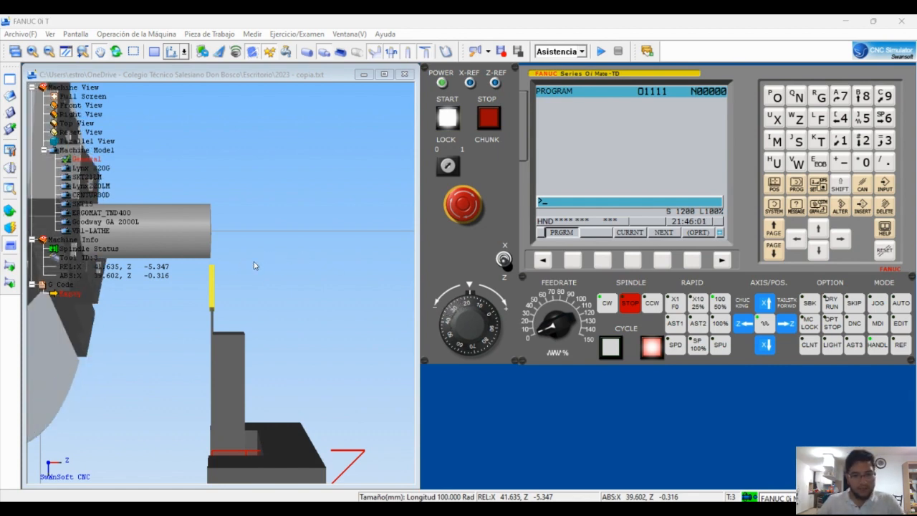
left_click_drag(464, 306, 475, 306)
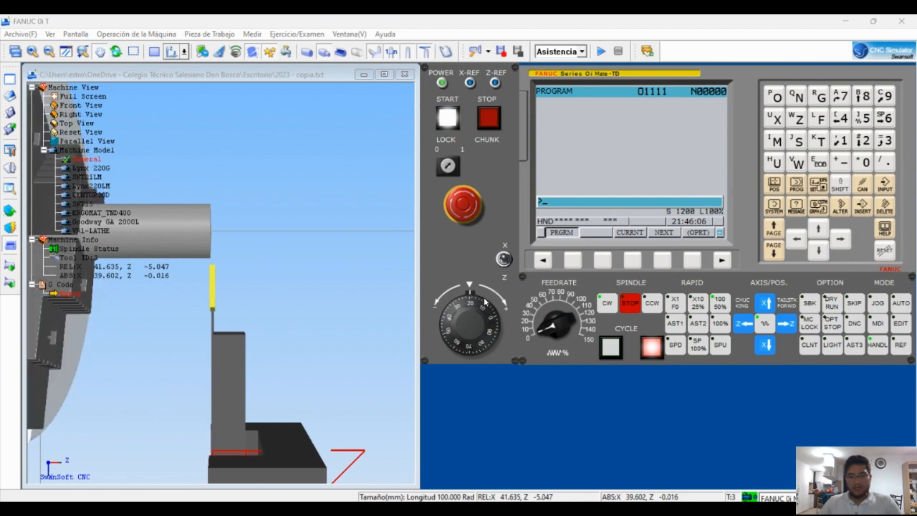
left_click_drag(484, 302, 445, 336)
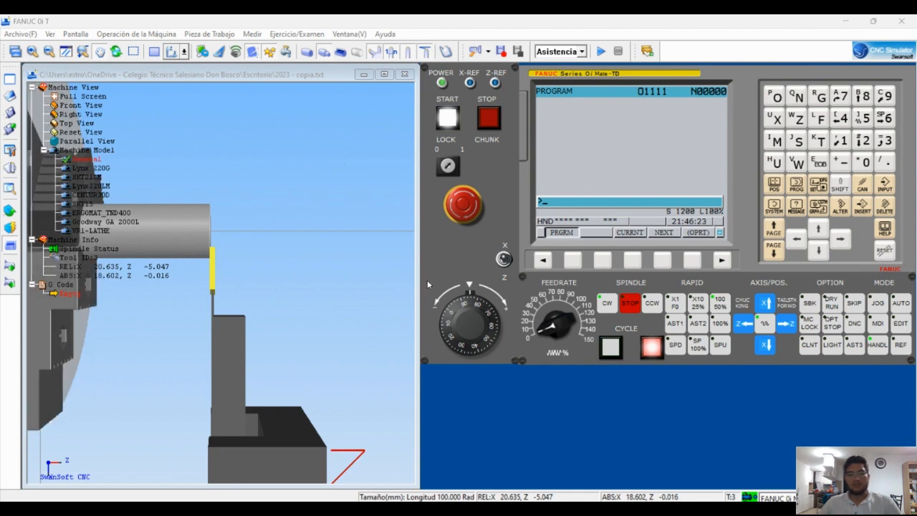
In the geometry offset table, set the Z offset of tool 3 (G 003) by measuring with Z0
left_click(818, 186)
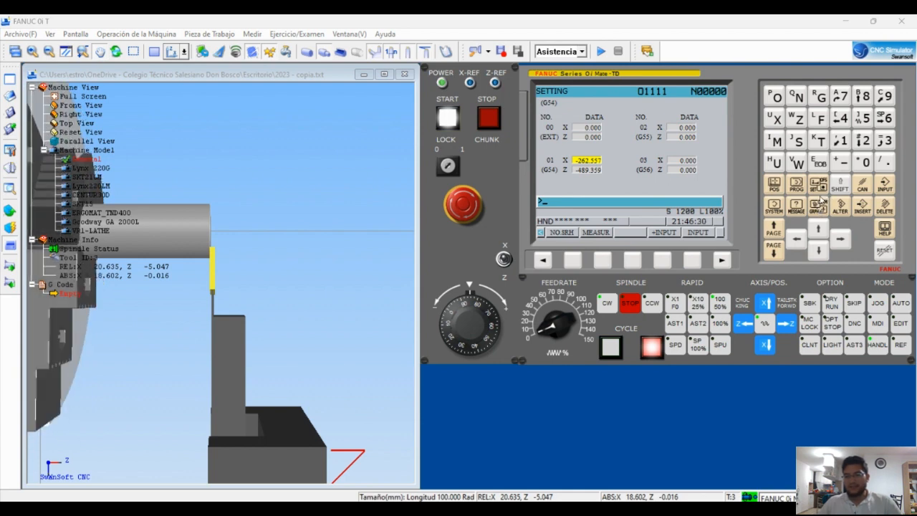
left_click(544, 261)
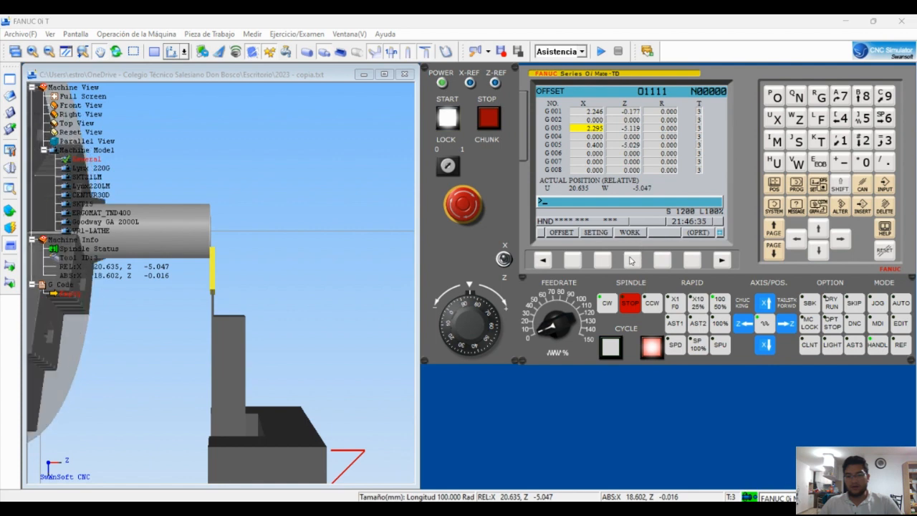
left_click(572, 260)
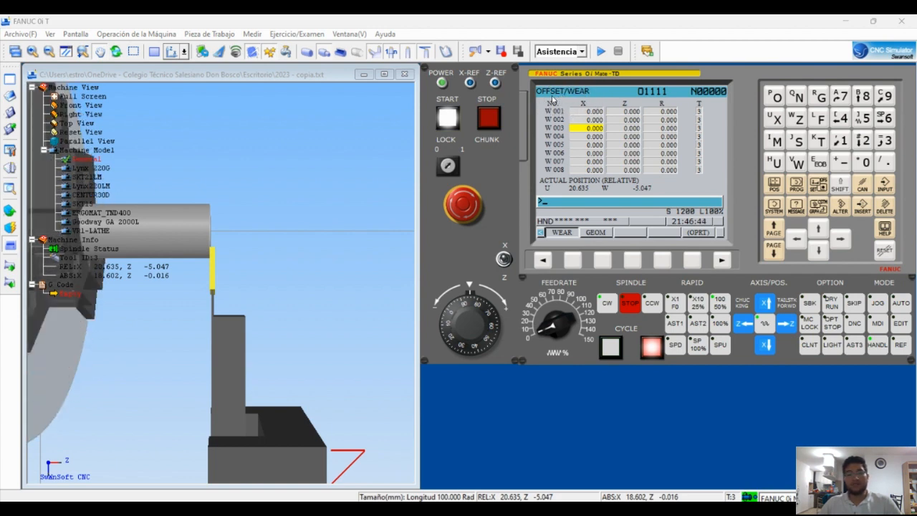
left_click(601, 261)
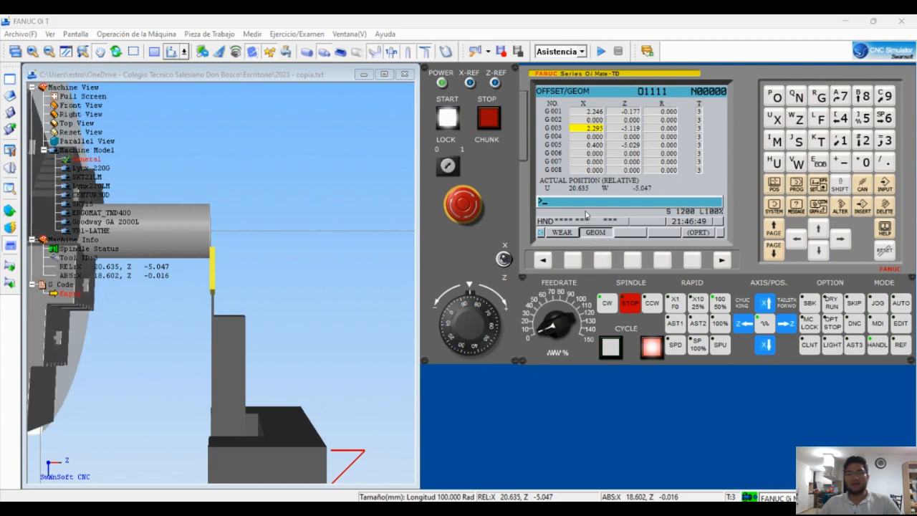
left_click(819, 228)
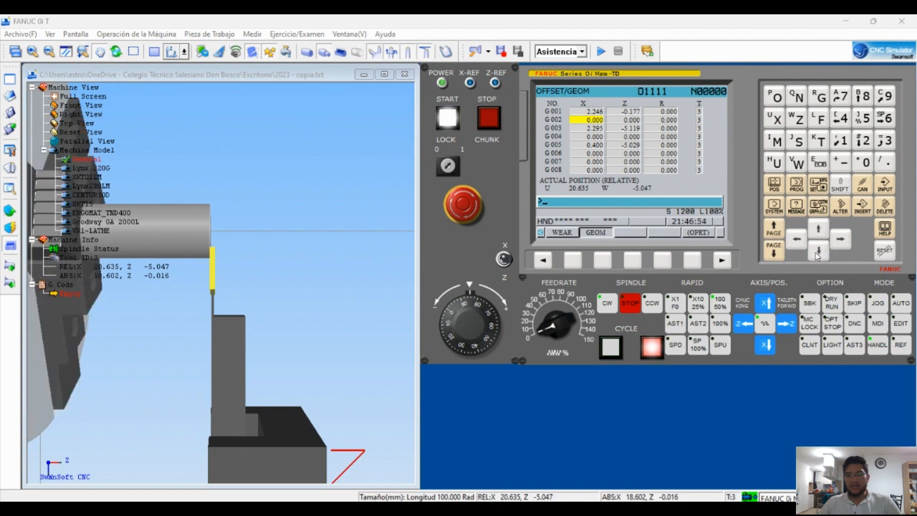
left_click(817, 253)
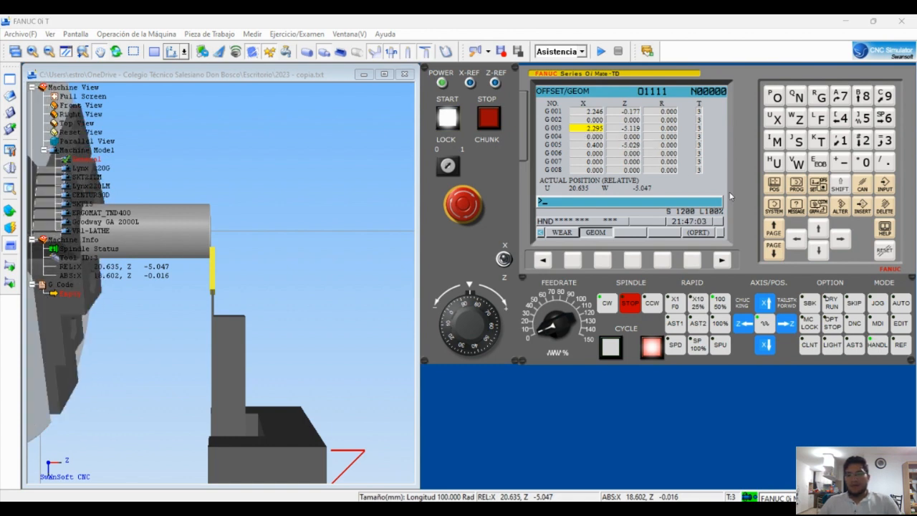
left_click(839, 239)
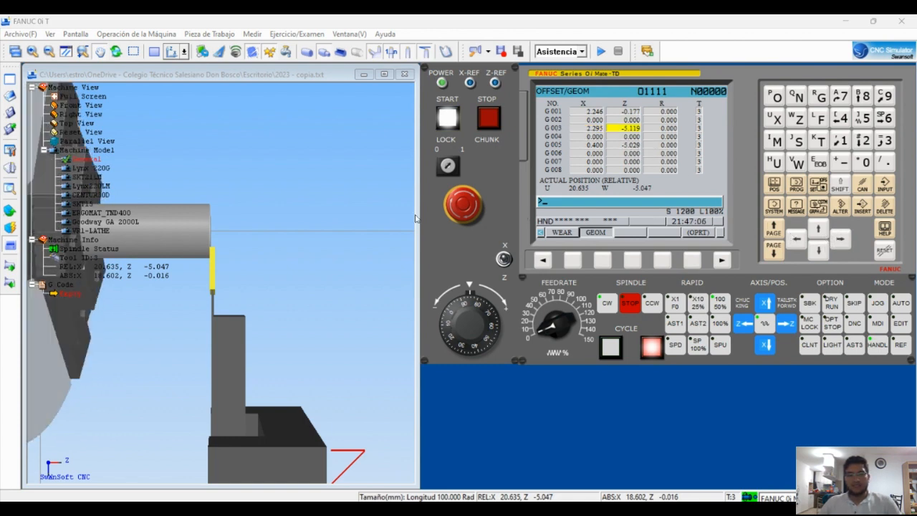
left_click(801, 120)
left_click(865, 163)
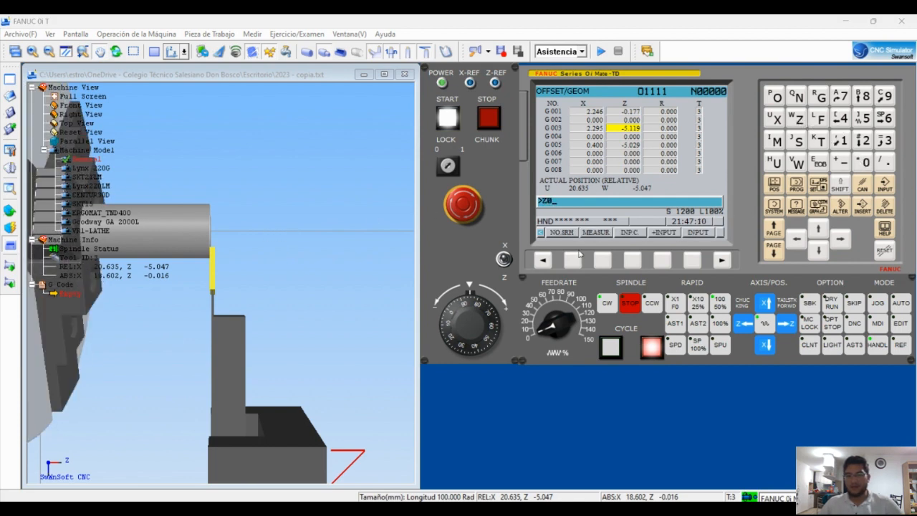
left_click(600, 260)
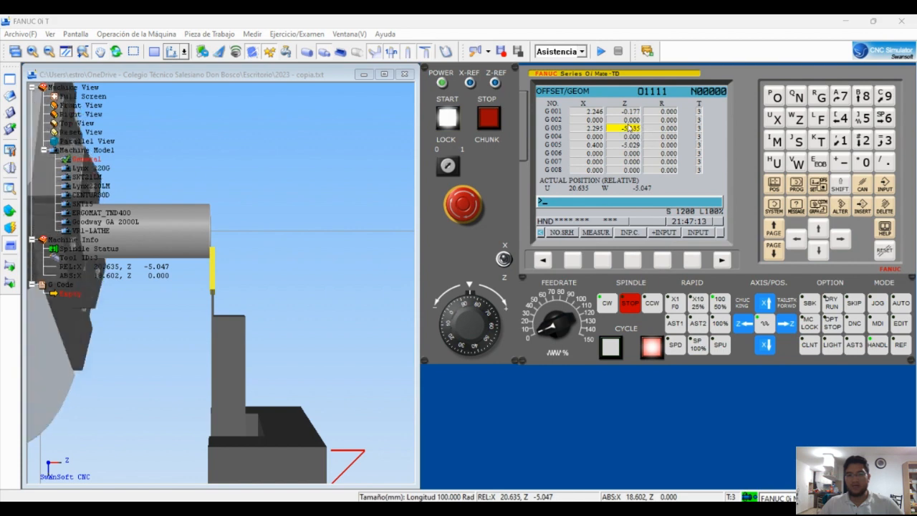
Withdraw tool 3 along Z to 11.000 at 100% handwheel rate with the G 003 X offset selected, and stop the spindle
left_click(795, 240)
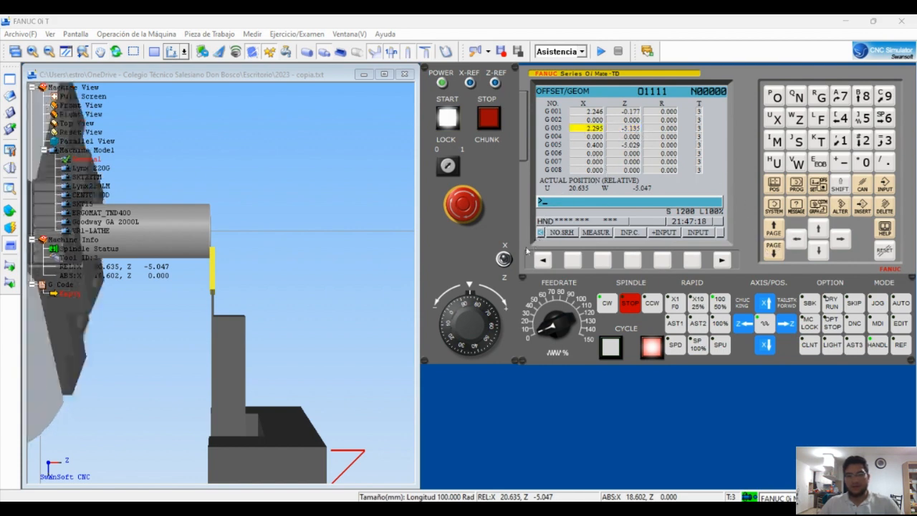
left_click(717, 323)
left_click_drag(484, 310, 496, 327)
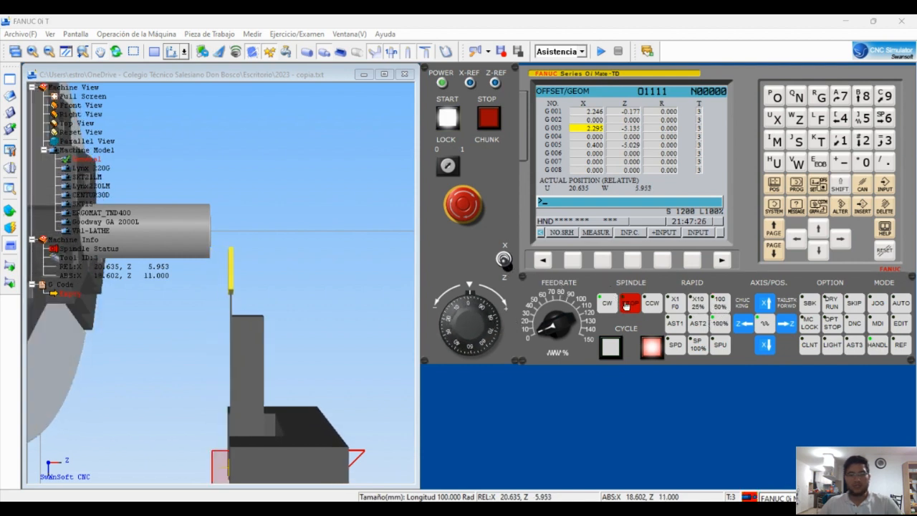
Measure the diameter of the small step cut at the workpiece's face with the distance measuring tool
left_click(253, 34)
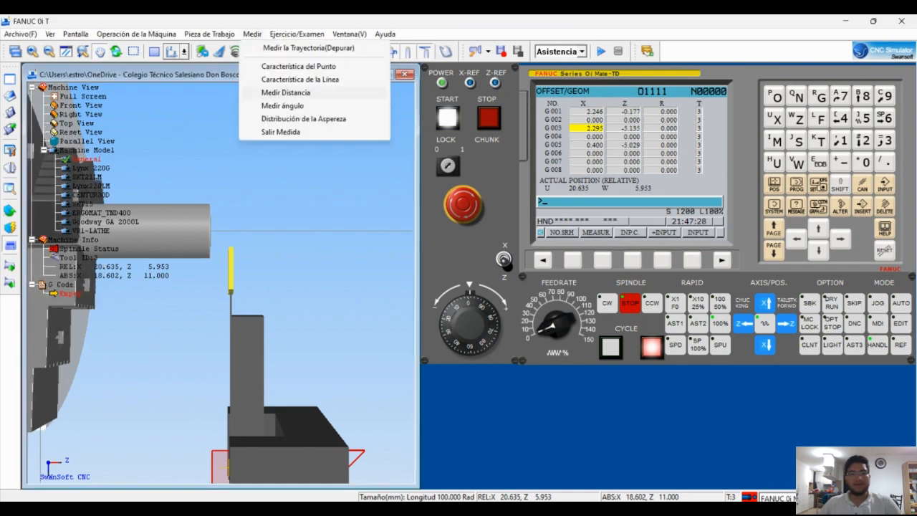
left_click(285, 93)
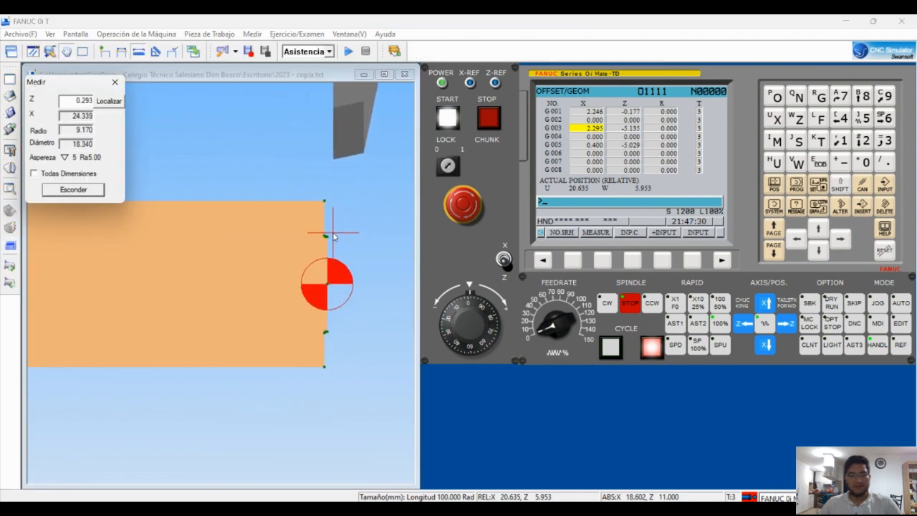
scroll(333, 236, "up", 5)
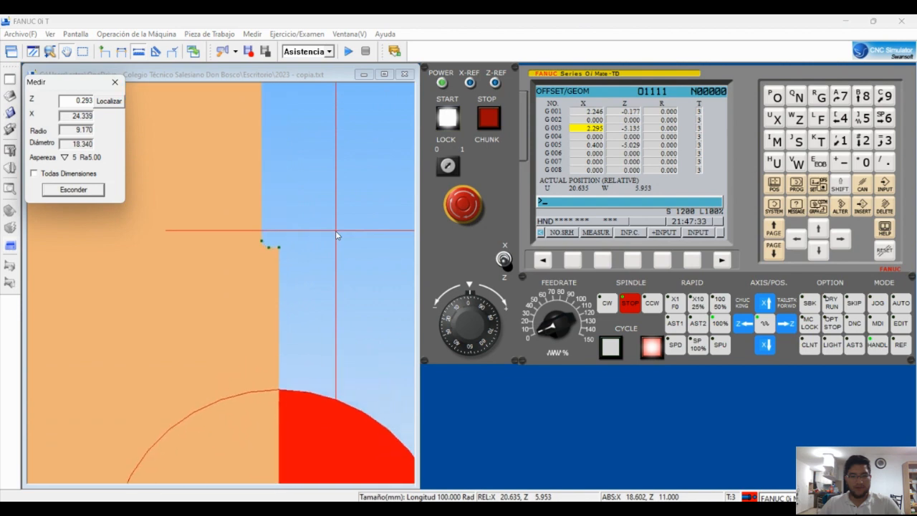
left_click(279, 251)
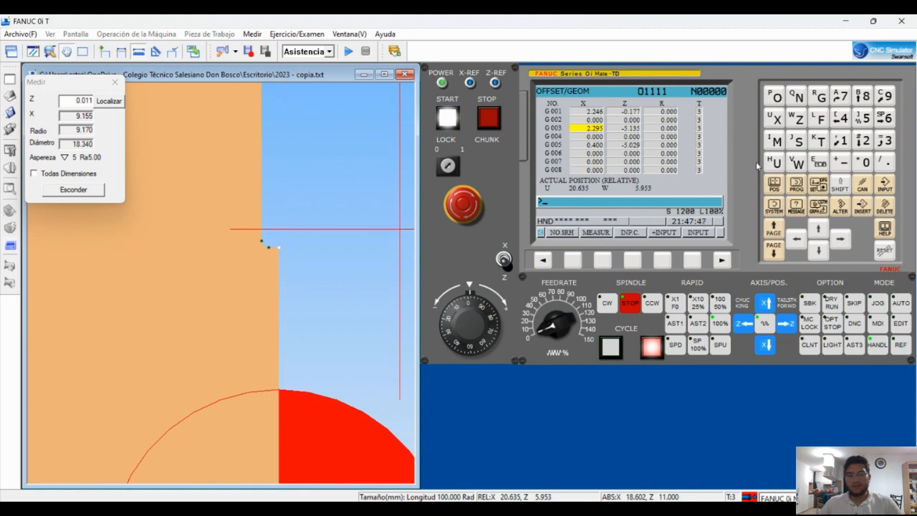
Set the X geometry offset of tool 3 (G 003) by measuring with X18.340
left_click(785, 121)
left_click(846, 143)
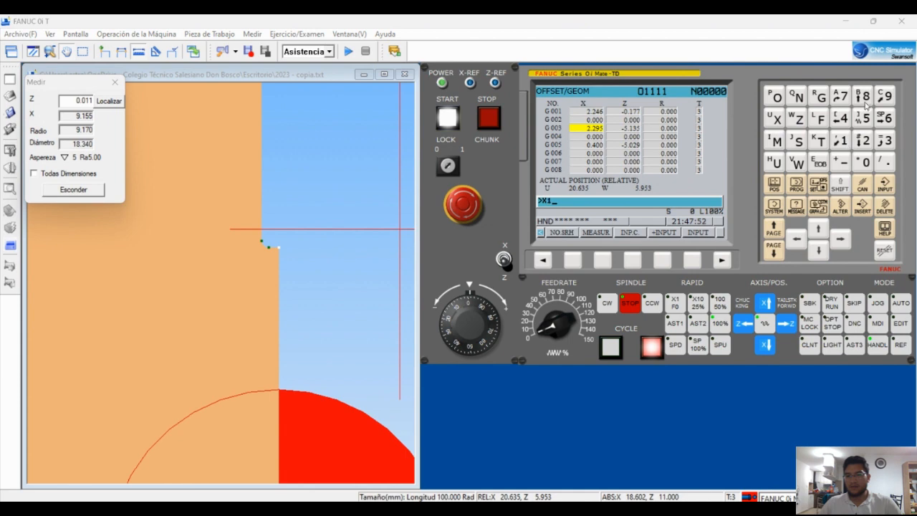
left_click(866, 100)
left_click(888, 160)
left_click(888, 143)
left_click(848, 126)
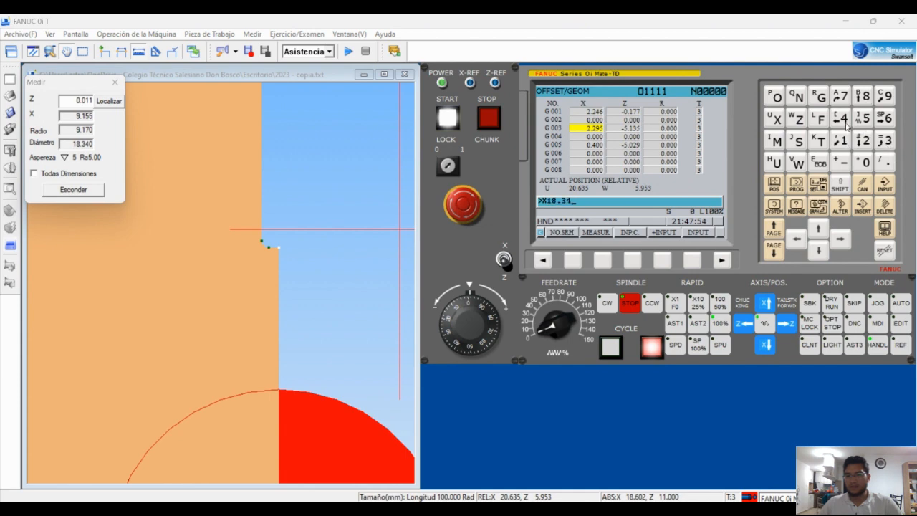
left_click(865, 162)
left_click(602, 261)
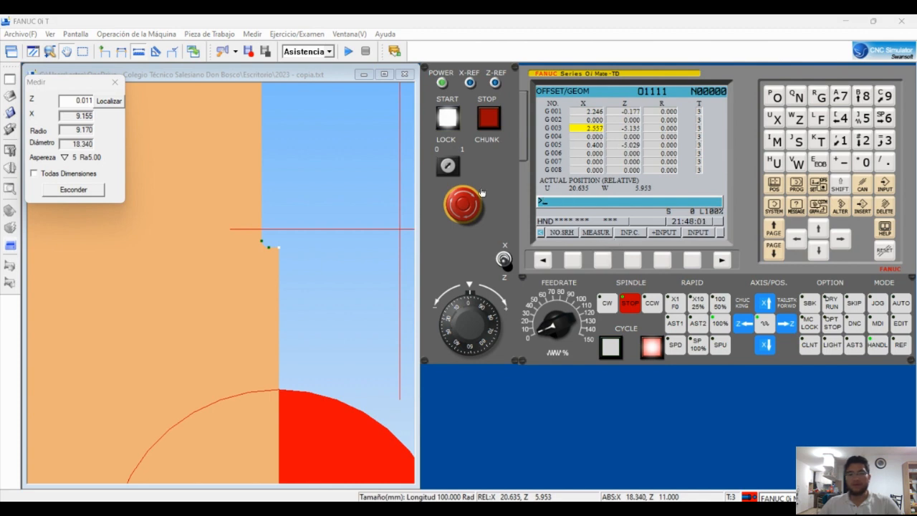
Exit the workpiece measurement and send the Z and X axes to the machine reference point
scroll(307, 235, "down", 5)
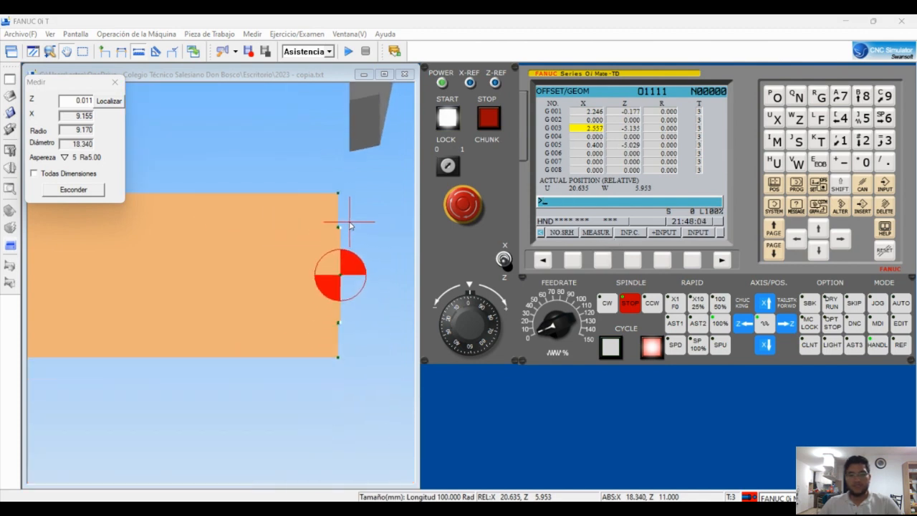
left_click(252, 33)
left_click(283, 131)
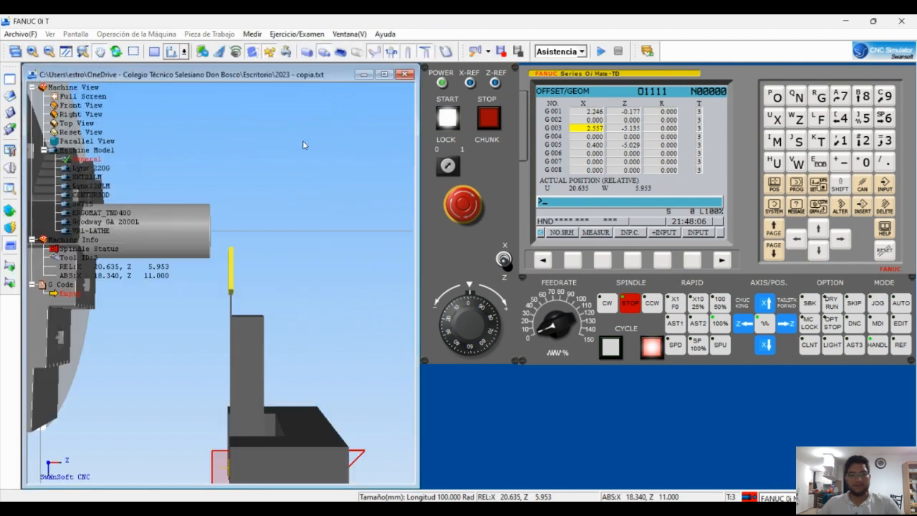
left_click(899, 346)
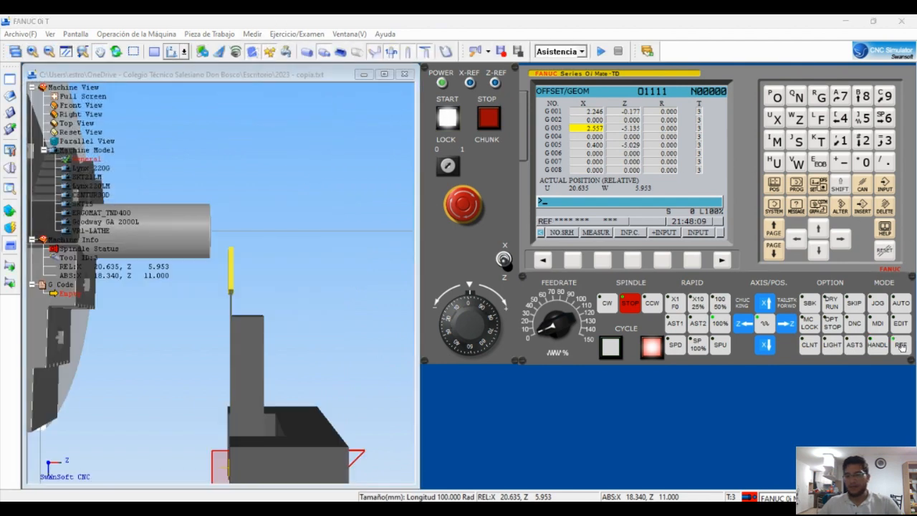
left_click(785, 326)
left_click(766, 346)
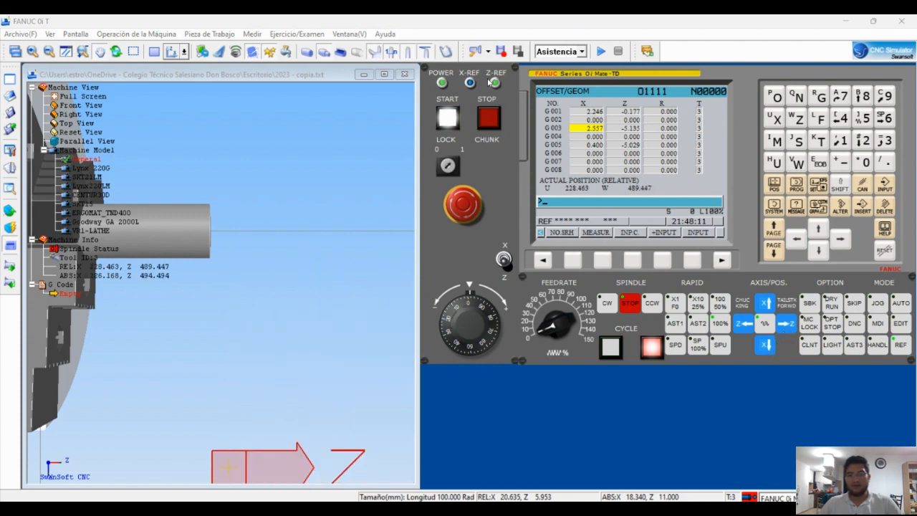
Bring the turret and chuck into view and display the absolute axis position on the control
left_click_drag(289, 193, 292, 207)
scroll(290, 209, "down", 8)
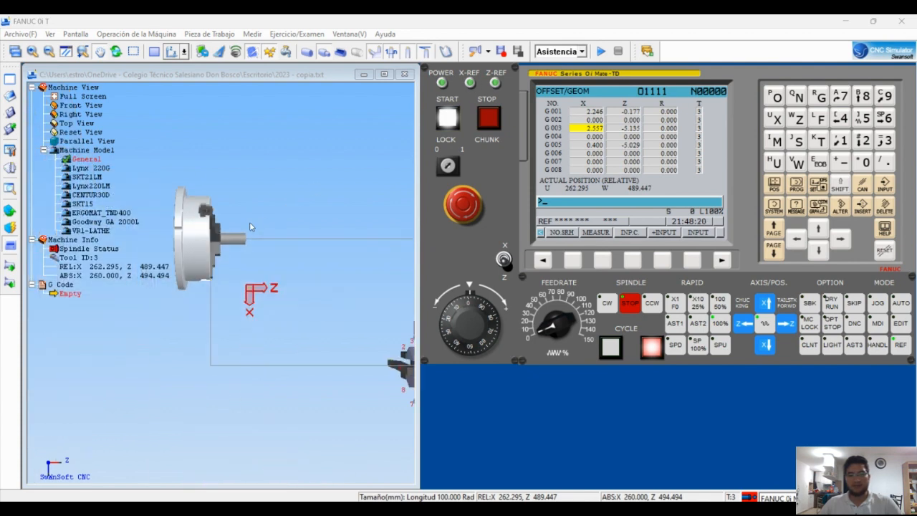
scroll(377, 249, "up", 2)
scroll(377, 249, "up", 2)
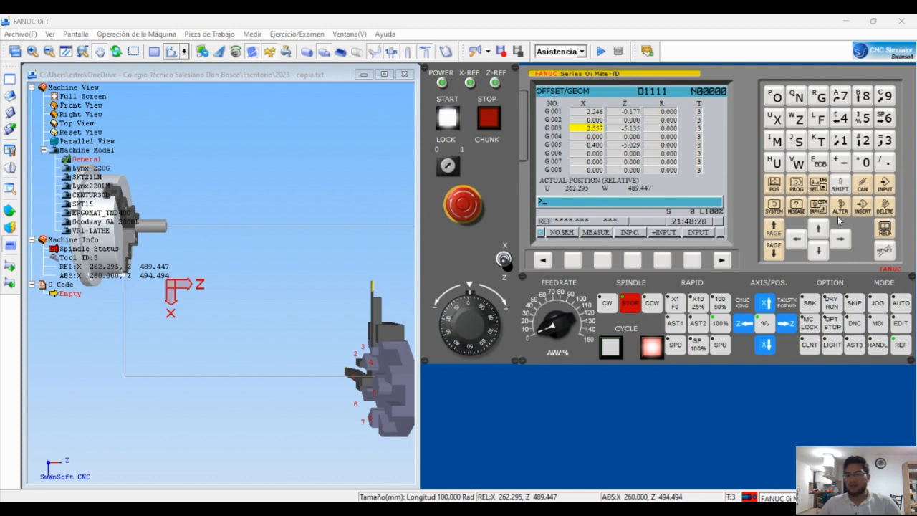
left_click(780, 188)
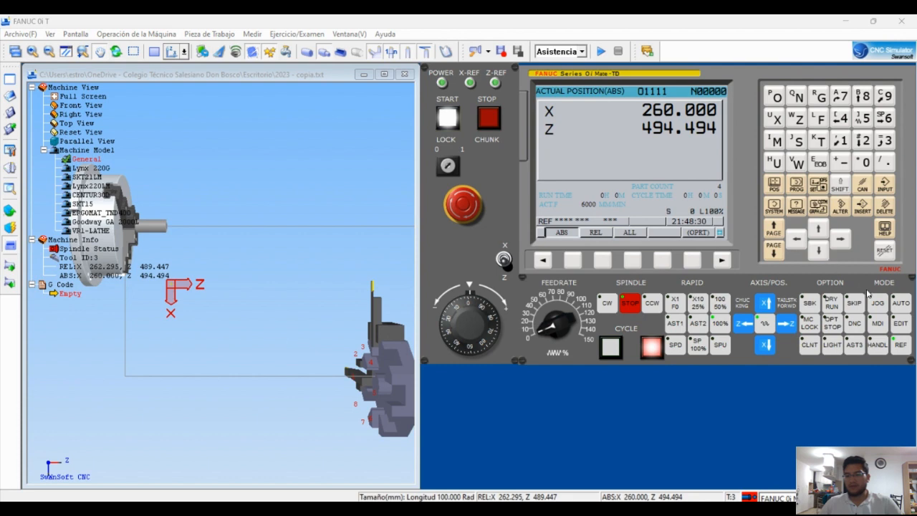
Insert and run the MDI block G00 X32 Z1 to bring tool 3 rapidly to the workpiece
left_click(877, 323)
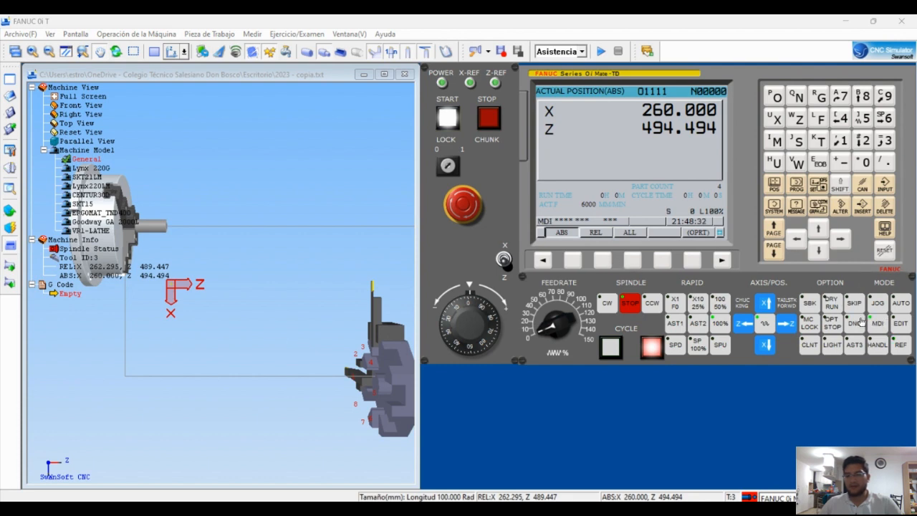
left_click(797, 186)
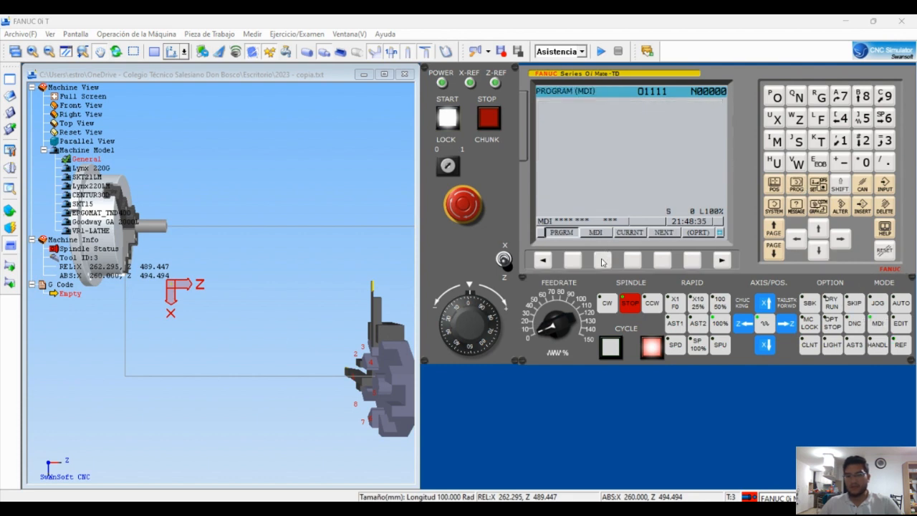
left_click(601, 261)
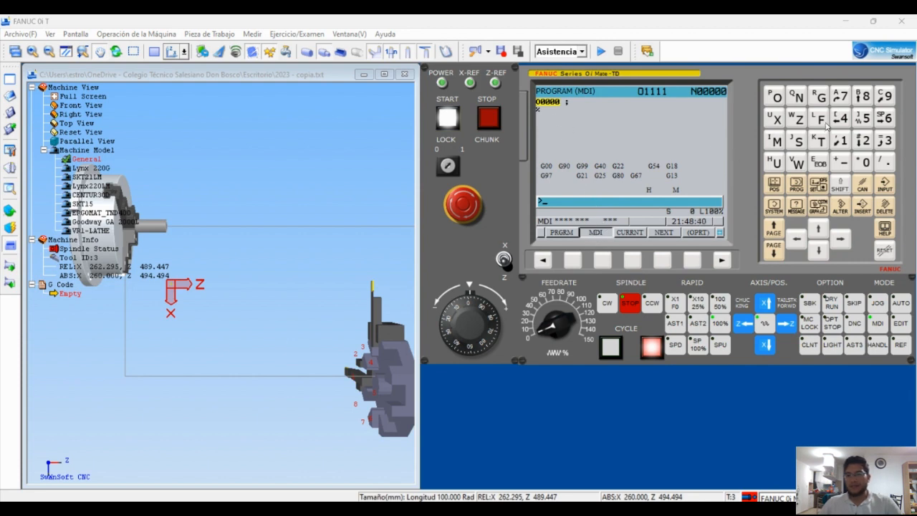
left_click(822, 104)
left_click(865, 164)
left_click(865, 164)
left_click(774, 119)
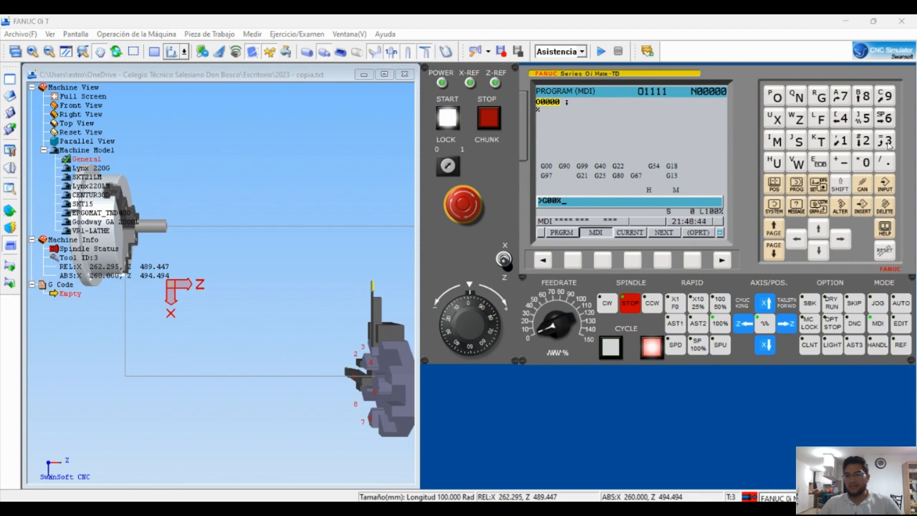
left_click(885, 142)
left_click(863, 142)
left_click(795, 119)
left_click(848, 143)
left_click(818, 164)
left_click(862, 208)
left_click(620, 348)
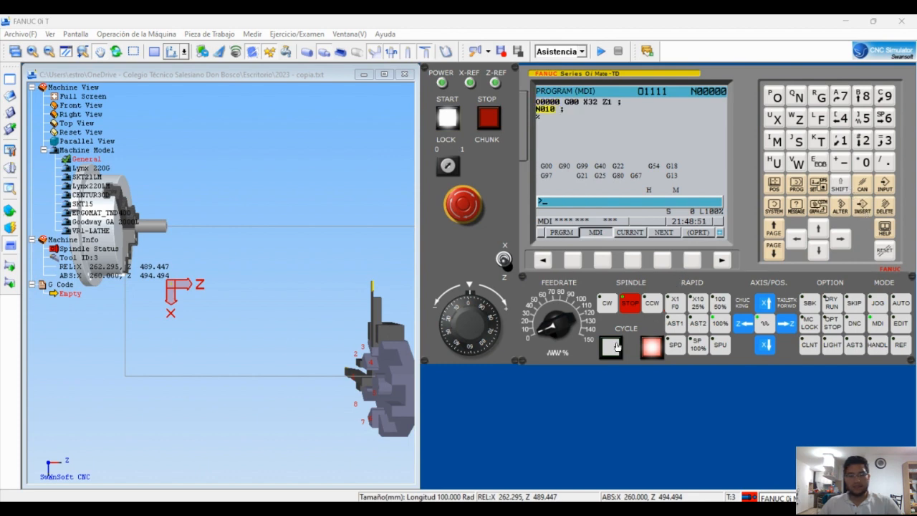
Check tool 3's position against the workpiece end in the machine view as it finishes the rapid approach
scroll(167, 238, "up", 6)
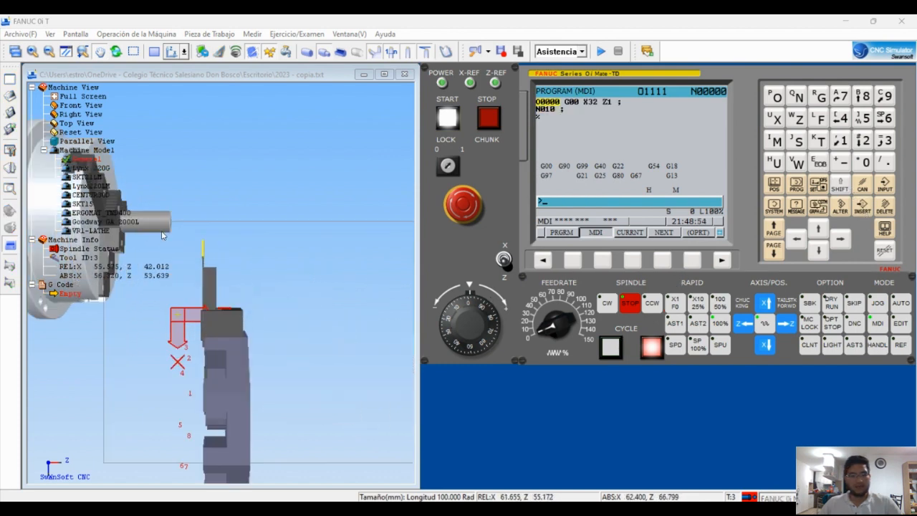
left_click_drag(200, 248, 204, 254)
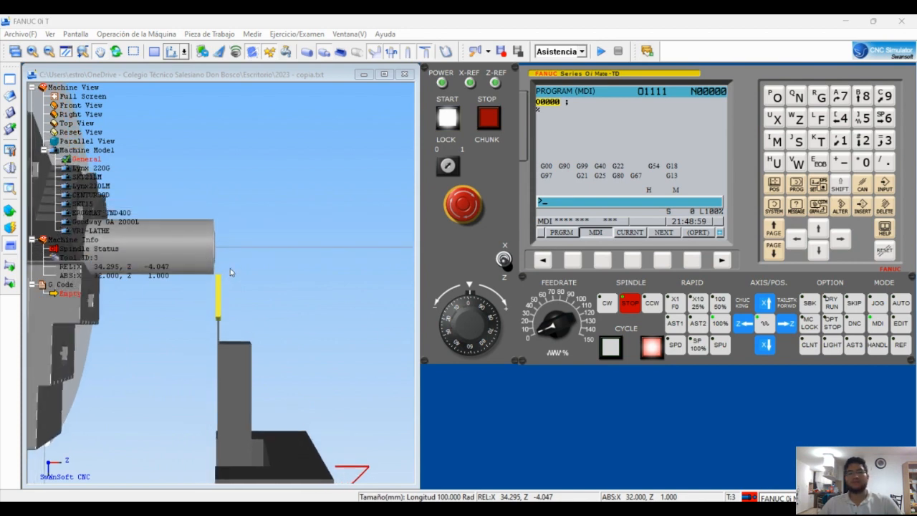
scroll(286, 264, "down", 2)
scroll(286, 267, "down", 3)
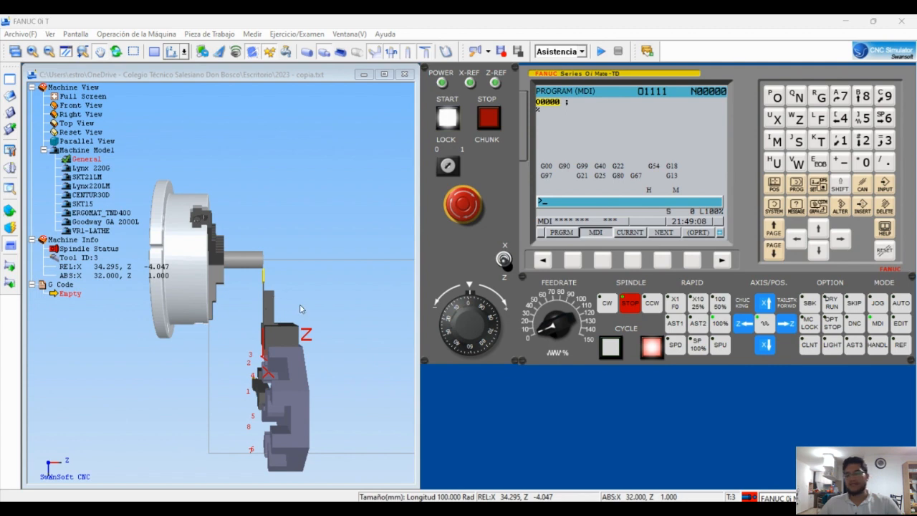
Return the Z and X axes to the machine reference point in REF mode
left_click(900, 345)
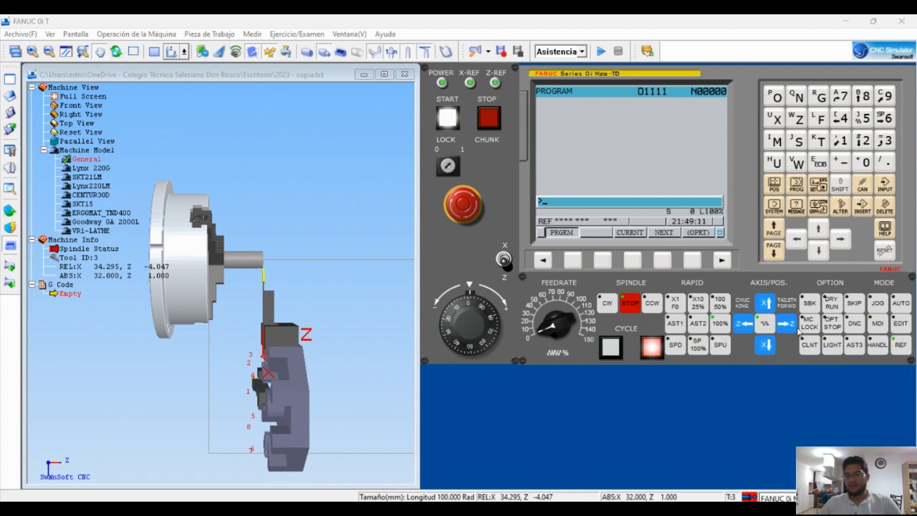
left_click(785, 323)
left_click(766, 346)
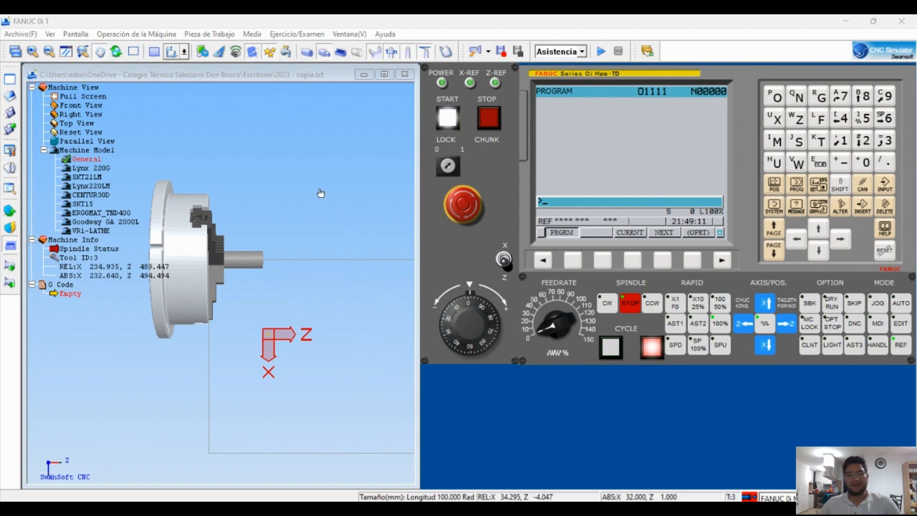
scroll(280, 205, "up", 1)
scroll(280, 205, "down", 2)
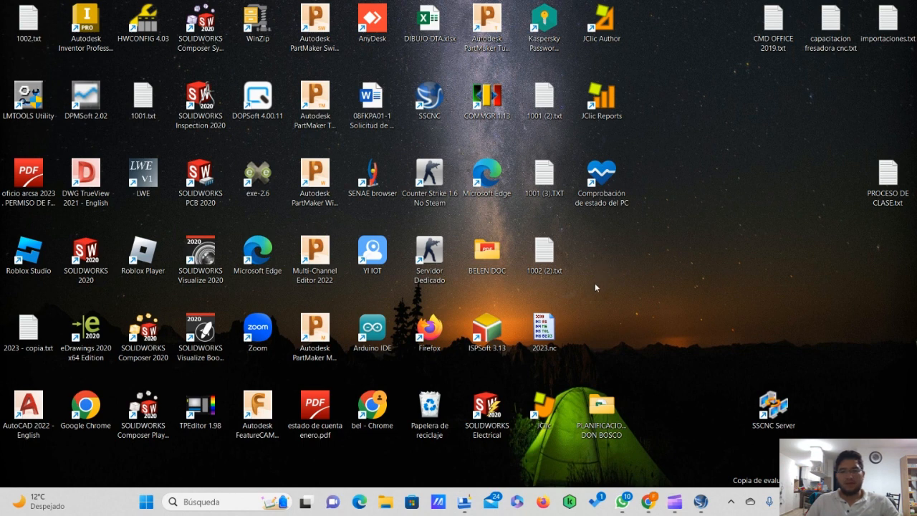
Open 2023.nc from the desktop in Autodesk HSM Edit, review the whole program's operations and tool calls, and close the editor
left_click(548, 325)
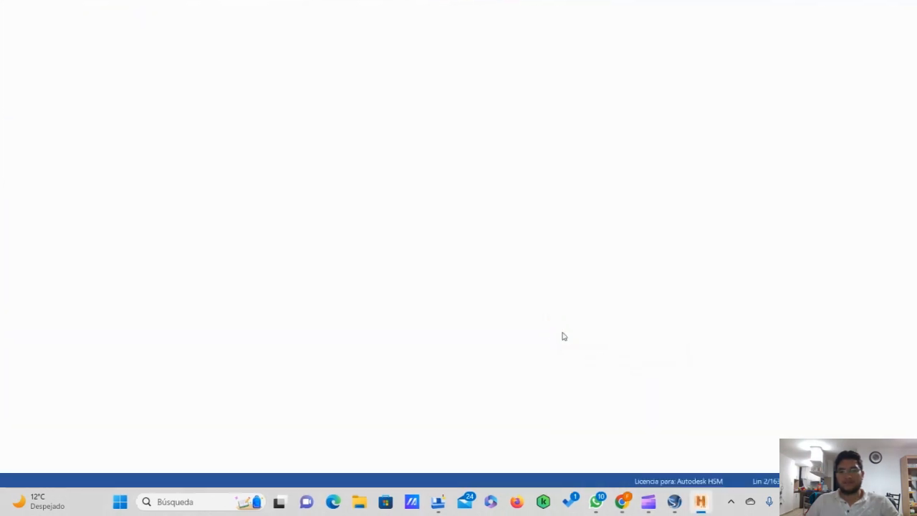
scroll(95, 204, "down", 20)
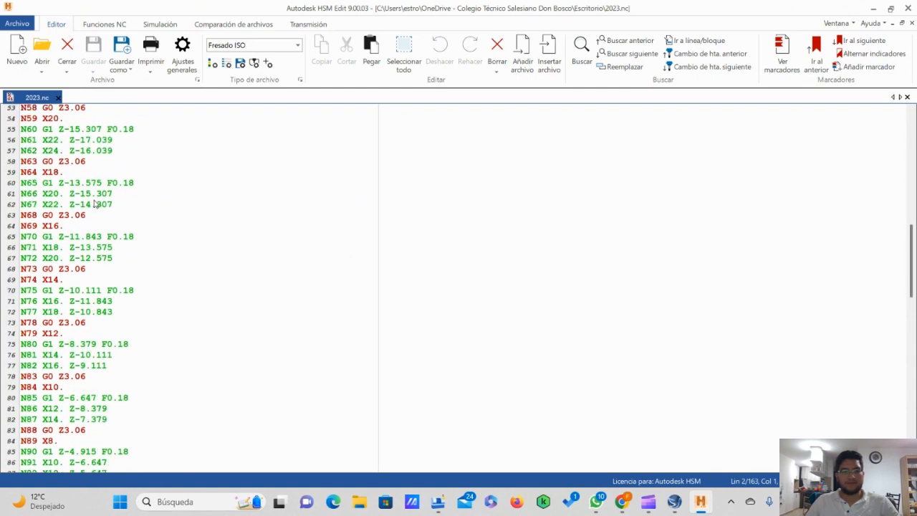
scroll(95, 205, "down", 16)
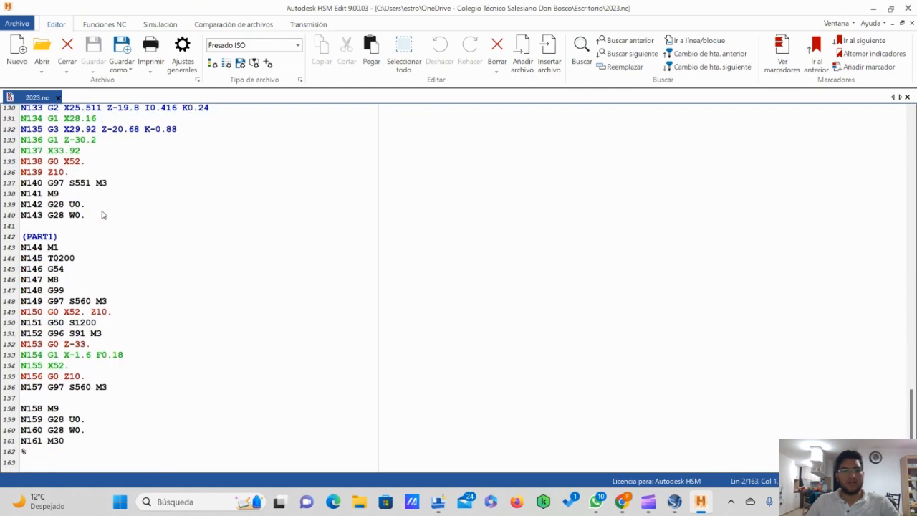
scroll(102, 211, "up", 16)
scroll(103, 211, "up", 20)
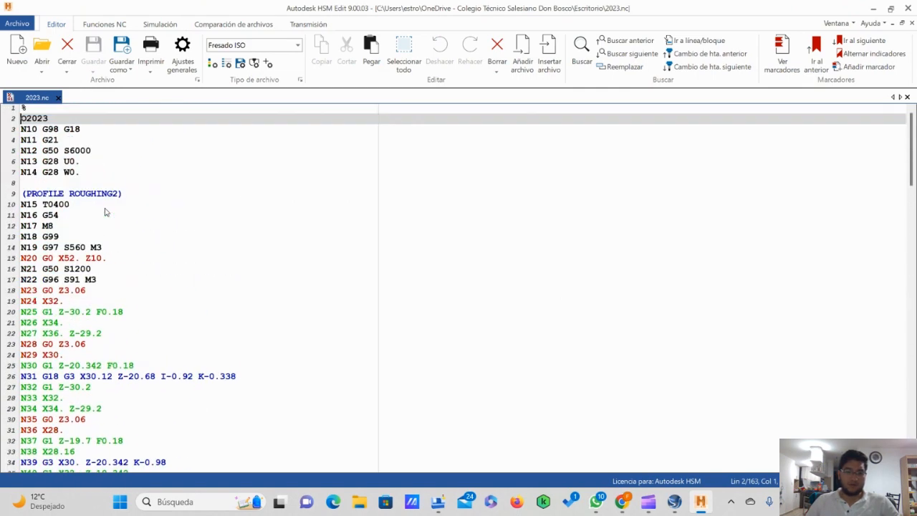
scroll(105, 212, "down", 20)
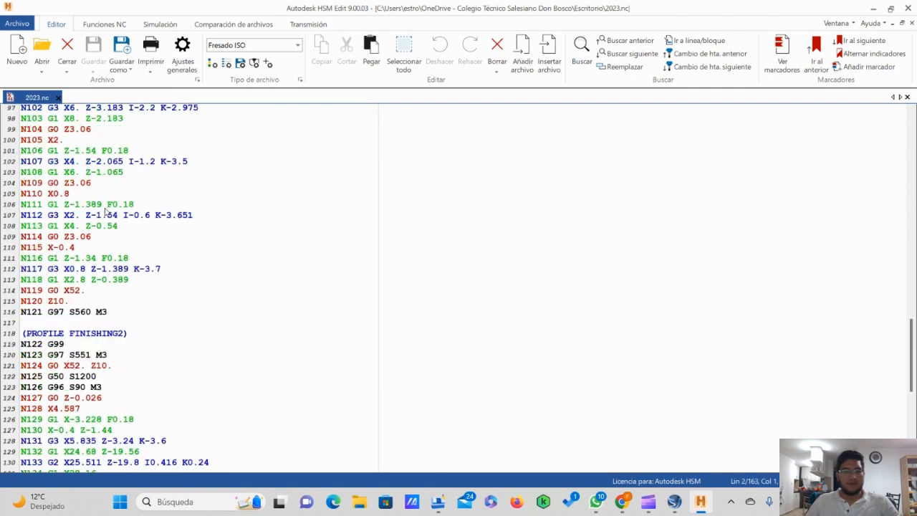
scroll(105, 209, "up", 20)
scroll(105, 208, "up", 5)
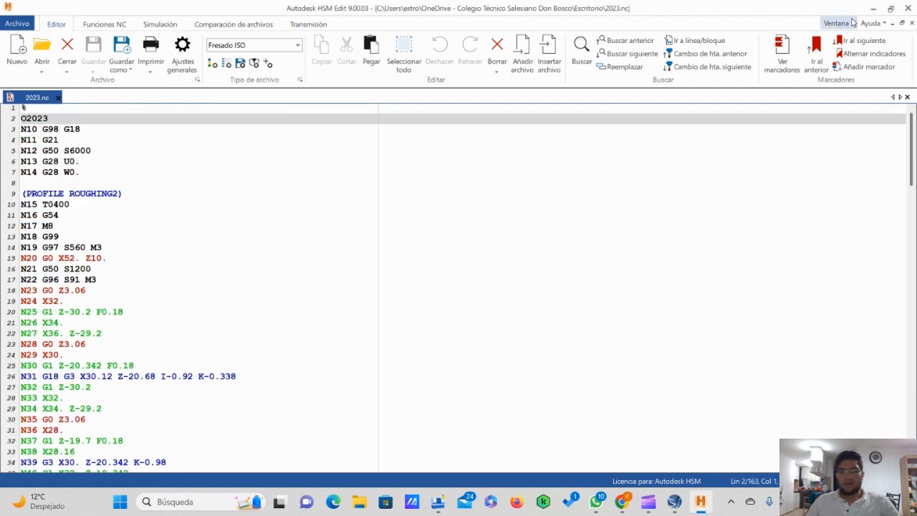
left_click(909, 8)
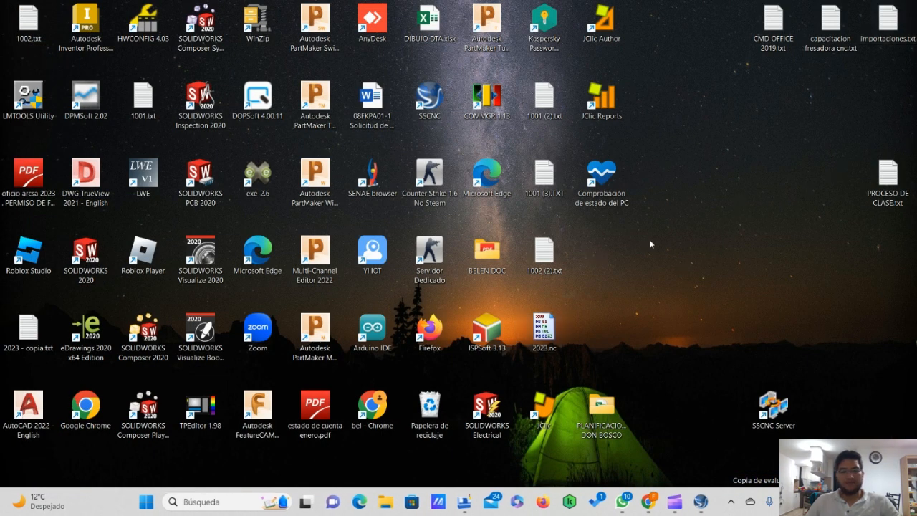
Delete the old 2023 - copia.txt from the desktop and make a copy of 2023.nc there
key("Delete")
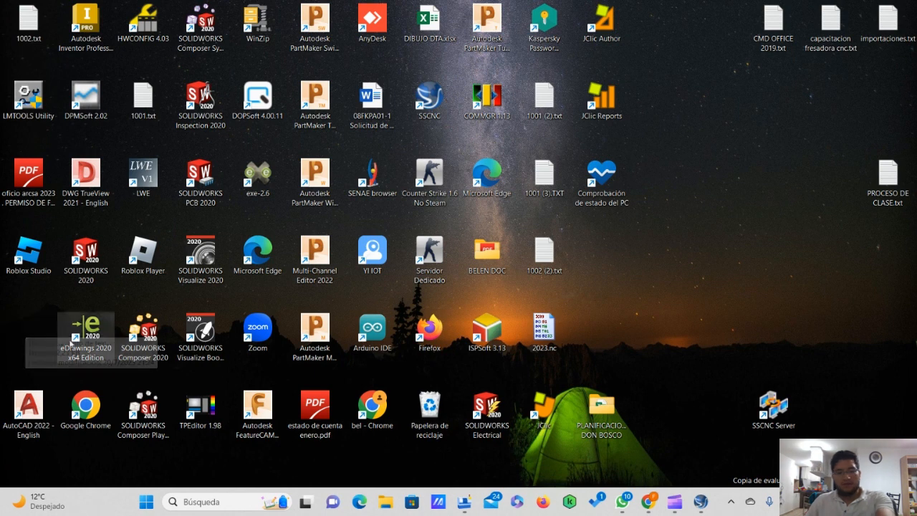
left_click(547, 340)
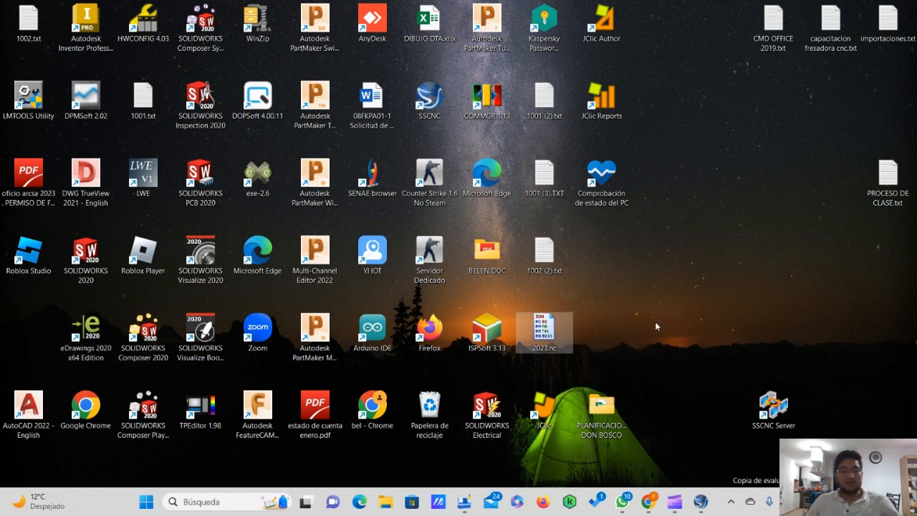
key("ctrl+v")
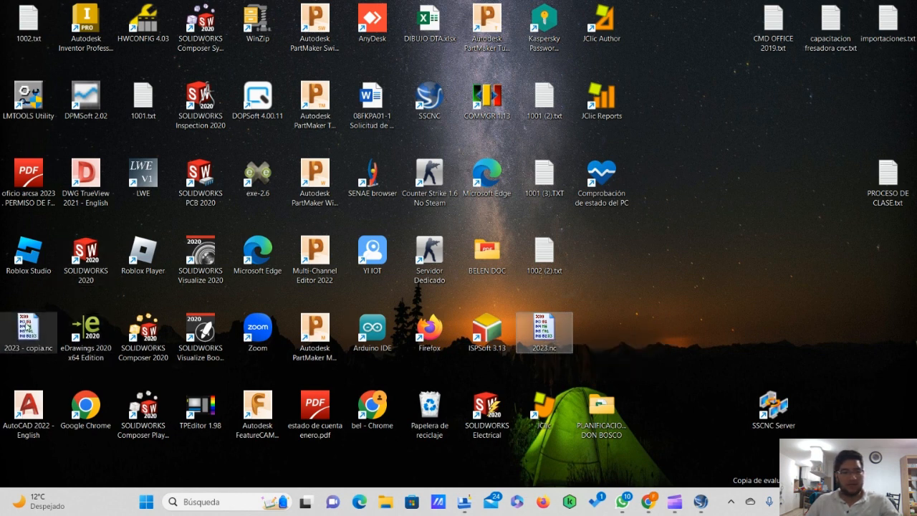
Rename the copied program file as 2023 - copia.txt, accepting the extension change
left_click(48, 351)
left_click(43, 351)
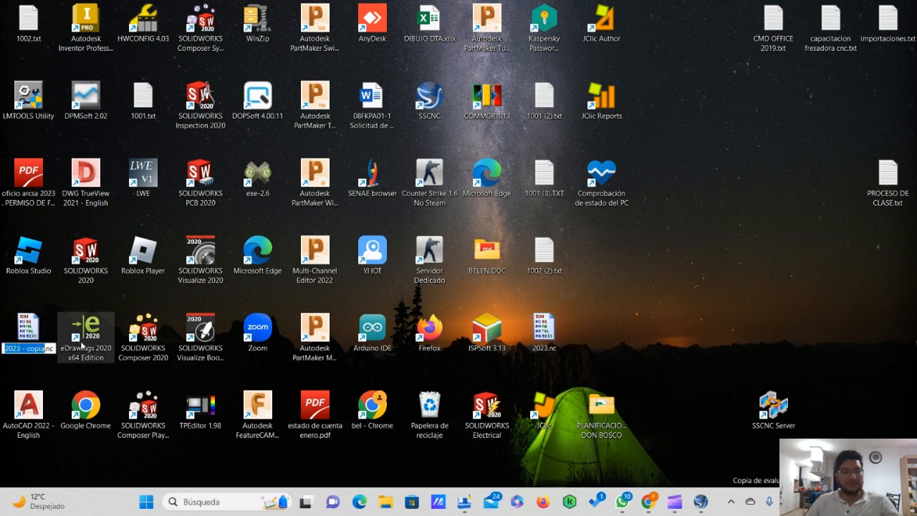
key("End")
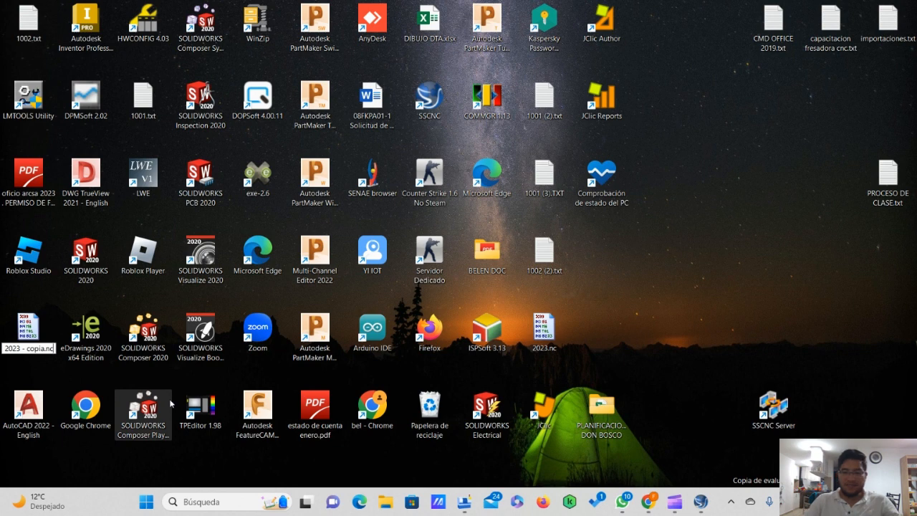
key("BackSpace")
key("BackSpace")
type("txt")
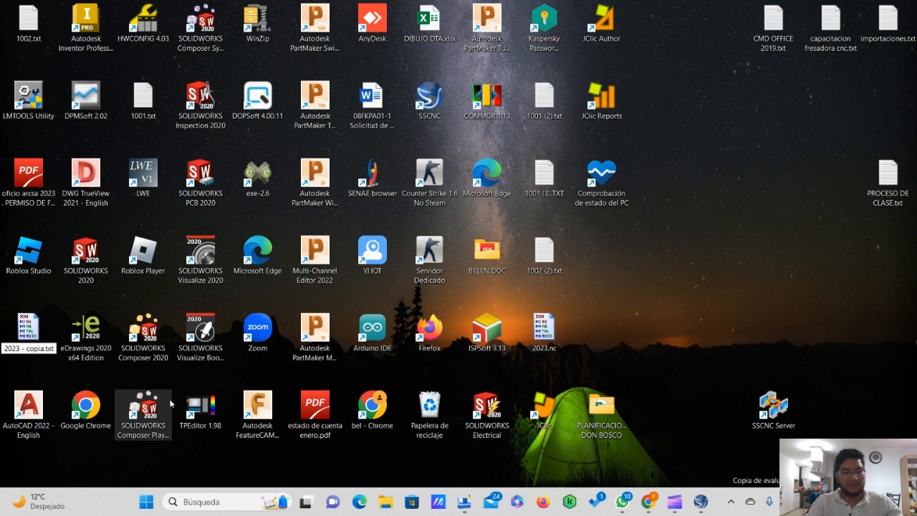
key("Return")
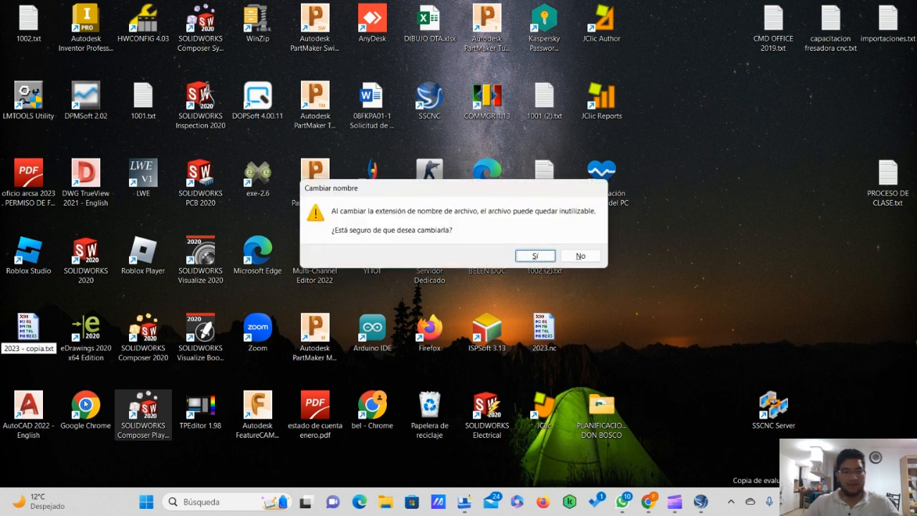
left_click(534, 255)
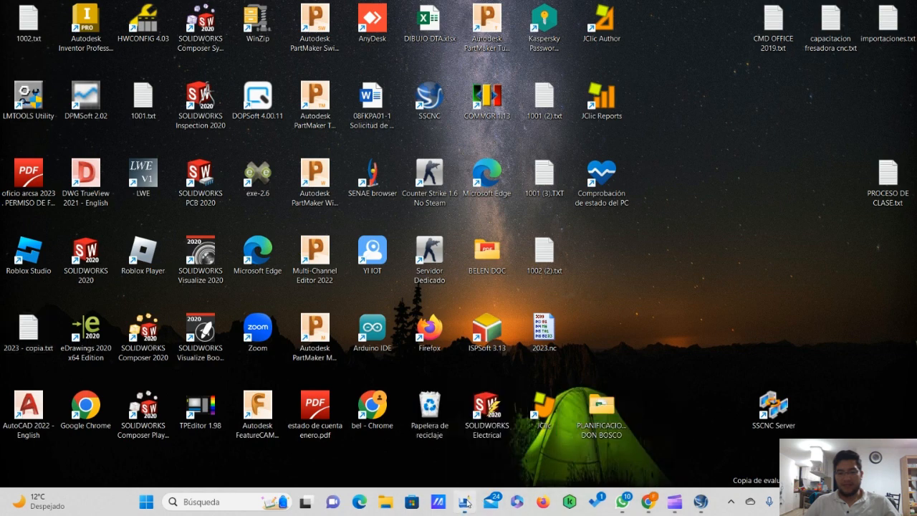
Switch to the SwanSoft FANUC 0i T simulator and put the control in AUTO mode for opening a file
left_click(466, 500)
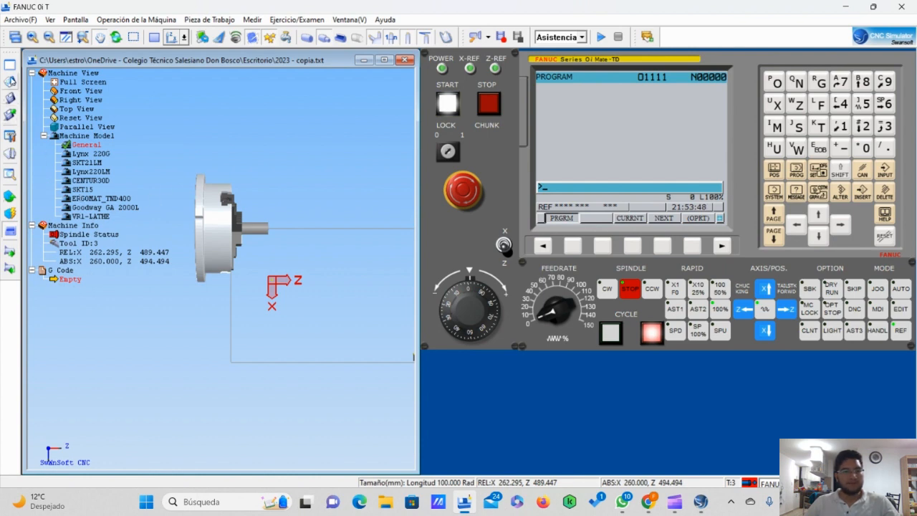
left_click(11, 82)
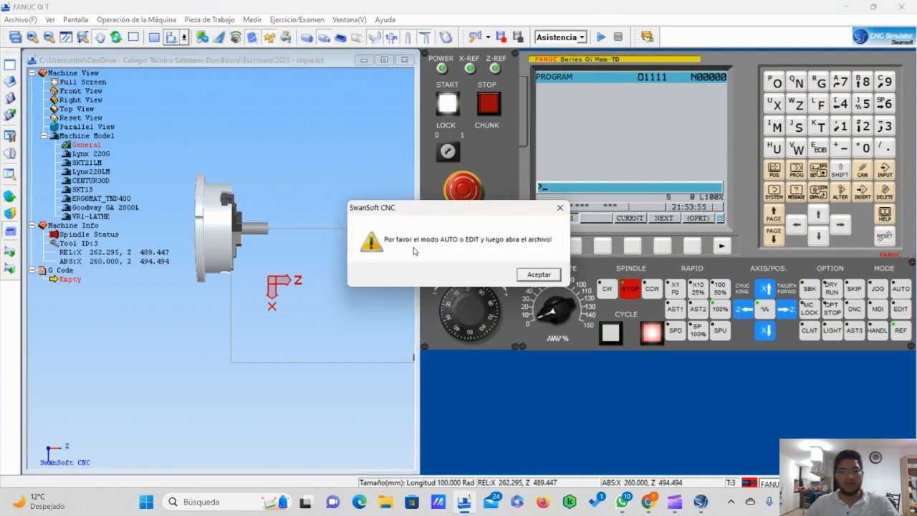
left_click(539, 274)
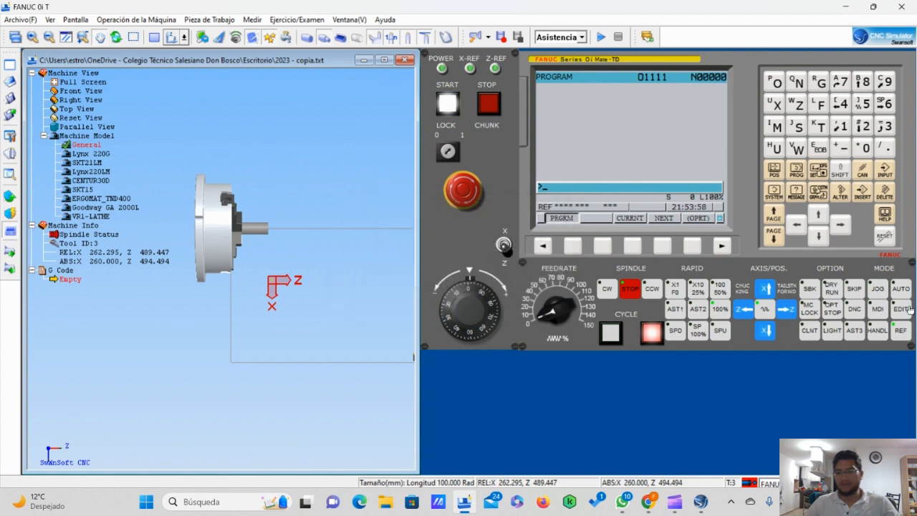
left_click(901, 288)
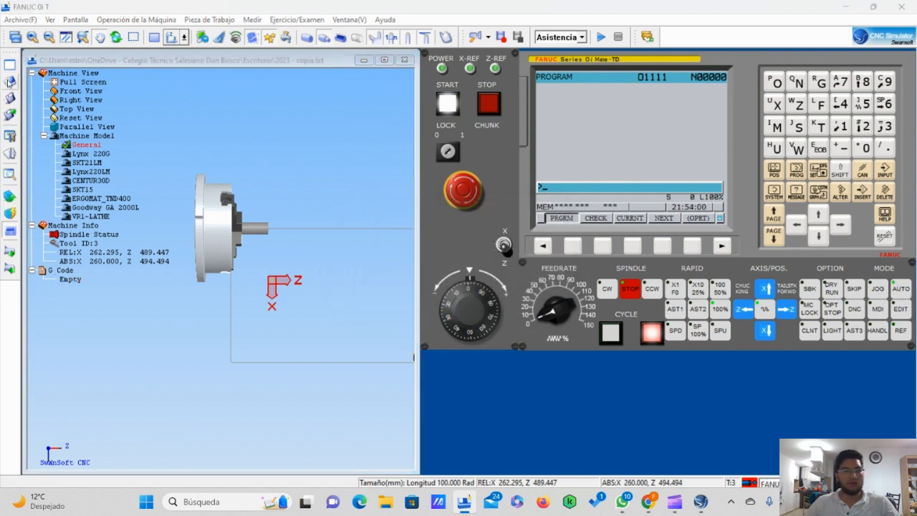
Load 2023 - copia.txt from the desktop into the control, listing all file types and discarding changes to the current file
left_click(11, 82)
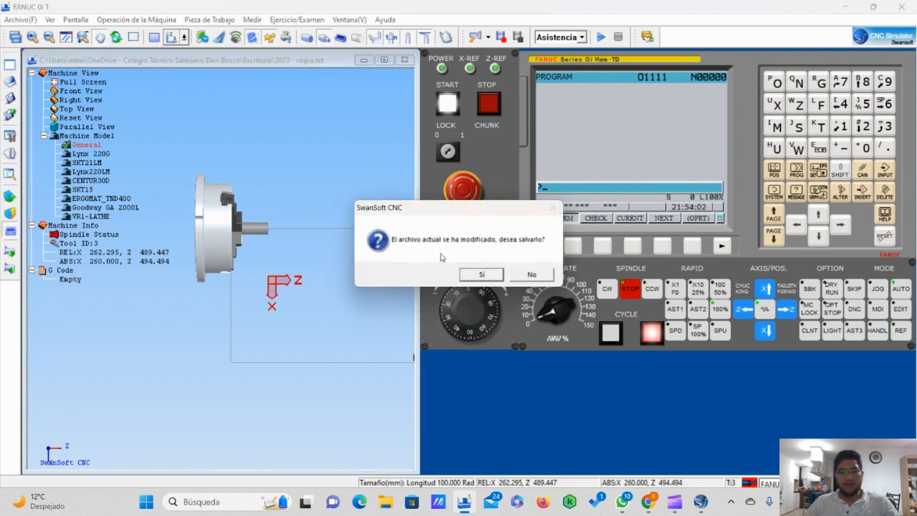
left_click(533, 276)
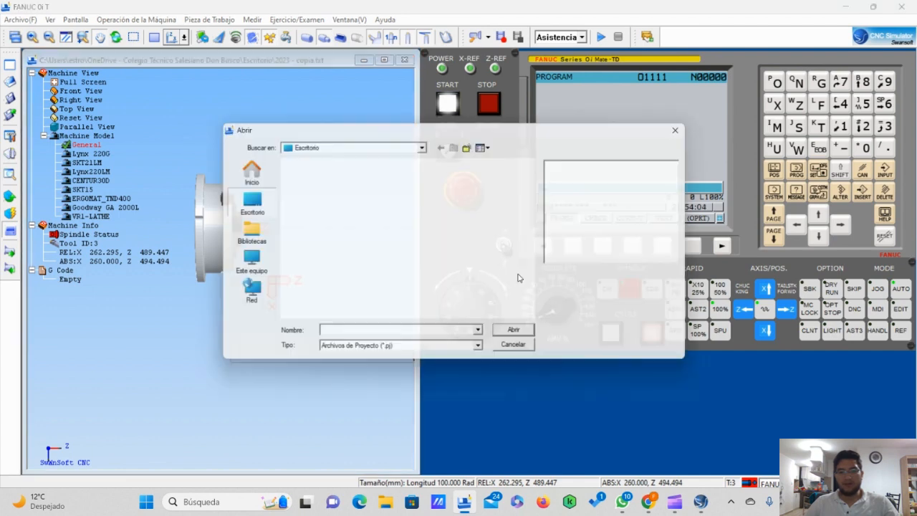
left_click(483, 353)
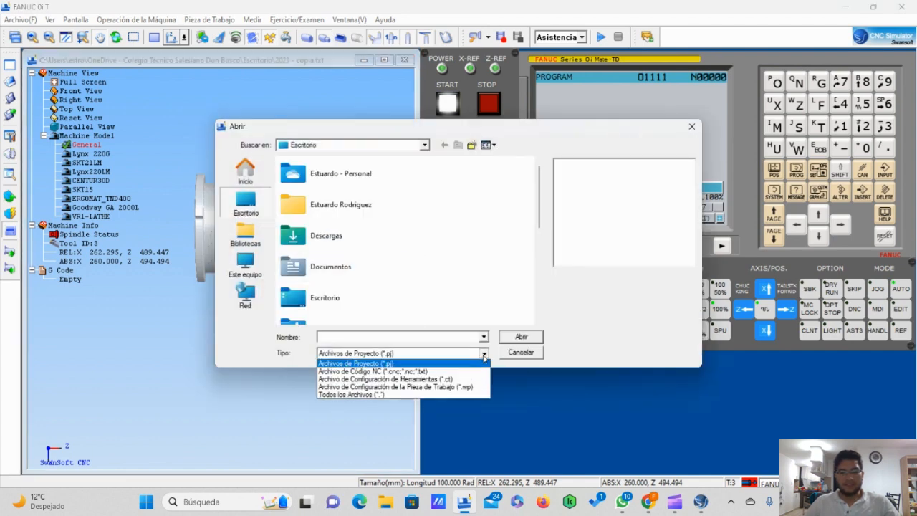
left_click(361, 392)
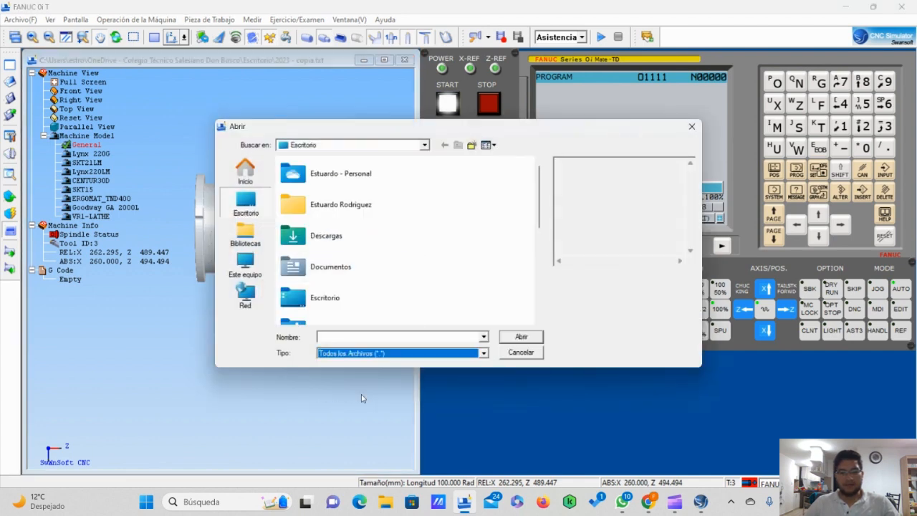
left_click(323, 267)
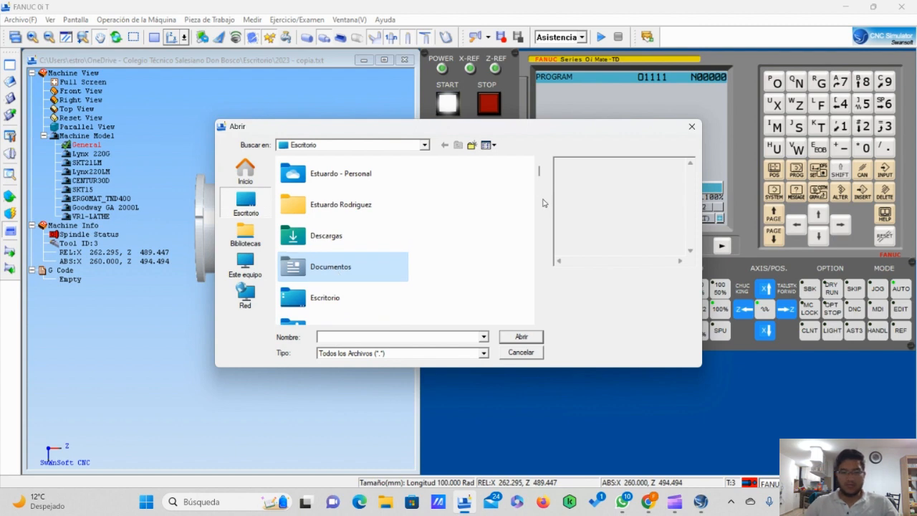
scroll(405, 256, "down", 10)
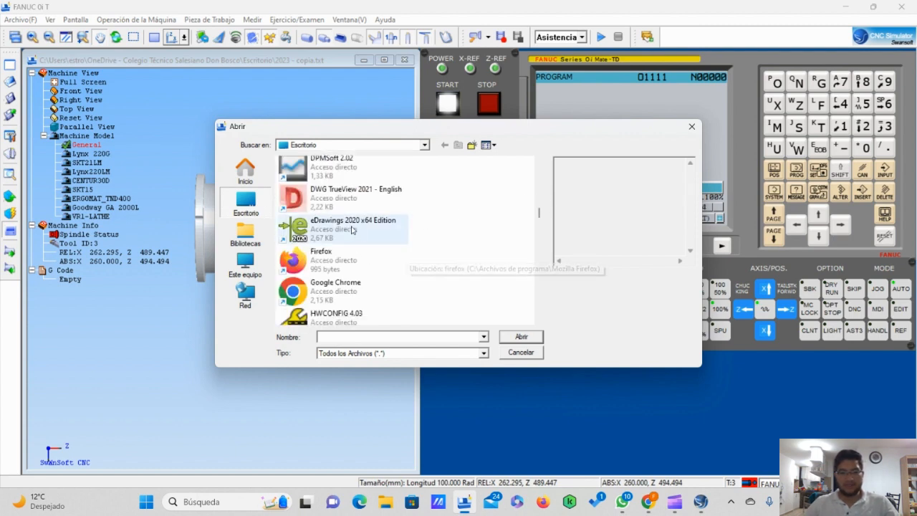
scroll(352, 230, "down", 5)
left_click(353, 170)
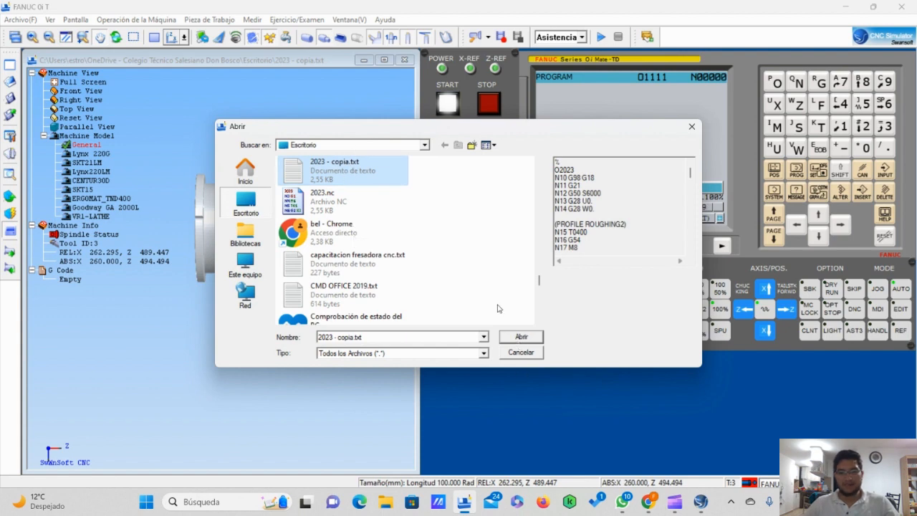
double_click(360, 175)
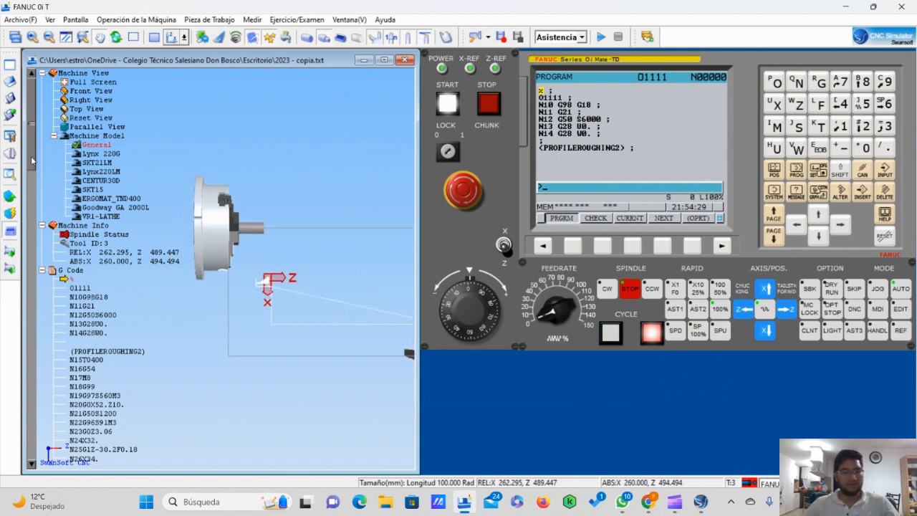
Examine the loaded G-code listing and the program's toolpath near the work origin
mouse_move(32, 159)
left_mouse_down()
mouse_move(31, 235)
mouse_move(32, 172)
left_mouse_up()
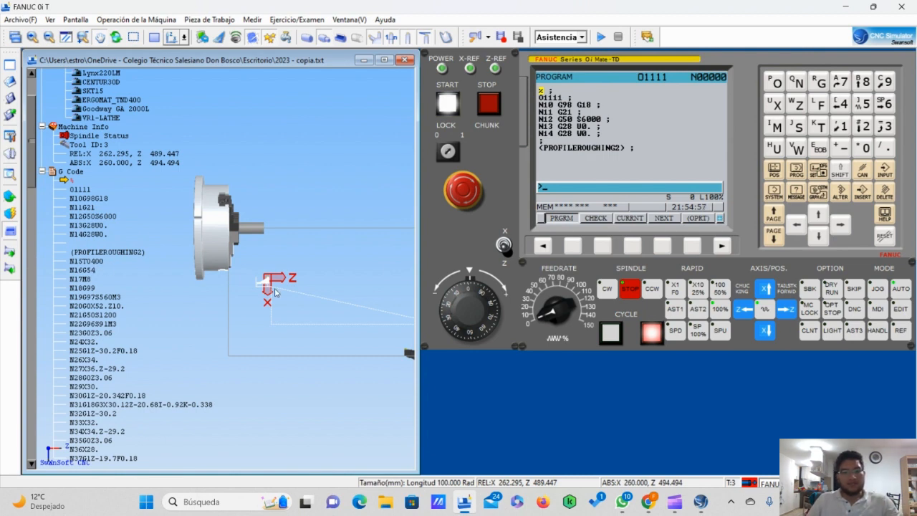
scroll(270, 290, "down", 1)
scroll(271, 290, "up", 4)
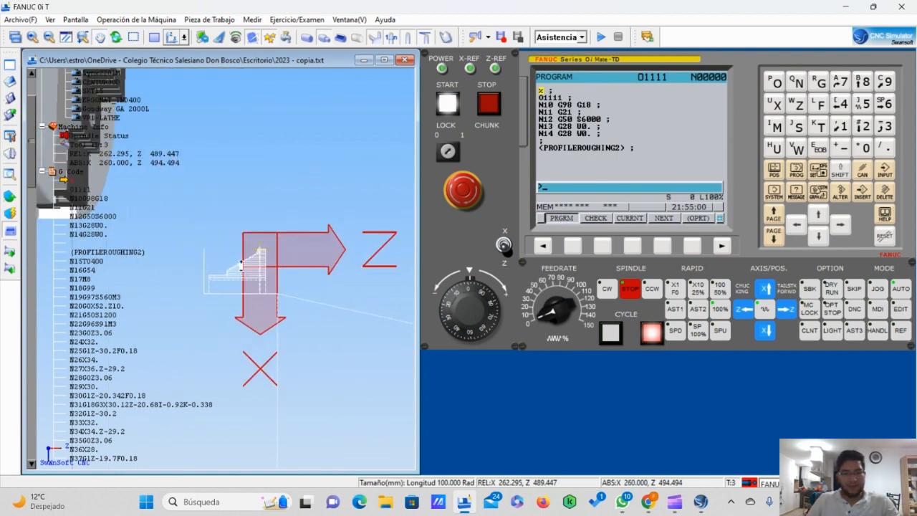
Put the control in EDIT mode and move through program O1111 to the first tool call below the PROFILEROUGHING2 comment
left_click_drag(248, 261, 244, 261)
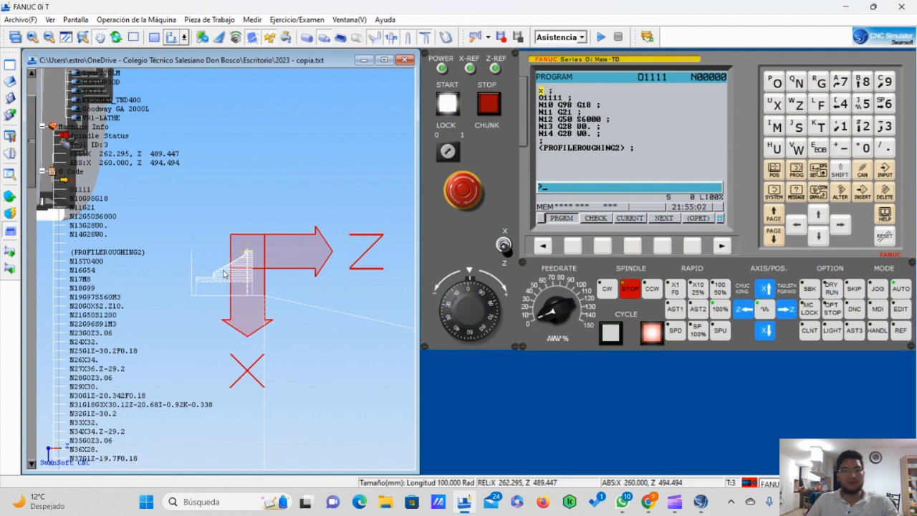
scroll(247, 290, "down", 3)
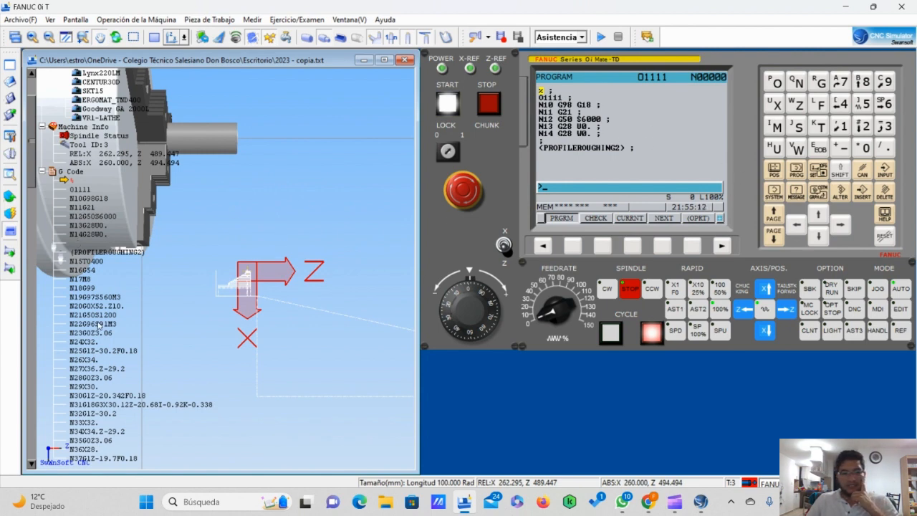
left_click(570, 122)
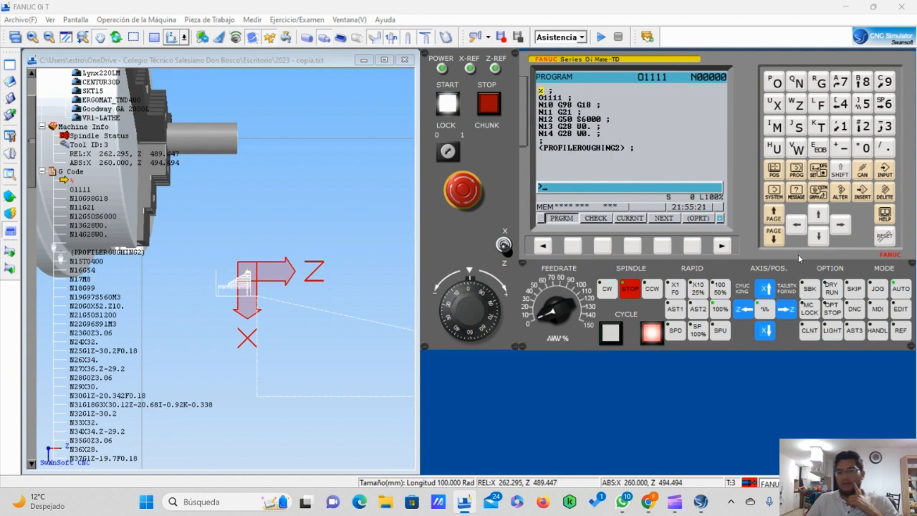
left_click(898, 310)
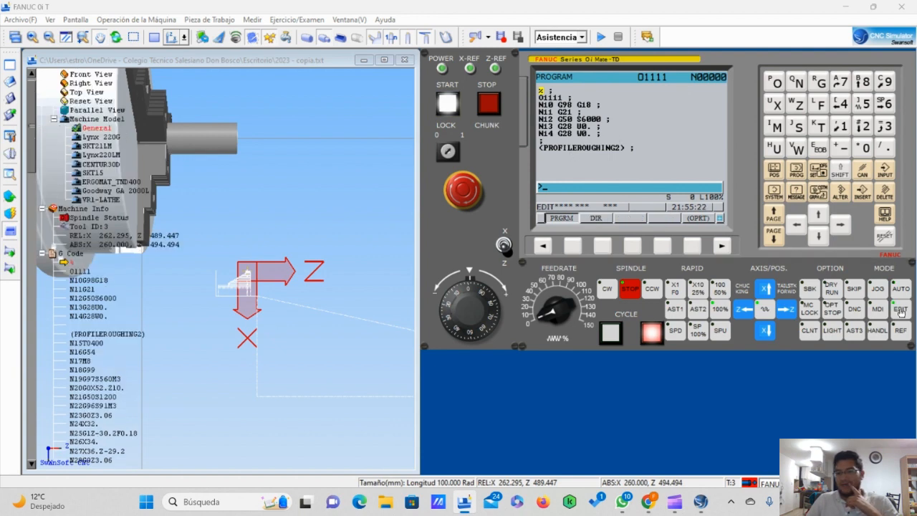
left_click(817, 236)
left_click(817, 236)
left_click(817, 236)
left_click(817, 236)
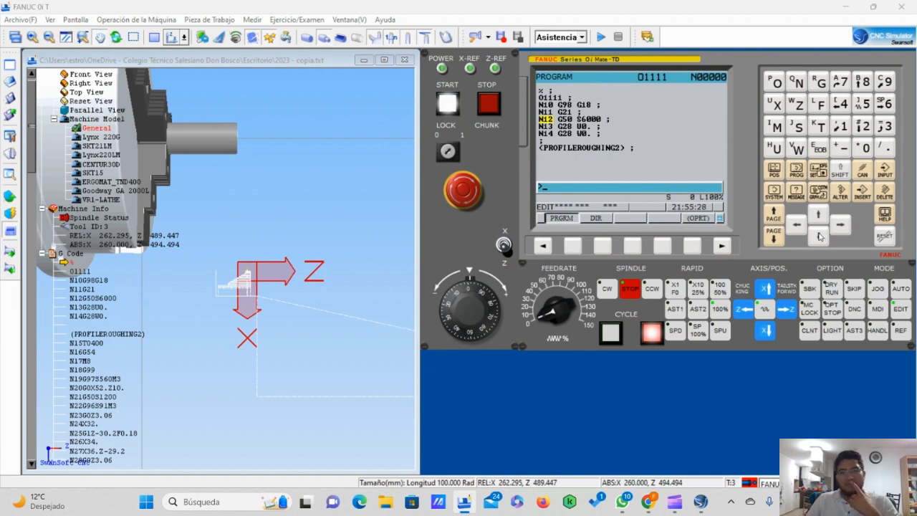
left_click(818, 237)
left_click(817, 236)
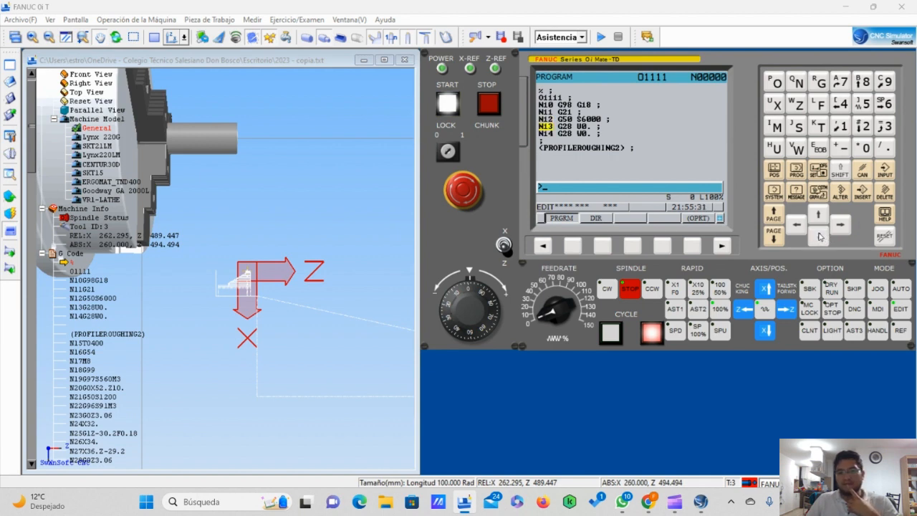
left_click(818, 237)
left_click(818, 235)
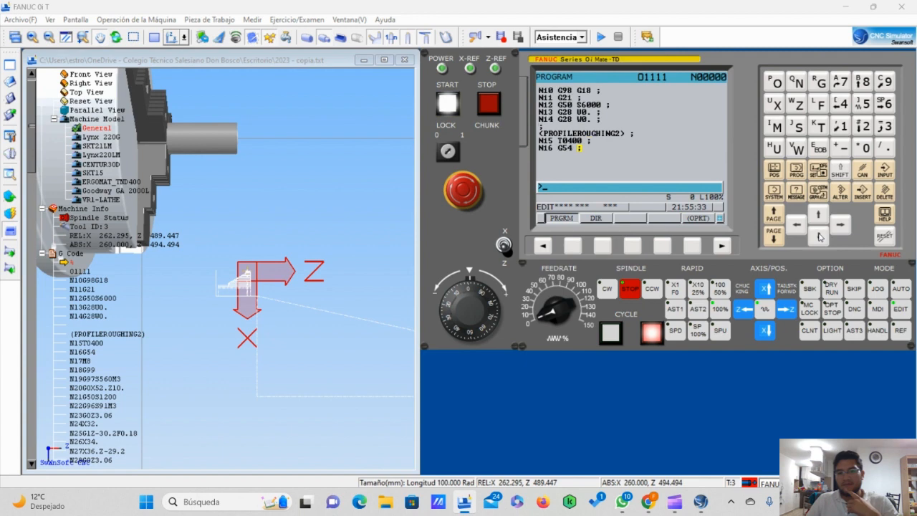
Replace the tool call in block N15 with T0101, deleting the T0400 word
left_click(803, 228)
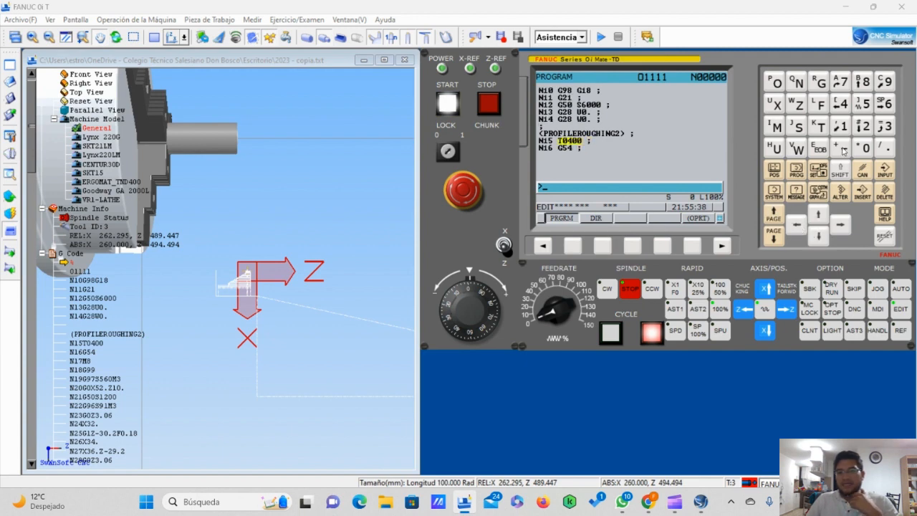
left_click(818, 125)
left_click(864, 148)
left_click(839, 125)
left_click(864, 148)
left_click(839, 125)
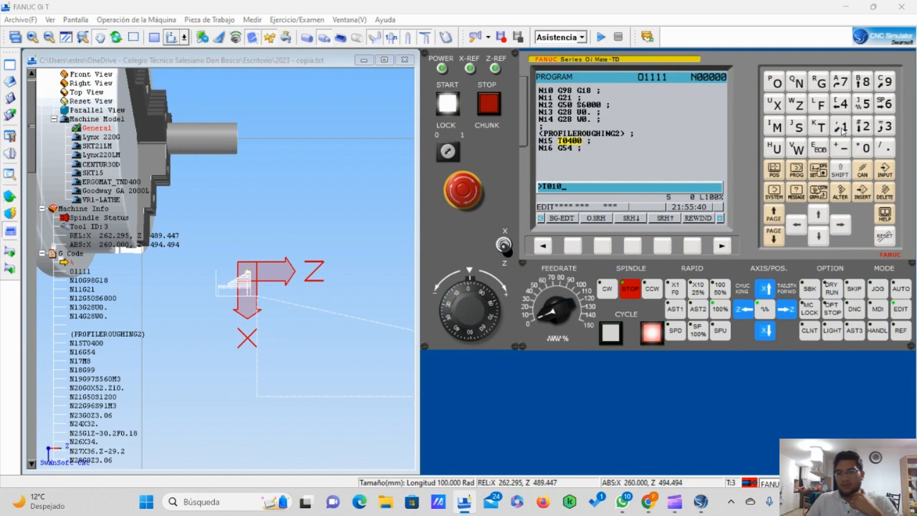
left_click(863, 195)
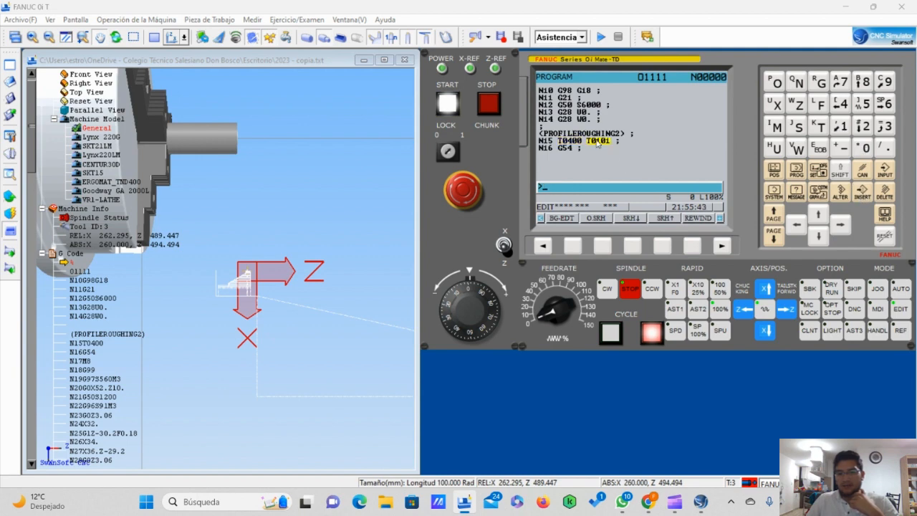
left_click(798, 224)
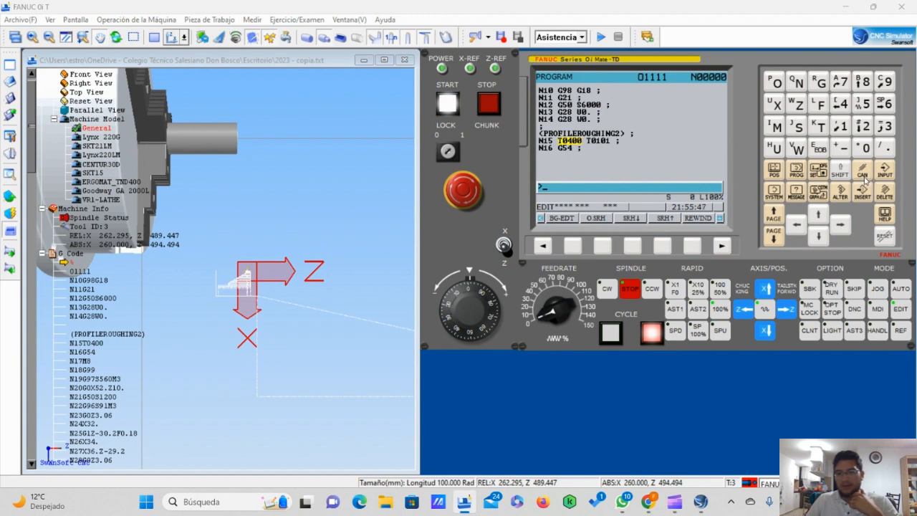
left_click(885, 194)
Look through the roughing and finishing blocks of the program for the next tool call, in the PART1 section
left_click(818, 234)
left_click(817, 235)
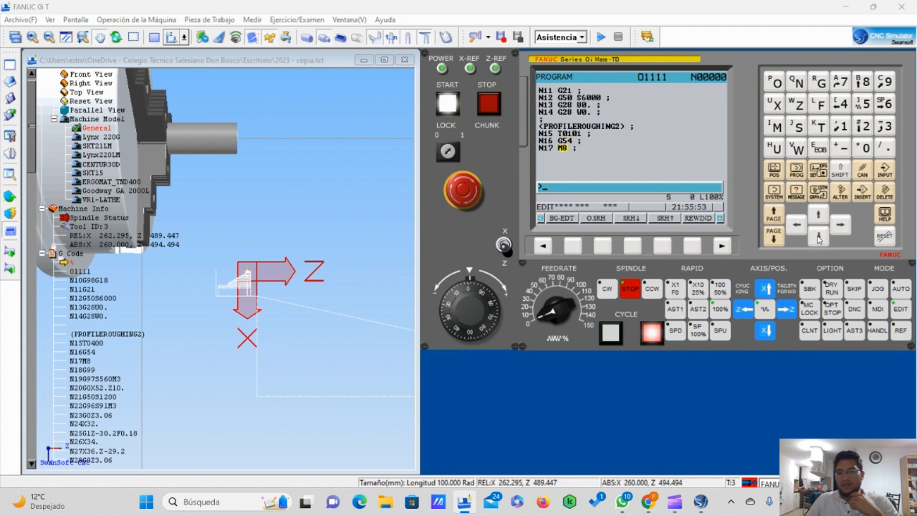
left_click(779, 237)
left_click(778, 237)
left_click(778, 237)
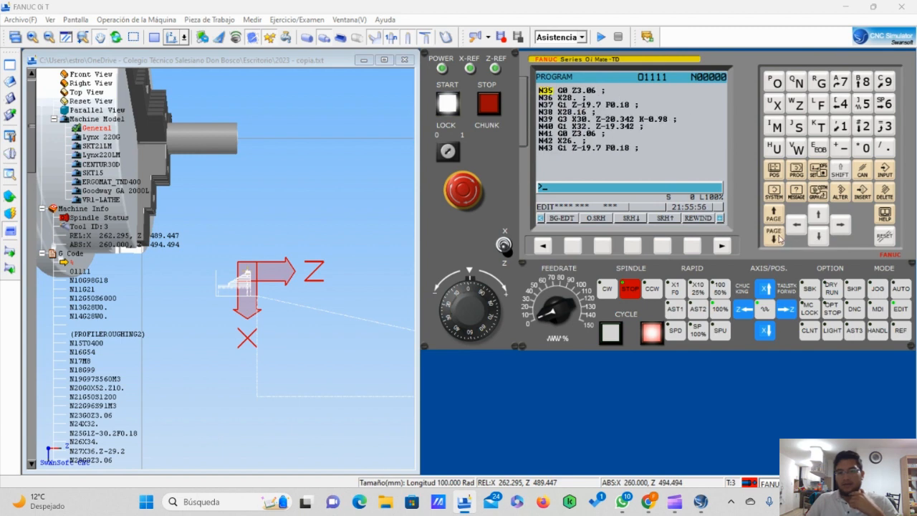
left_click(778, 237)
left_click(778, 237)
left_click(778, 237)
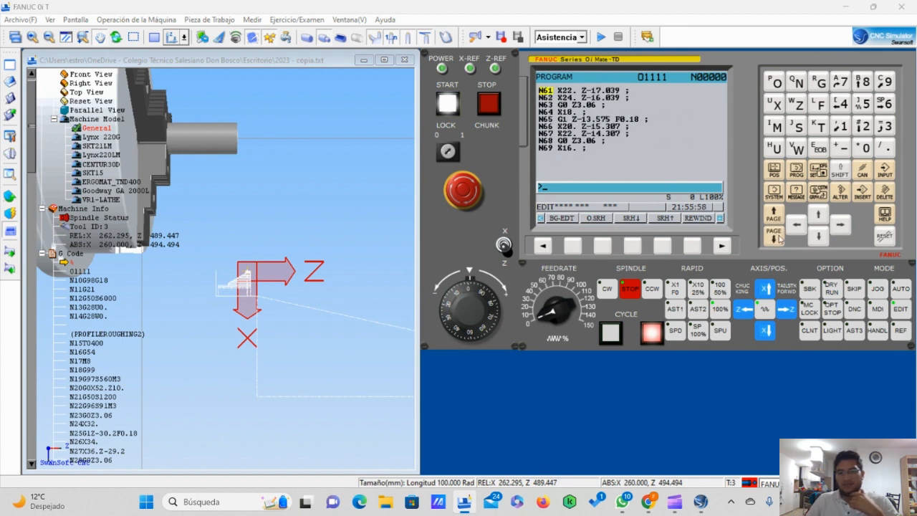
left_click(779, 237)
left_click(778, 237)
left_click(778, 237)
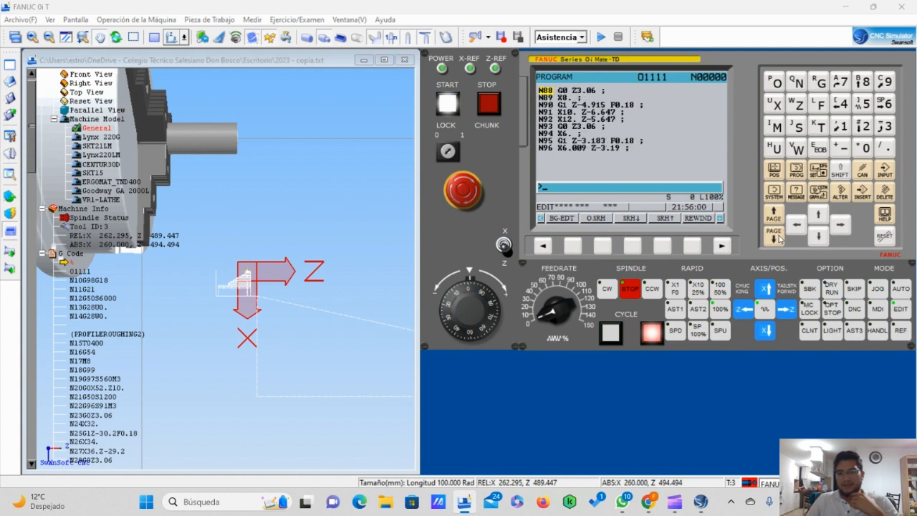
left_click(779, 237)
left_click(778, 237)
left_click(778, 237)
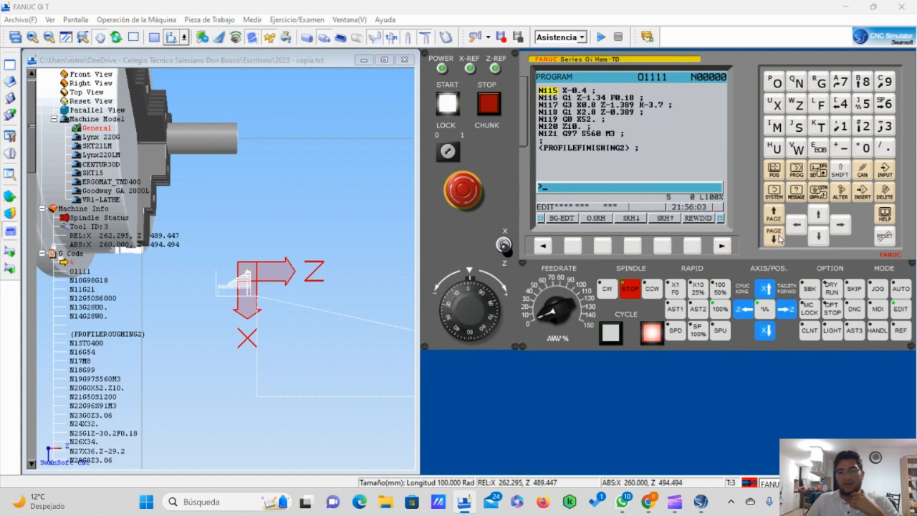
left_click(778, 237)
left_click(778, 237)
left_click(779, 237)
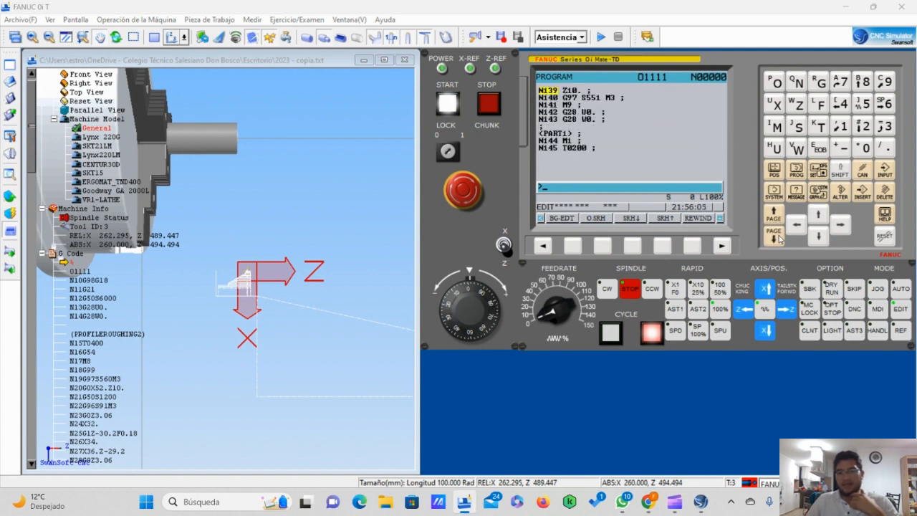
left_click(779, 237)
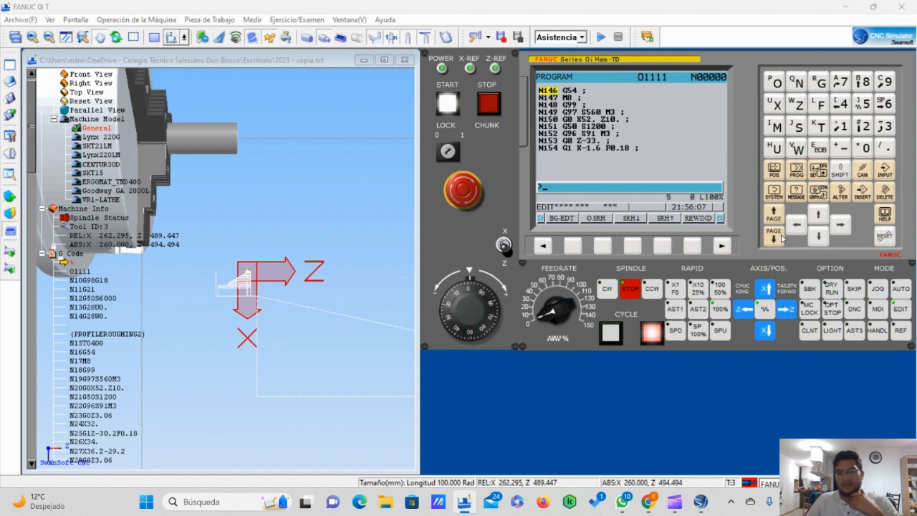
Change the tool call in block N145 of the PART1 section to T0303
left_click(818, 217)
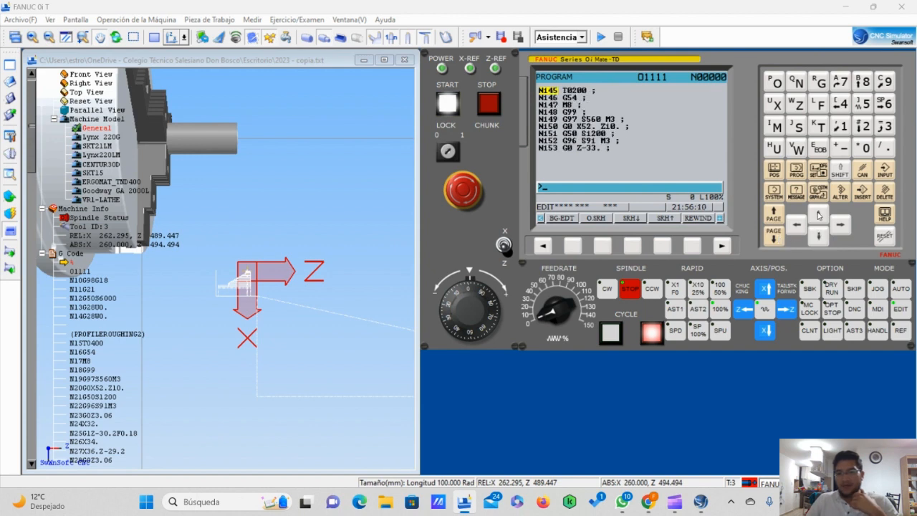
left_click(819, 218)
left_click(819, 237)
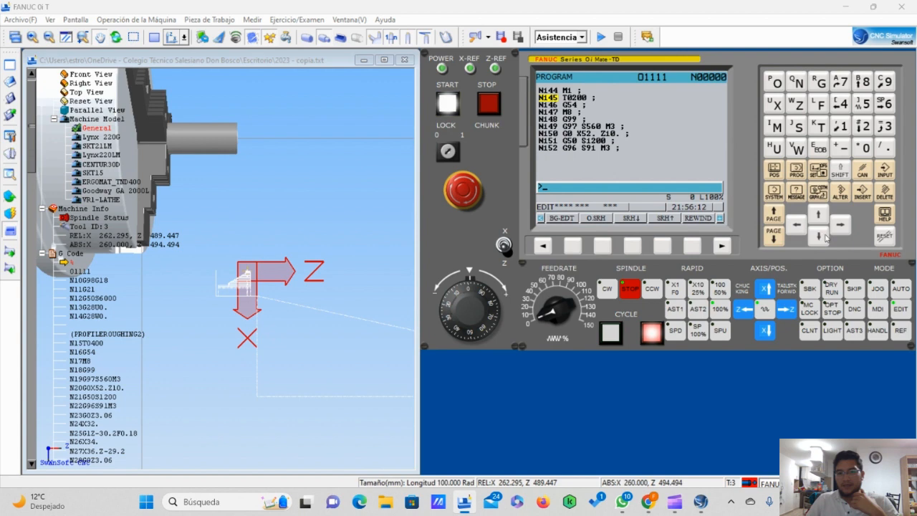
left_click(843, 227)
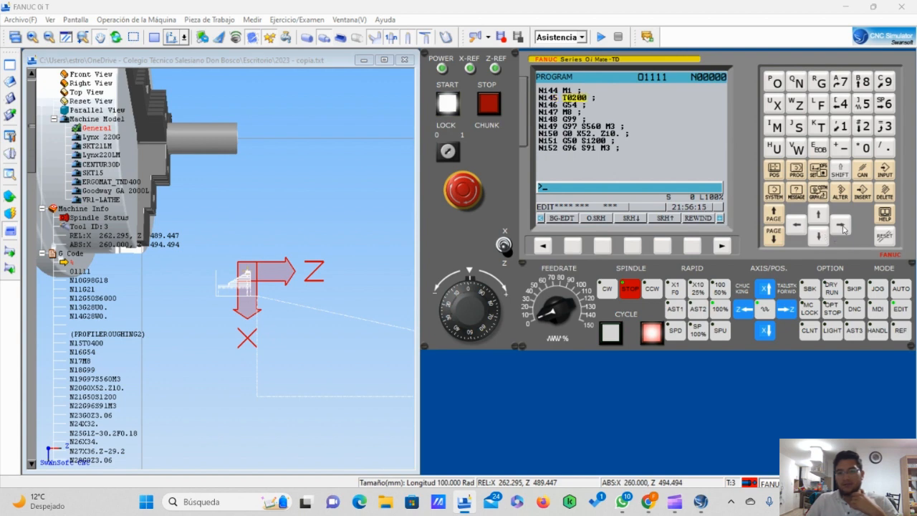
left_click(818, 126)
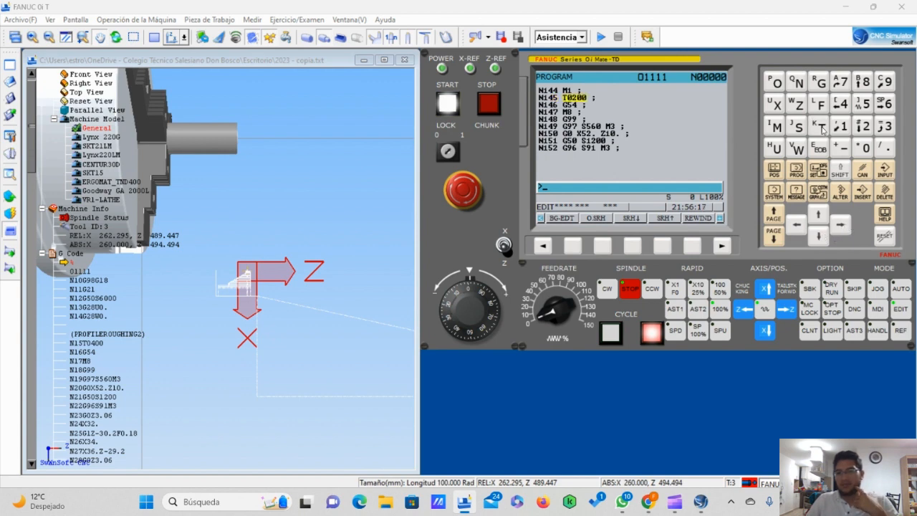
left_click(865, 148)
left_click(885, 128)
left_click(868, 149)
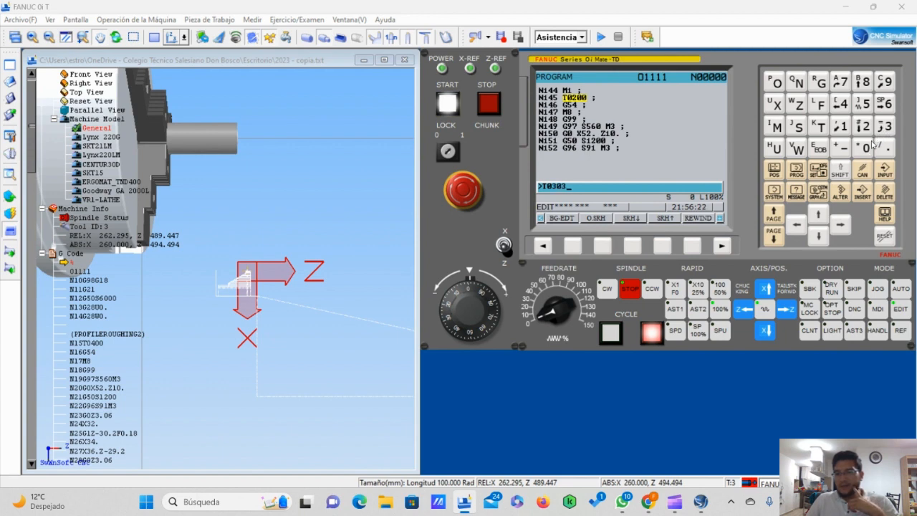
left_click(842, 200)
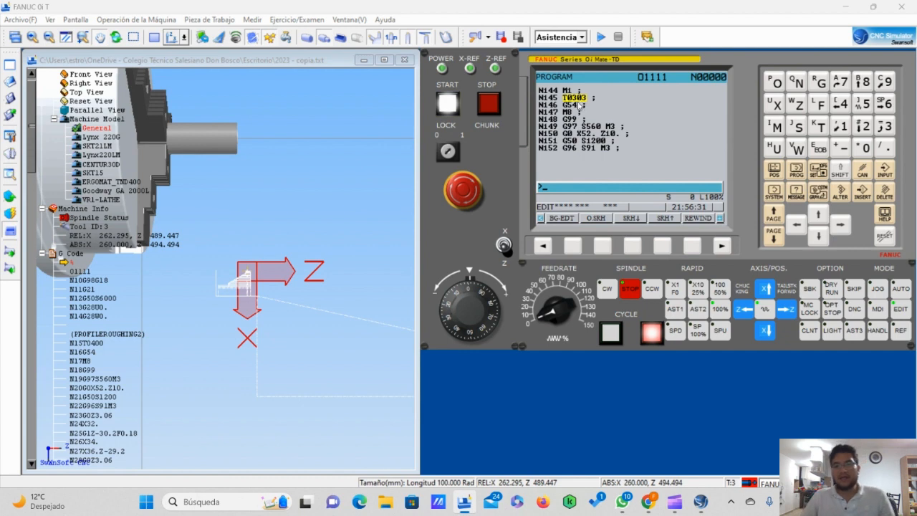
Review the program blocks preceding the PART1 tool call, going back as far as block N132
left_click(819, 217)
left_click(818, 217)
left_click(818, 217)
left_click(819, 216)
left_click(819, 217)
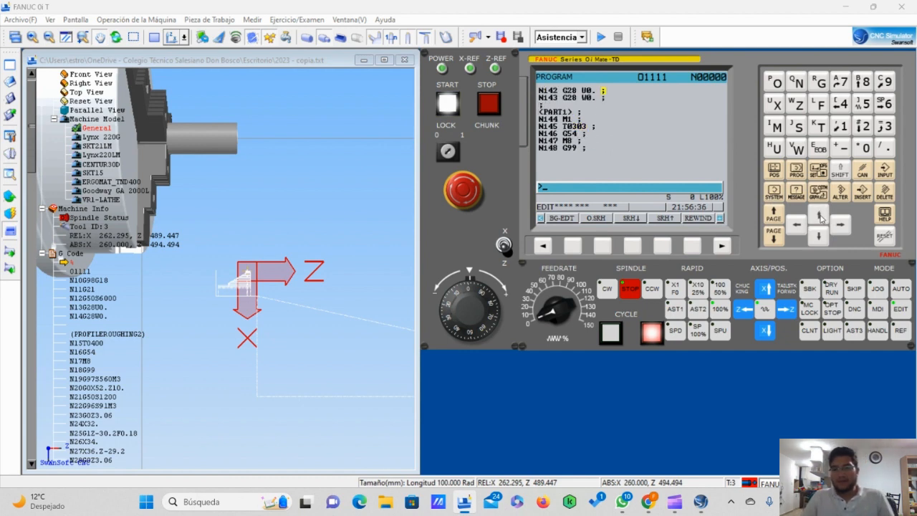
left_click(818, 216)
left_click(818, 216)
left_click(819, 216)
left_click(818, 216)
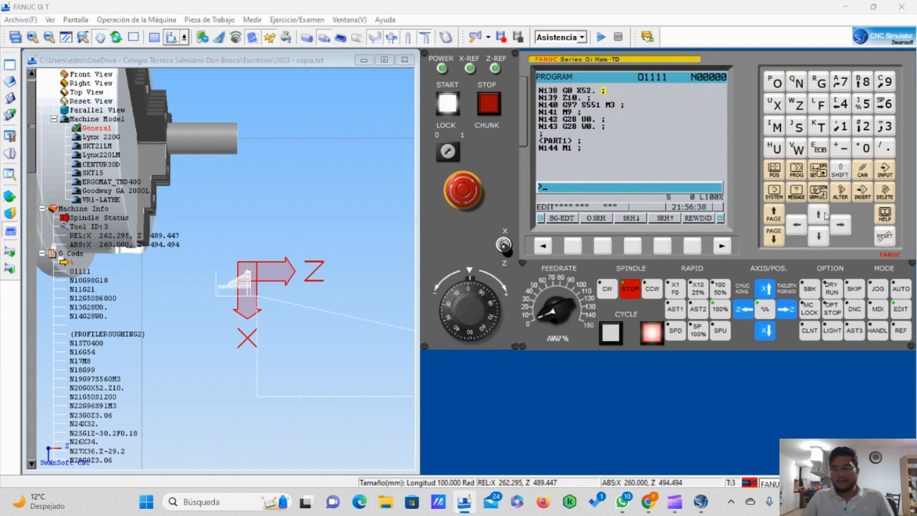
left_click(818, 216)
left_click(818, 216)
left_click(811, 218)
left_click(811, 218)
left_click(812, 218)
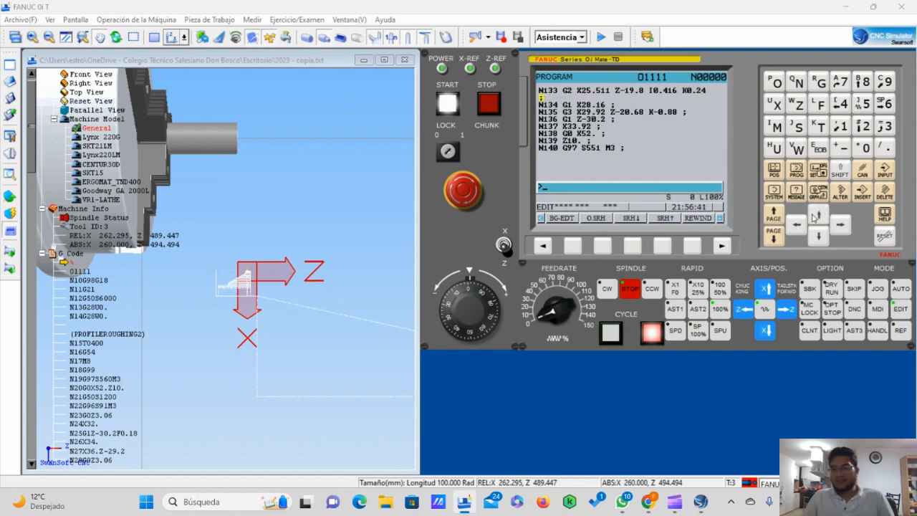
left_click(812, 218)
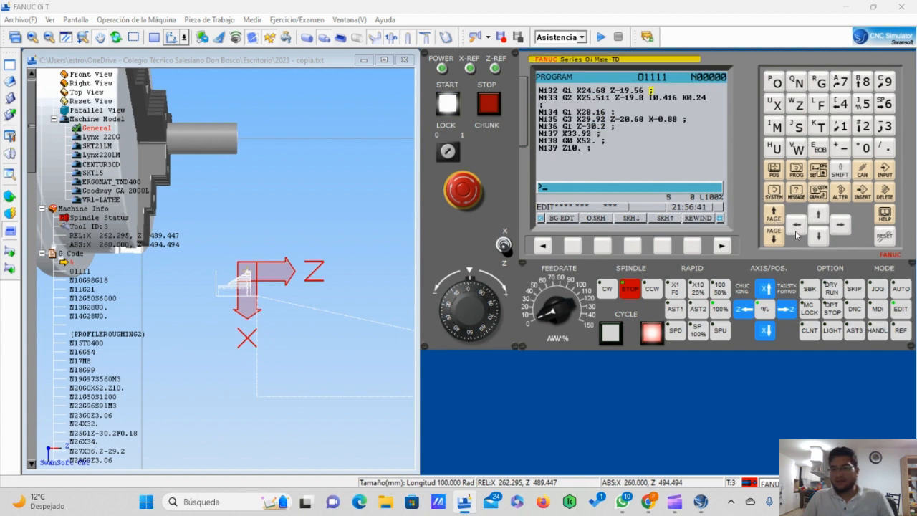
Reset the program to its beginning and put the control in AUTO mode to refresh the toolpath on the workpiece
left_click(899, 331)
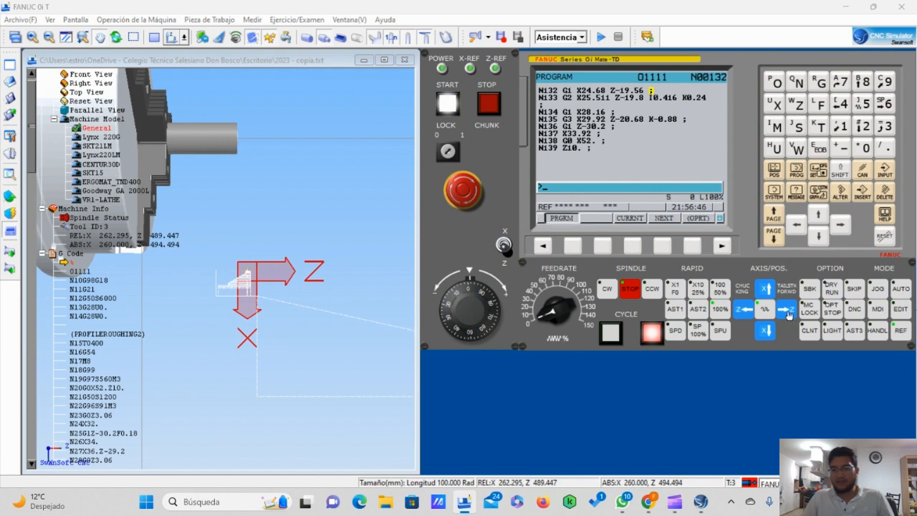
left_click(883, 238)
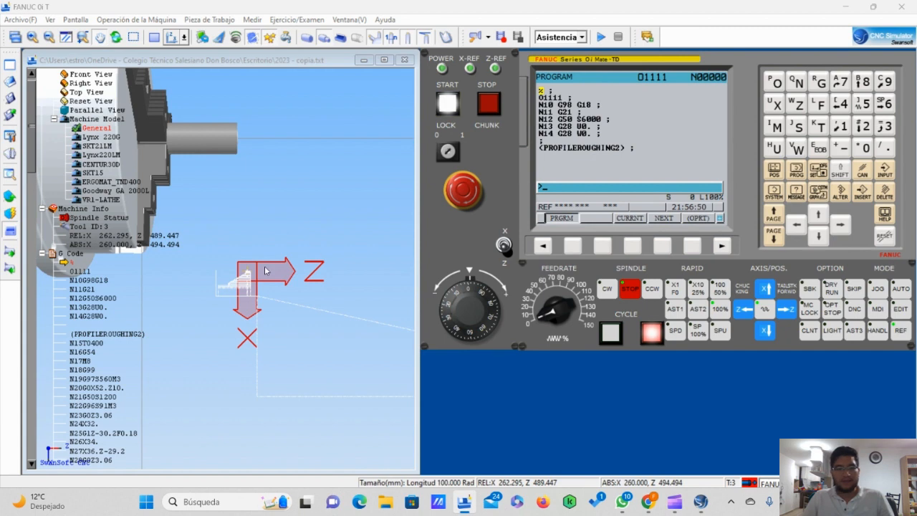
scroll(249, 259, "down", 5)
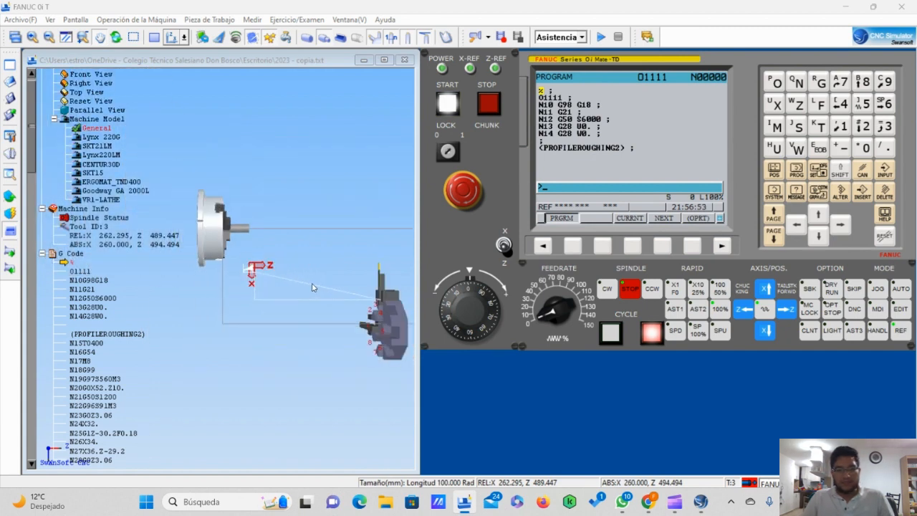
scroll(231, 259, "up", 6)
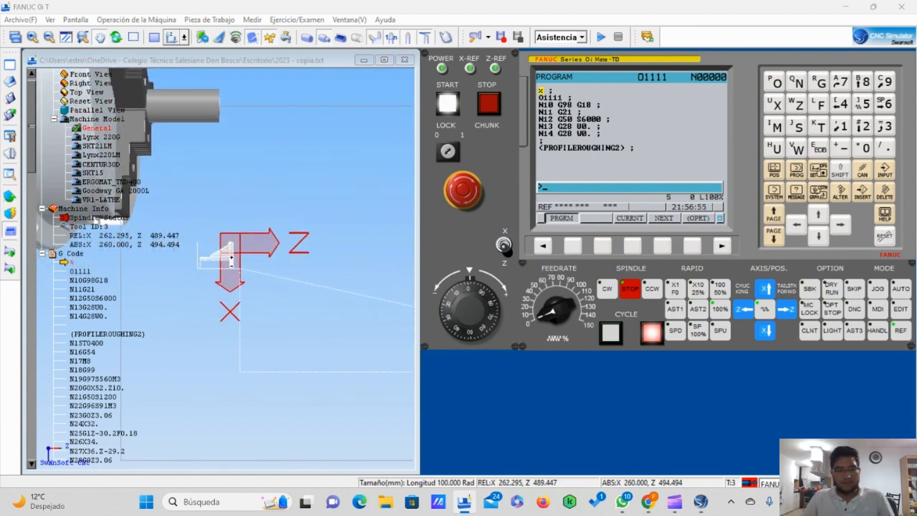
scroll(230, 260, "up", 2)
scroll(231, 260, "down", 6)
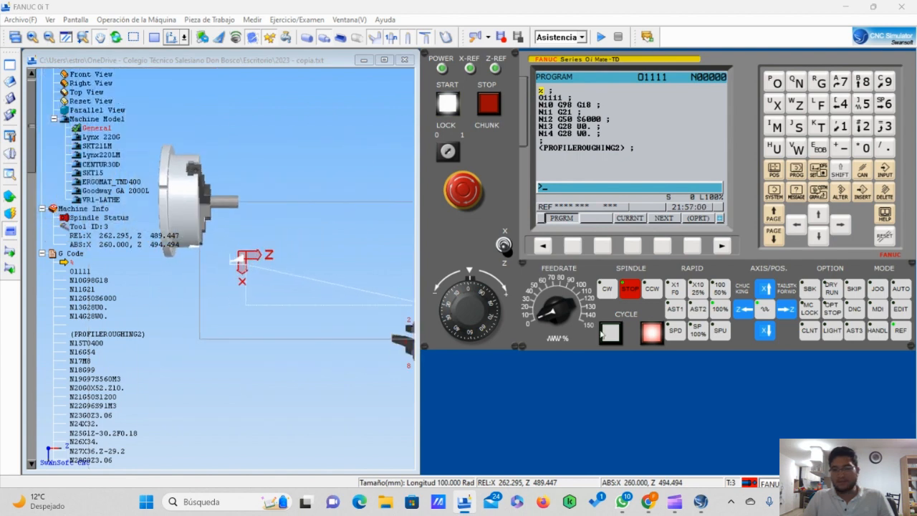
left_click(900, 288)
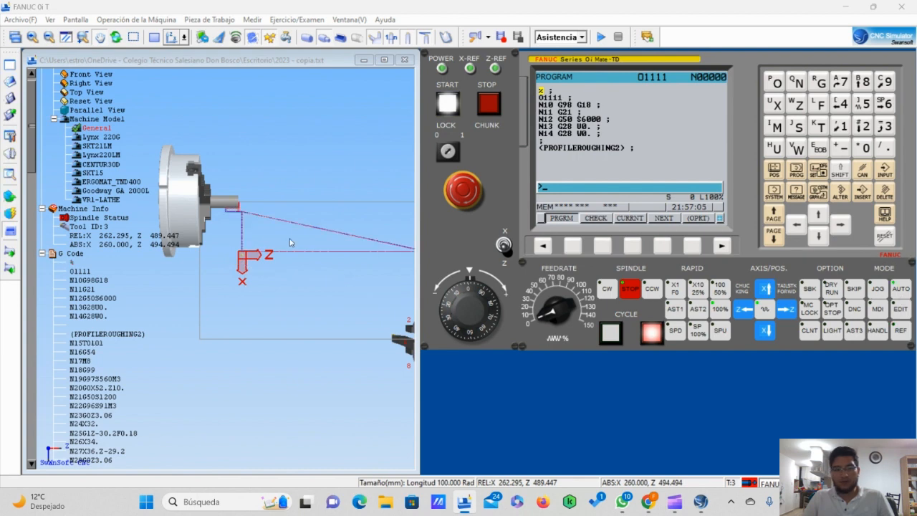
scroll(236, 201, "up", 10)
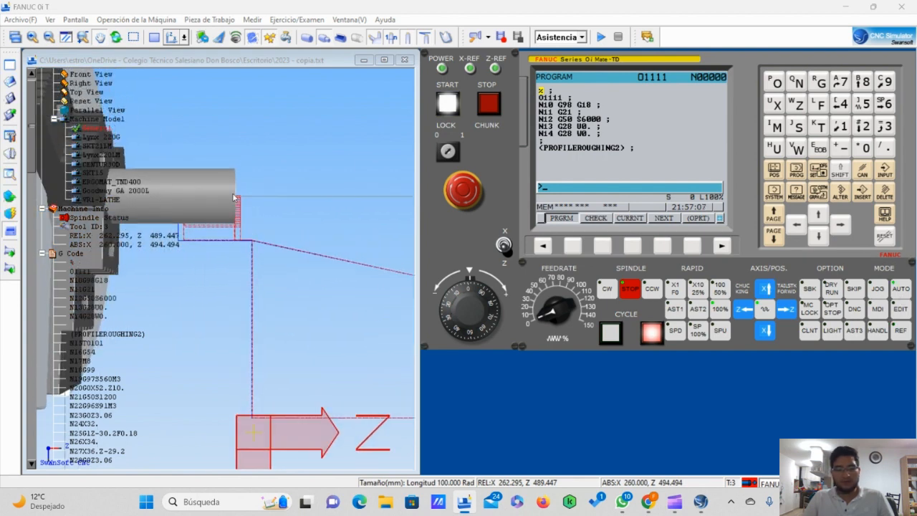
Turn on the coolant display (Mostrar Refrigerante) in the machine view
left_click_drag(242, 198, 238, 210)
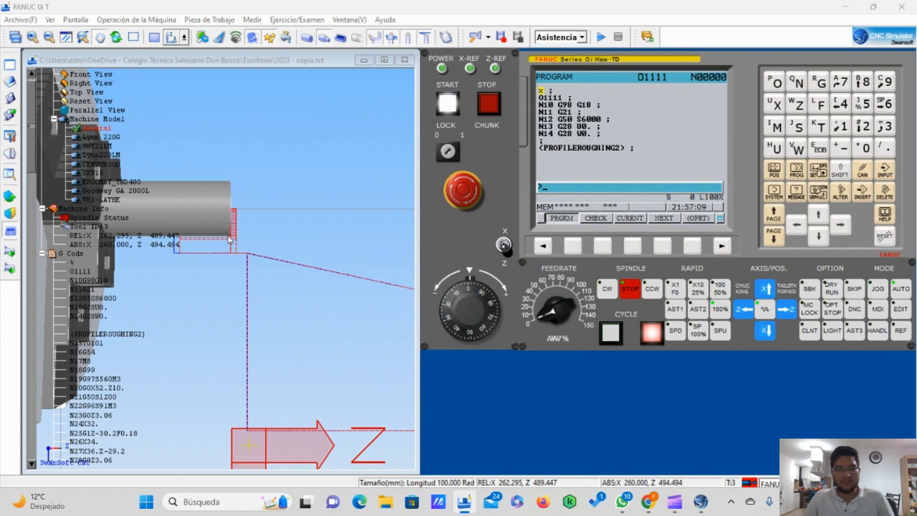
scroll(285, 242, "down", 10)
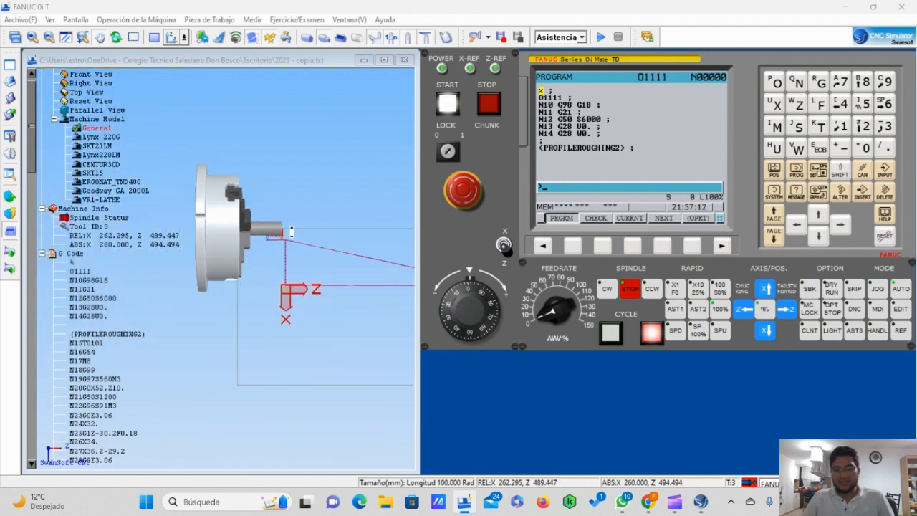
scroll(291, 230, "down", 1)
scroll(405, 256, "up", 2)
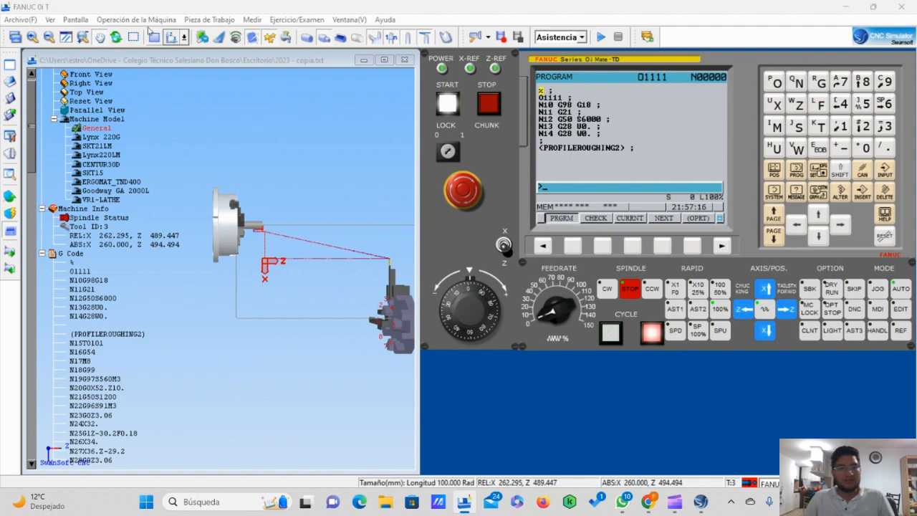
left_click(76, 21)
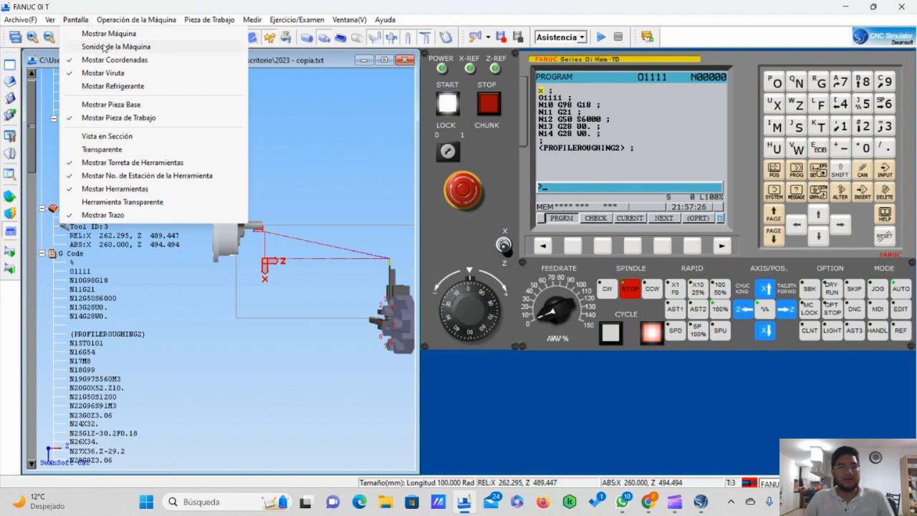
left_click(93, 87)
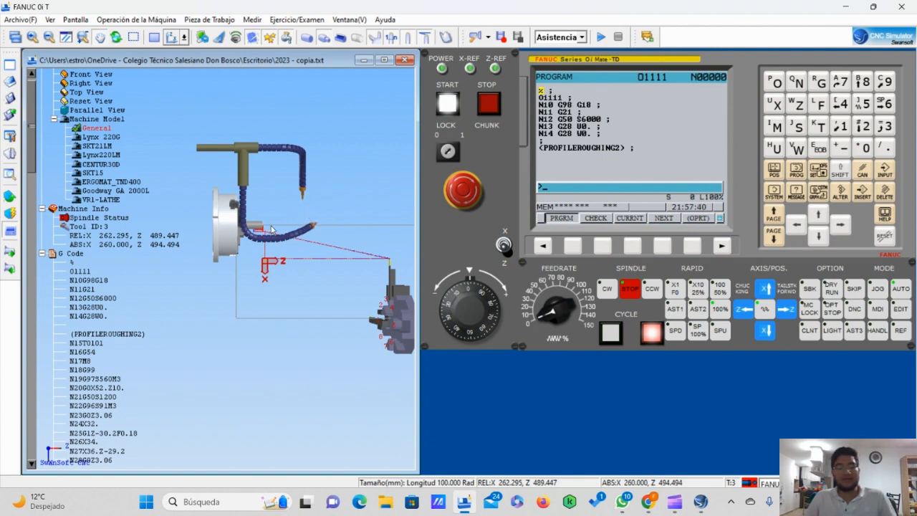
Start the machining cycle of program O1111 and follow the roughing passes closely on the workpiece
scroll(270, 229, "up", 5)
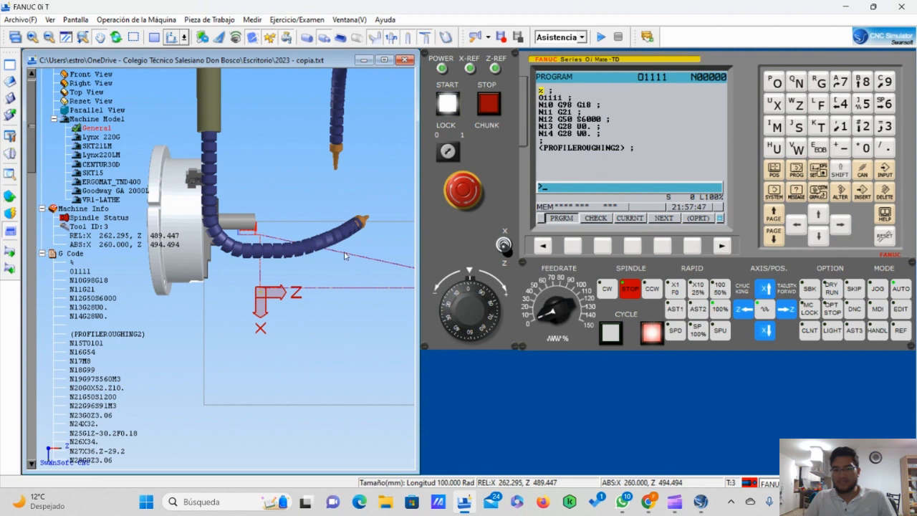
scroll(343, 256, "down", 5)
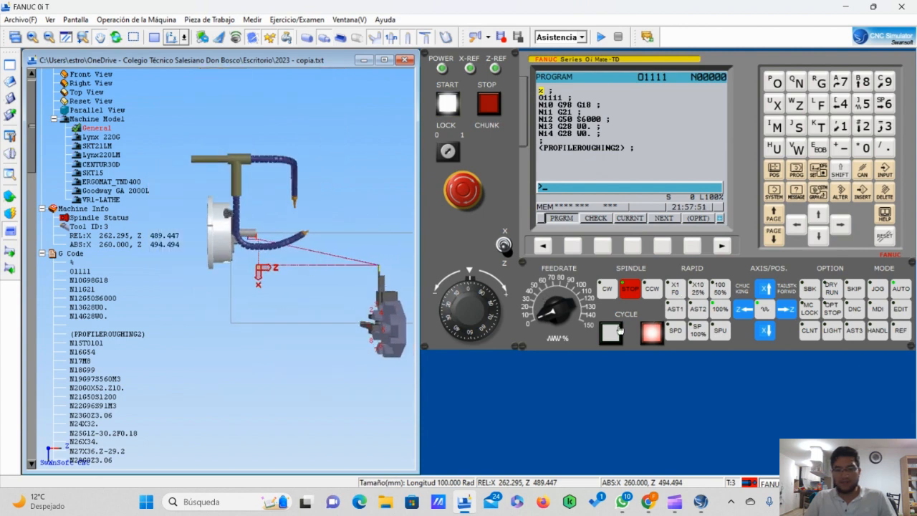
left_click(617, 331)
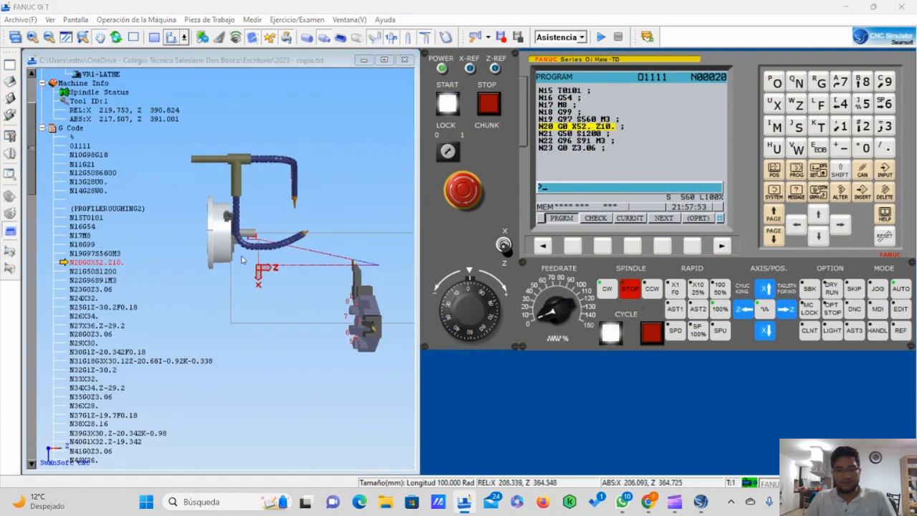
scroll(243, 258, "up", 5)
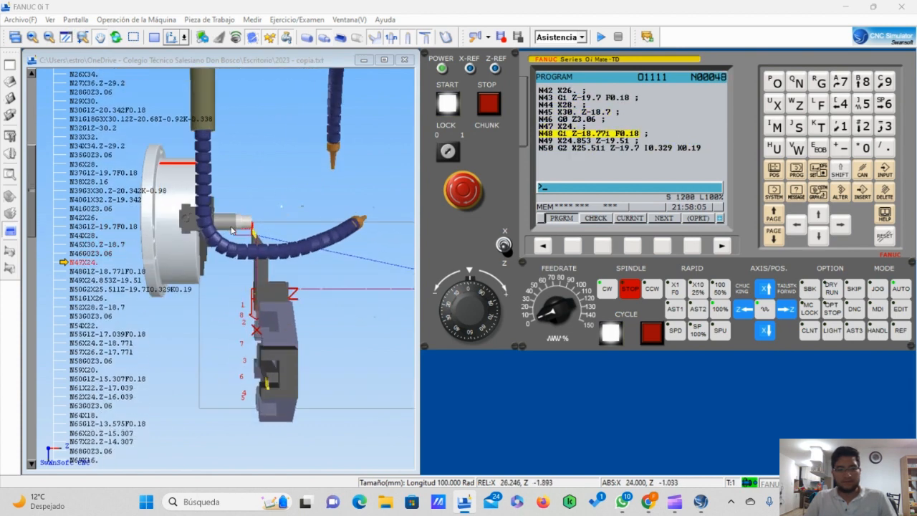
scroll(232, 230, "up", 5)
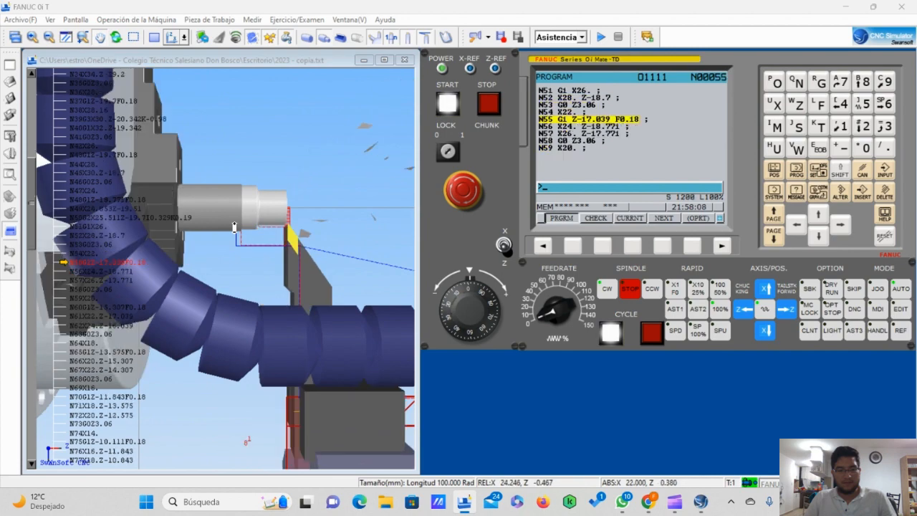
scroll(234, 227, "up", 2)
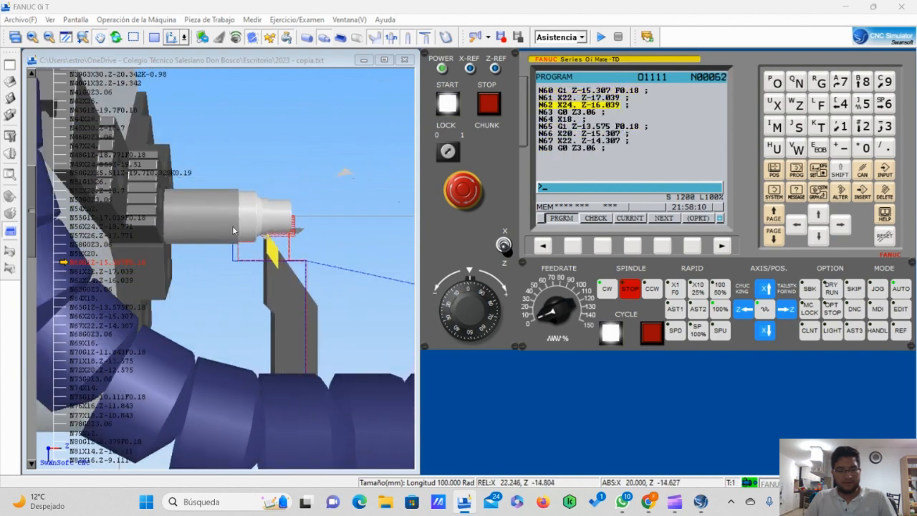
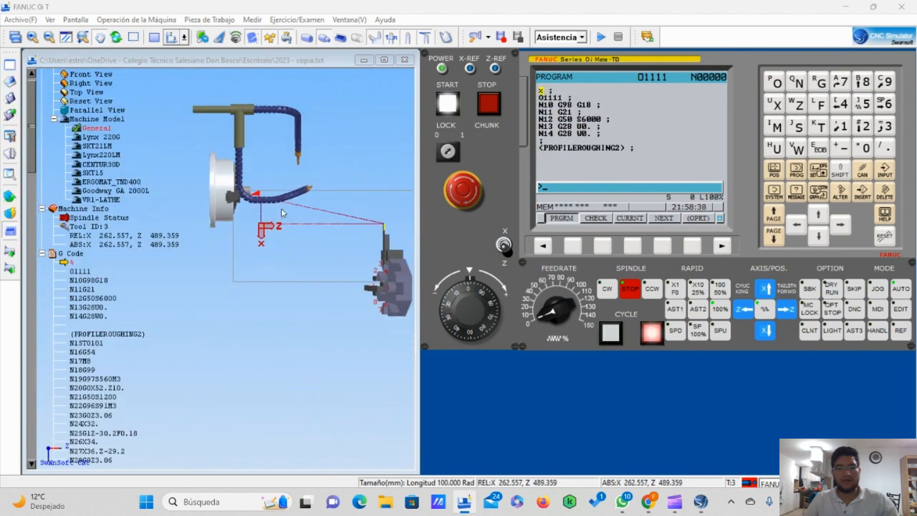
scroll(255, 195, "up", 10)
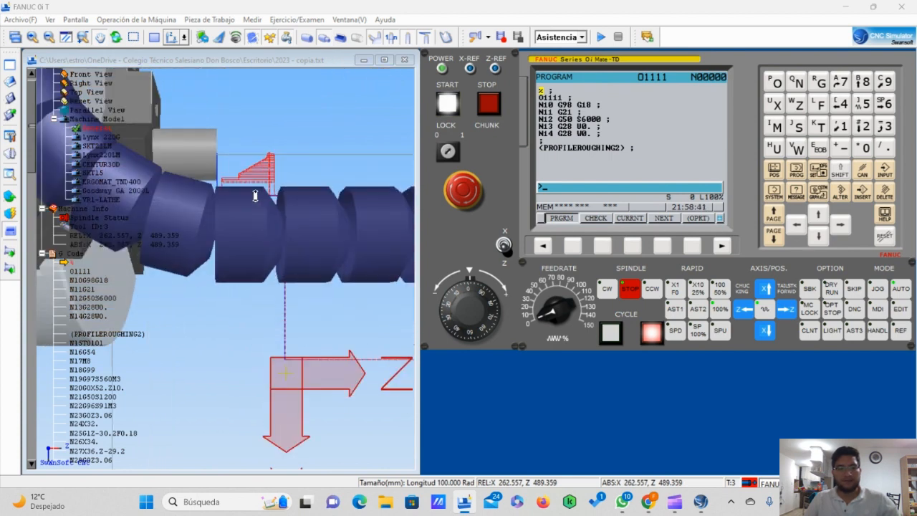
scroll(255, 195, "down", 3)
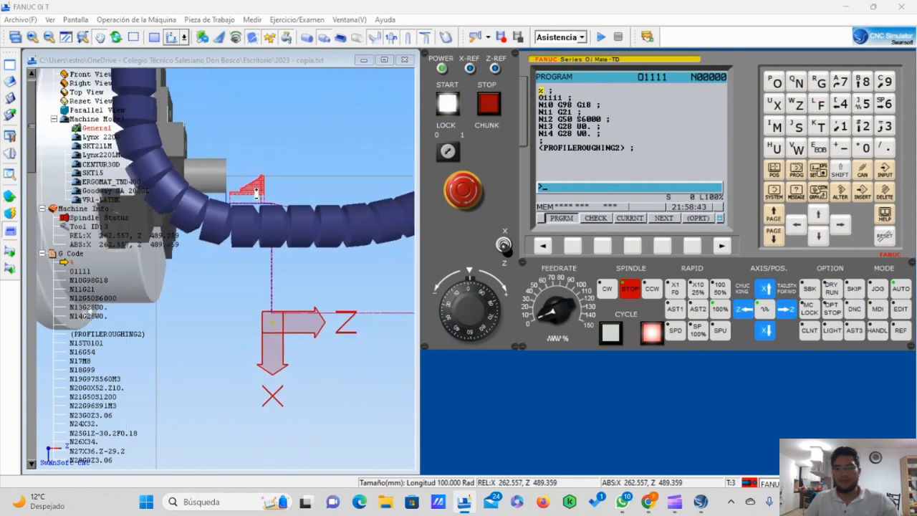
scroll(256, 193, "down", 1)
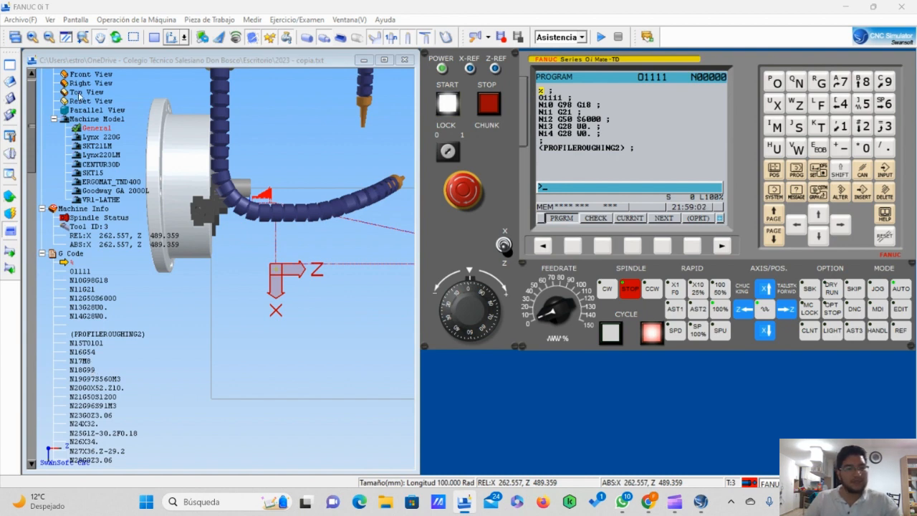
left_click(49, 19)
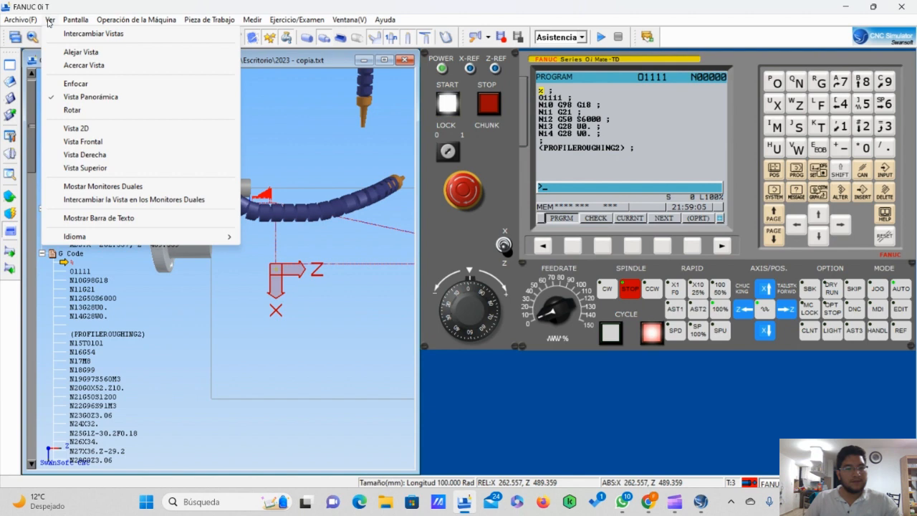
mouse_move(76, 21)
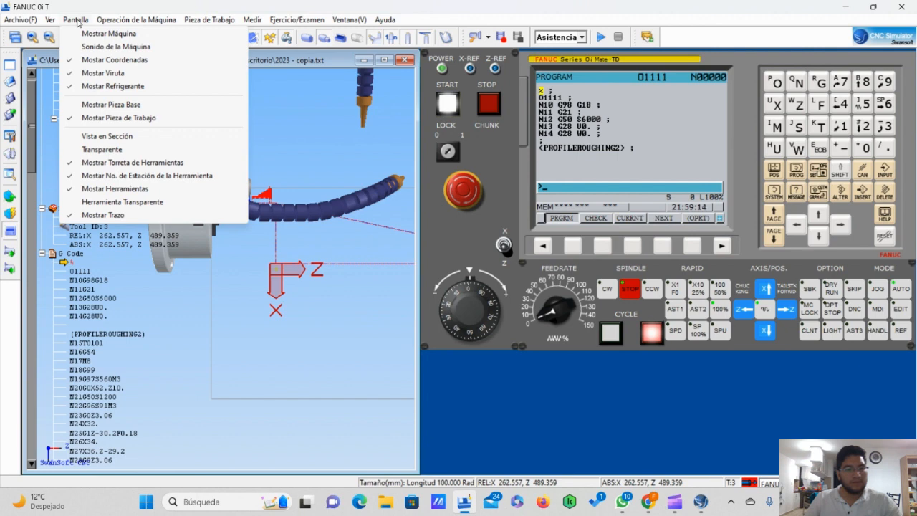
left_click(386, 341)
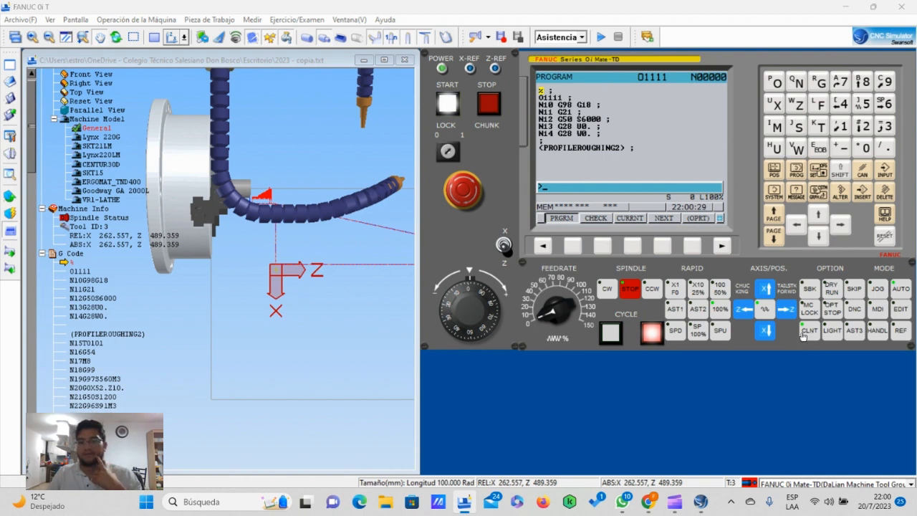
Restore the uncut workpiece by reopening the stock size settings (Tamaño de la Pieza Patrón) and accepting them
left_click(252, 20)
mouse_move(209, 20)
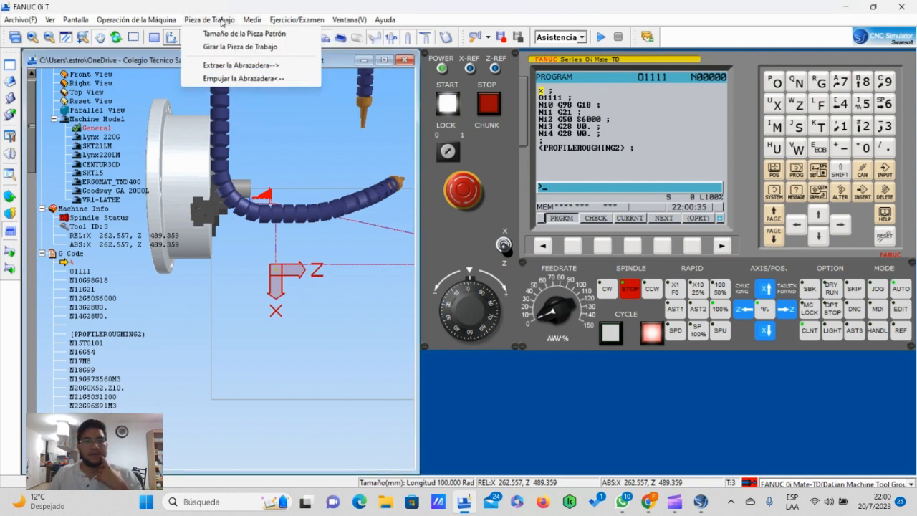
left_click(236, 33)
left_click(431, 412)
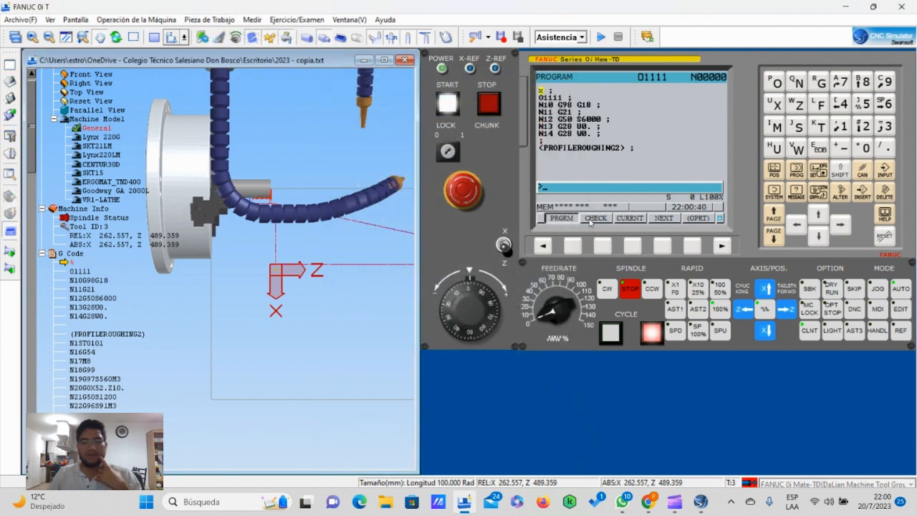
left_click(902, 332)
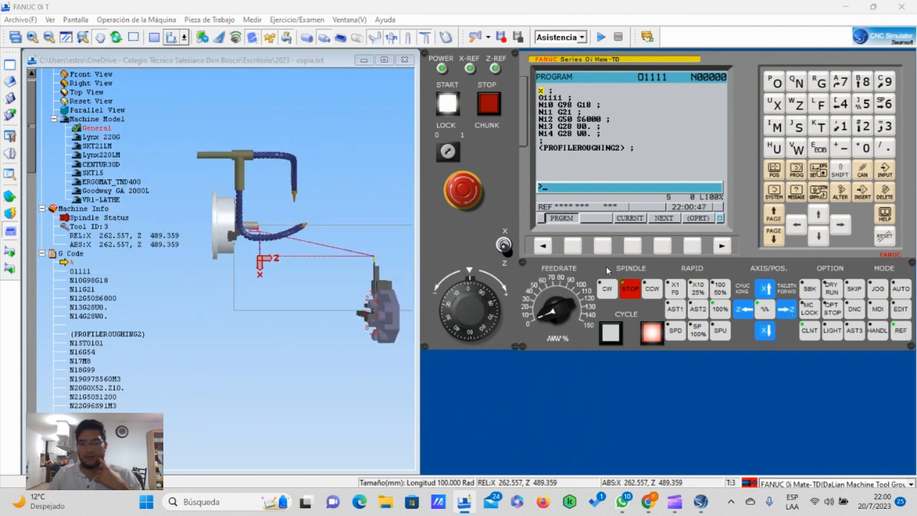
left_click(609, 333)
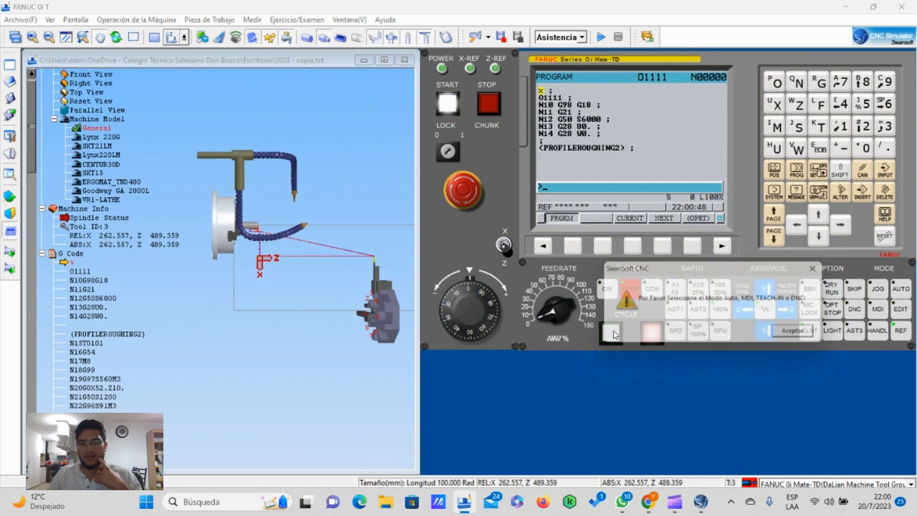
left_click(801, 335)
left_click(899, 289)
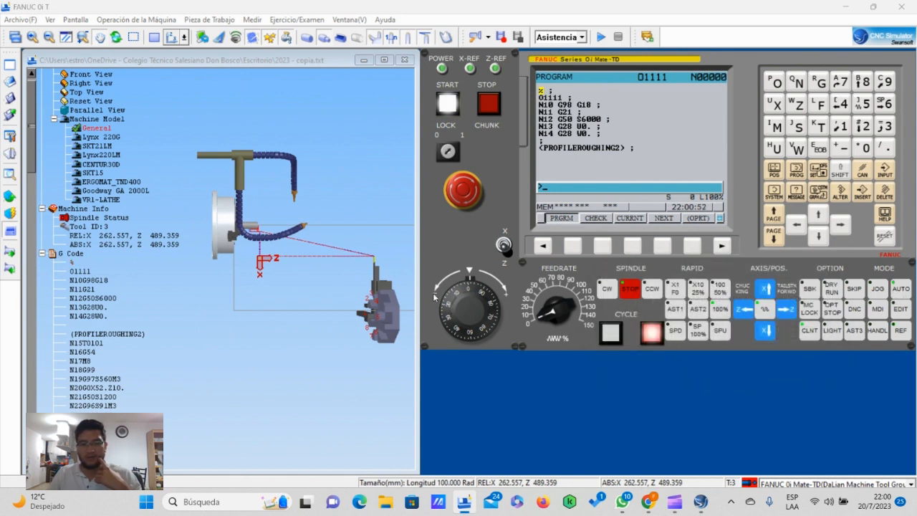
Run program O1111 from its beginning on the restored workpiece and follow the PROFILEROUGHING2 cuts up close
left_click(609, 333)
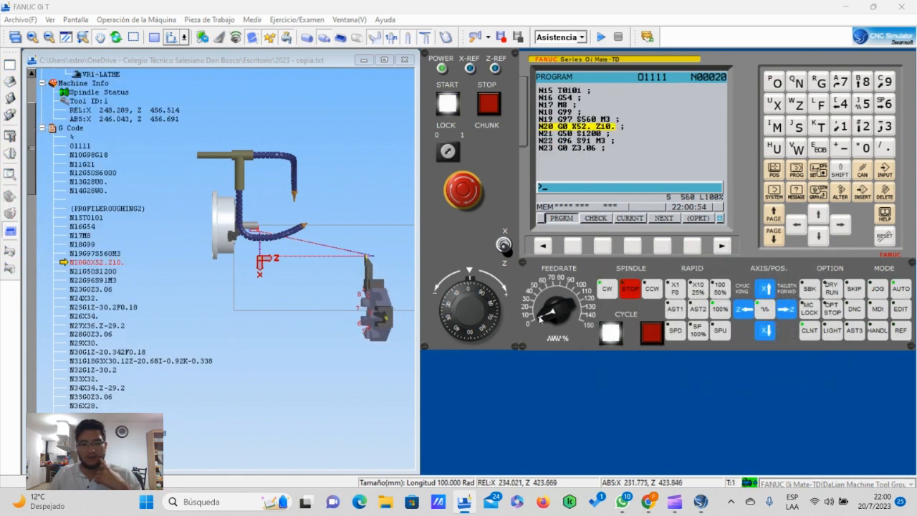
scroll(261, 224, "up", 4)
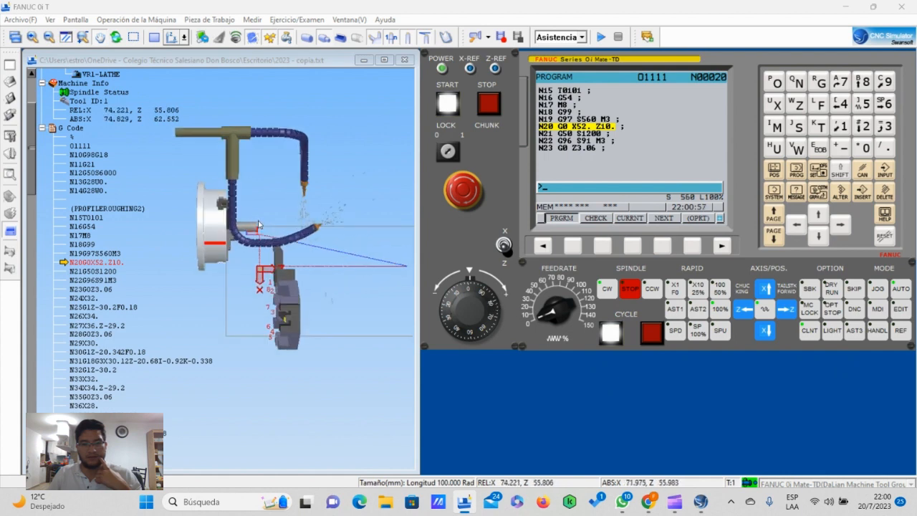
scroll(260, 225, "up", 4)
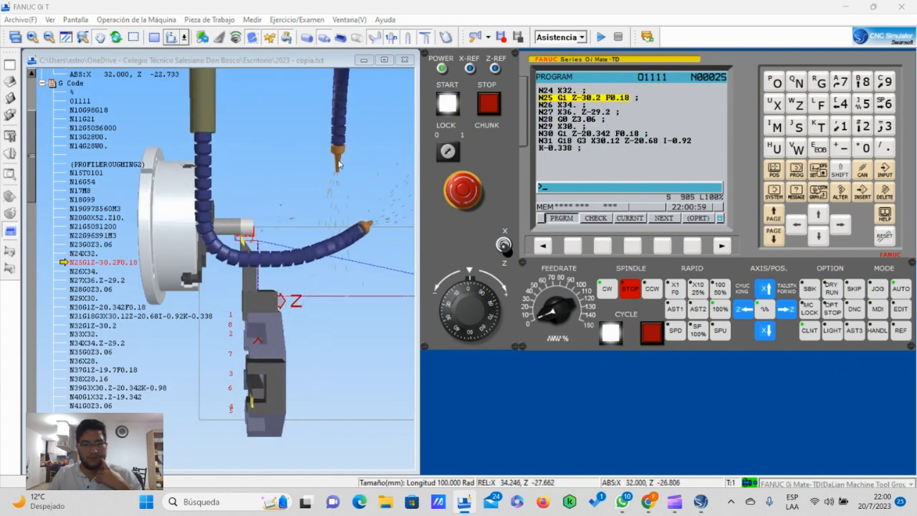
left_click_drag(326, 162, 337, 165)
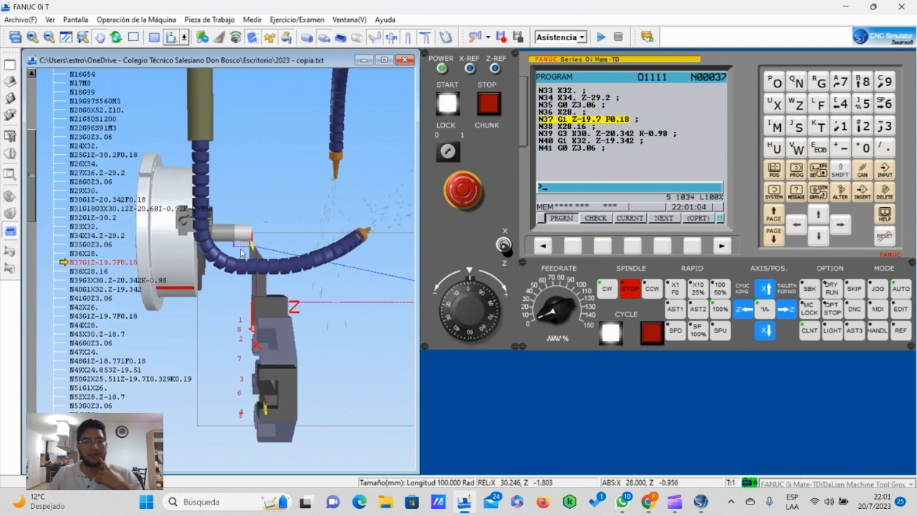
scroll(242, 245, "up", 4)
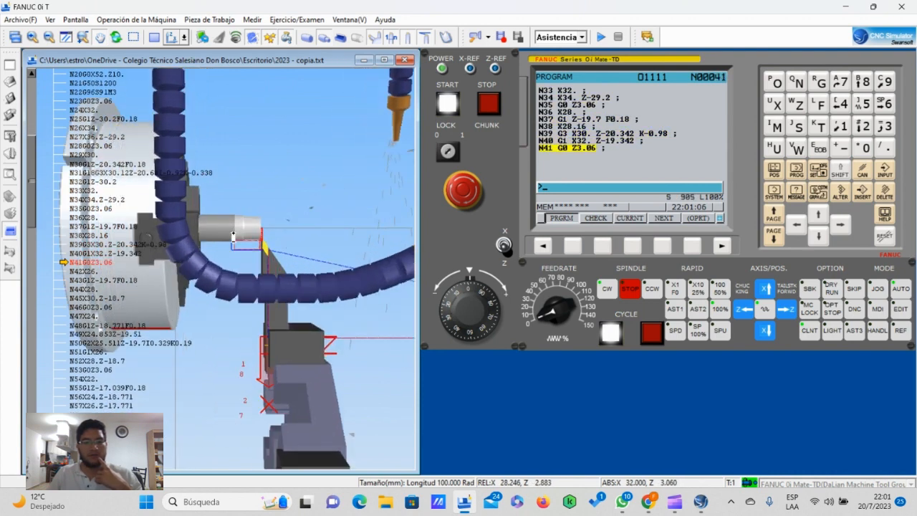
scroll(233, 237, "up", 2)
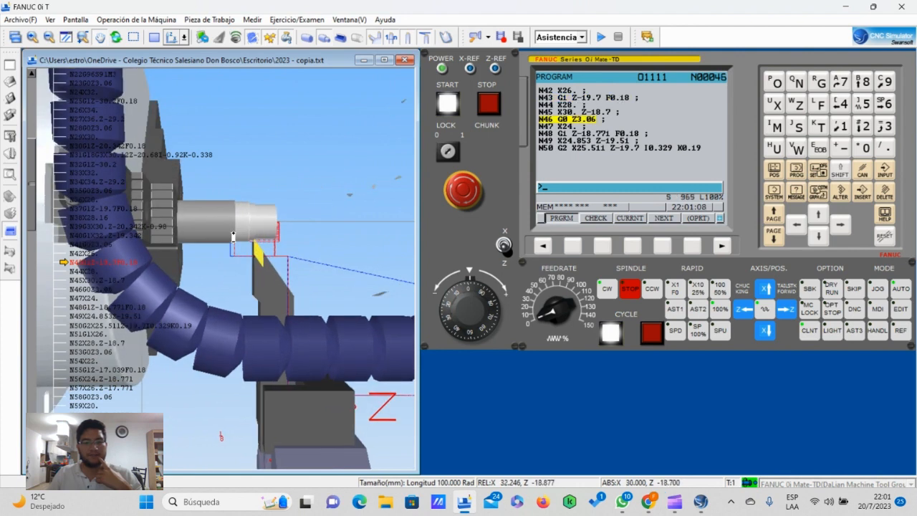